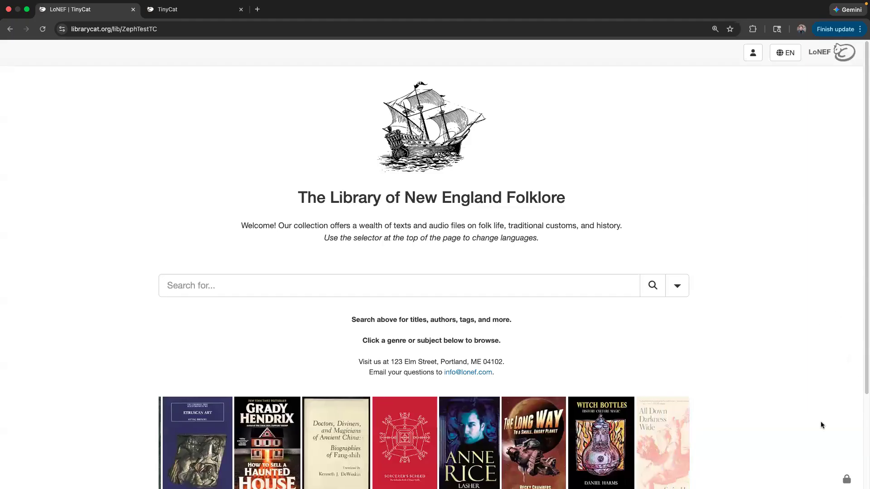
- Scroll down the home page and open the Admin Login dialog from the lock link
scroll(823, 425, "down", 2)
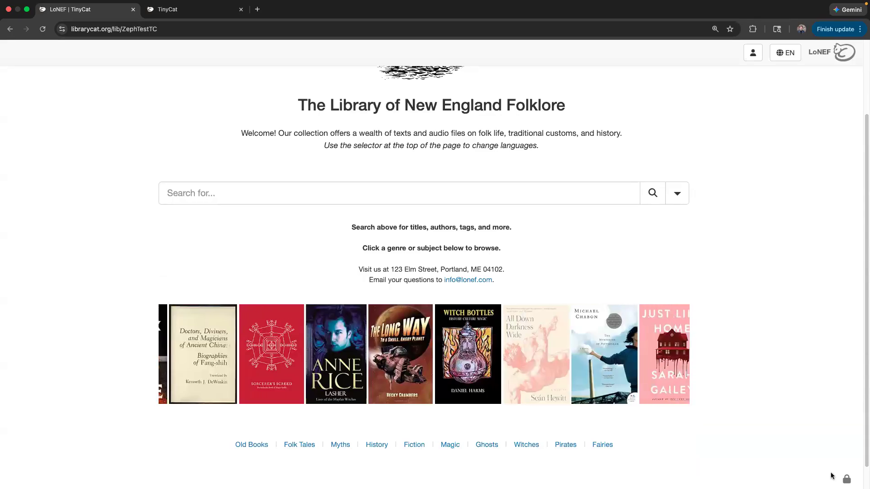
left_click(845, 478)
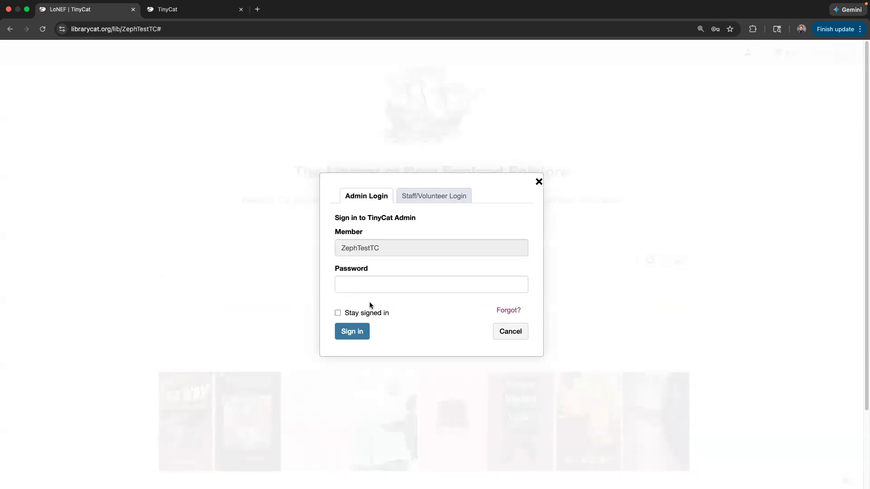
- Sign in as admin with the saved password, reaching the dashboard showing 254 records
left_click(425, 196)
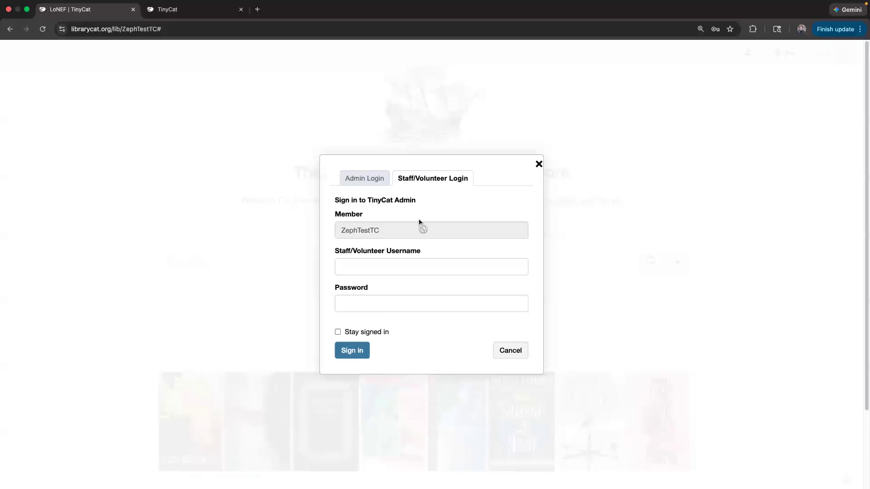
left_click(353, 180)
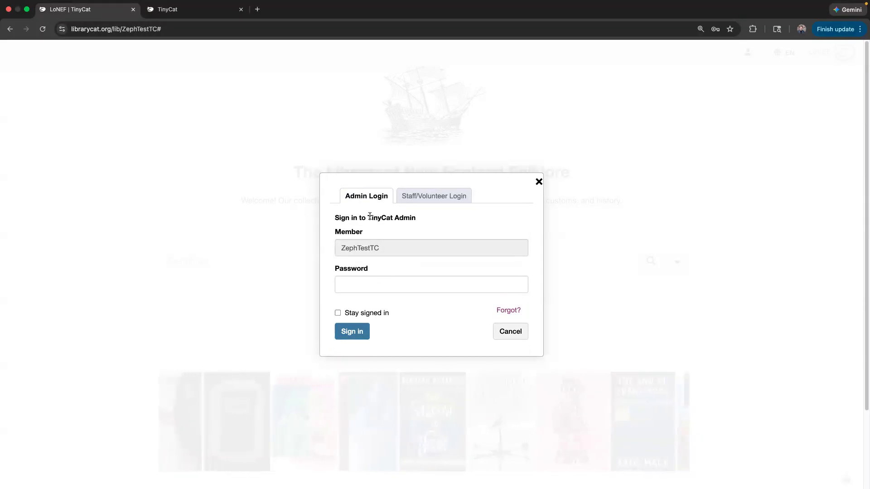
left_click(408, 283)
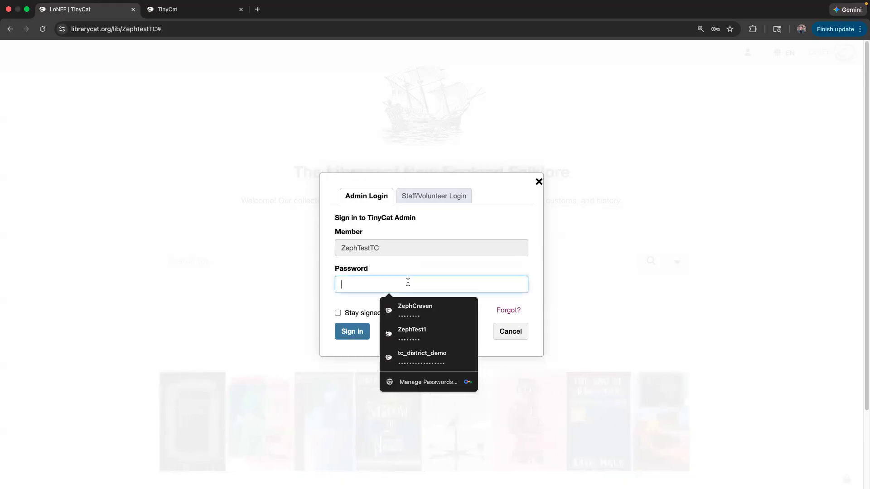
left_click(386, 310)
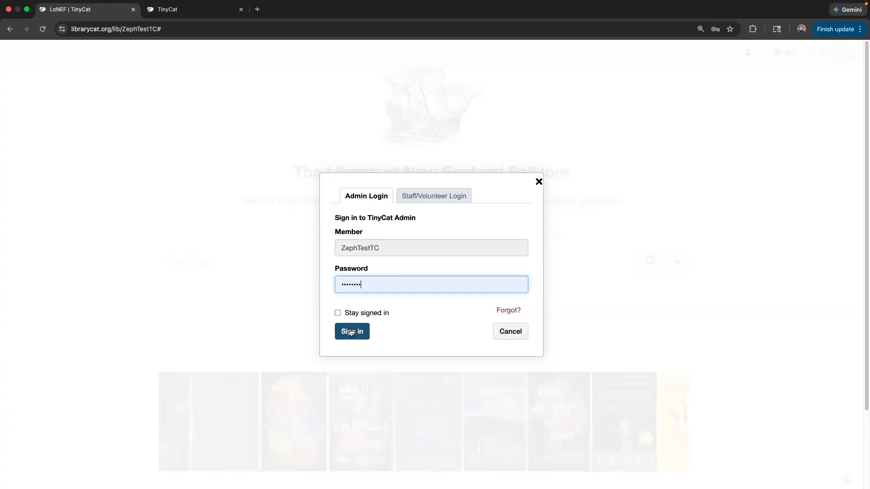
left_click(423, 196)
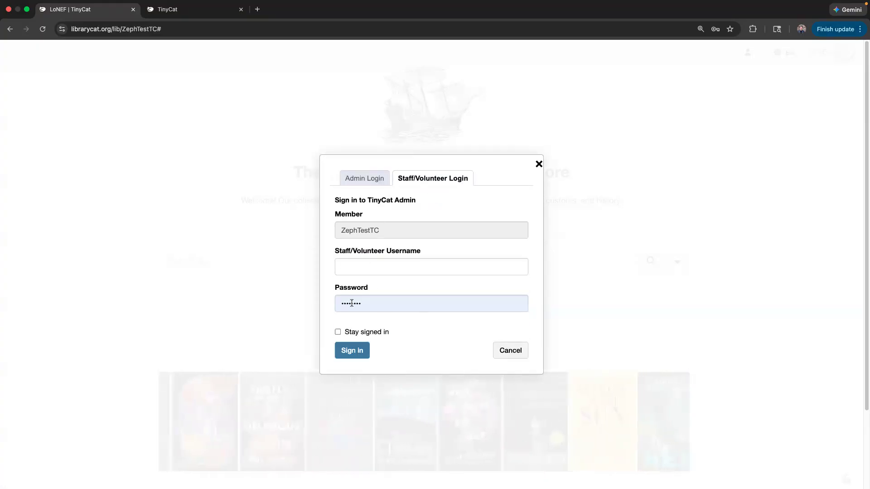
left_click(354, 178)
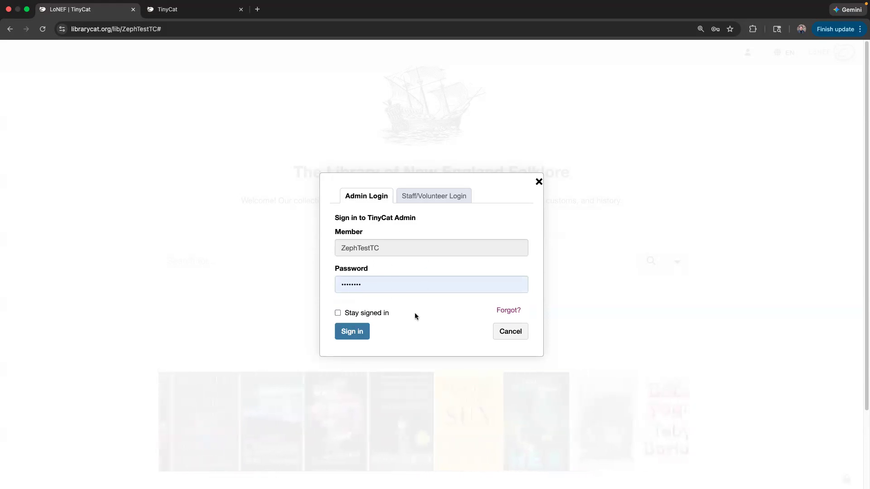
left_click(356, 332)
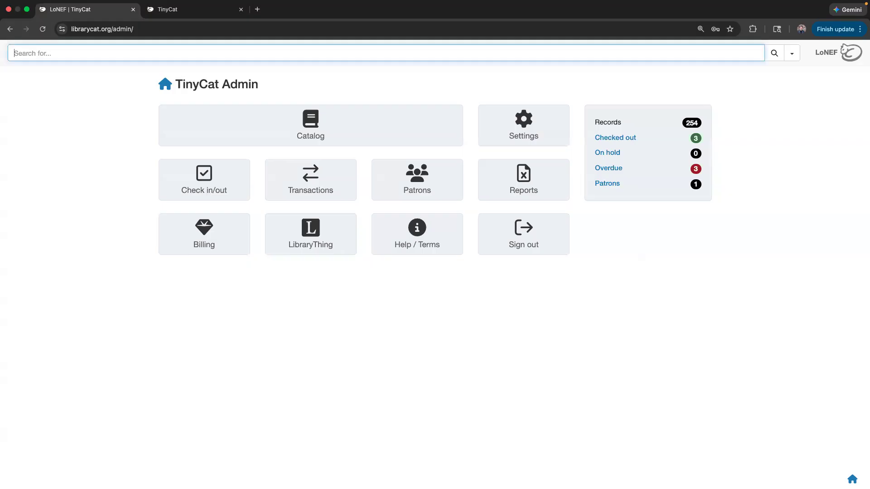
- Return to the LoNEF public catalog home page using the logo at the top right
left_click(838, 60)
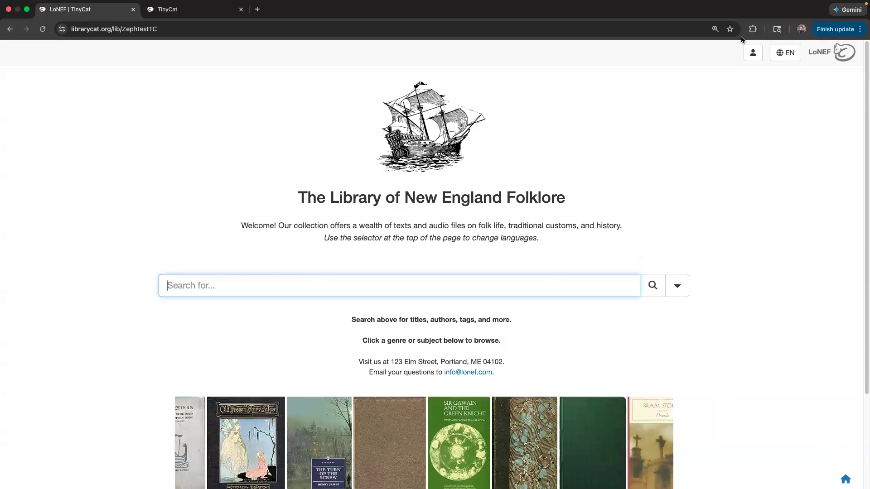
left_click_drag(747, 85, 753, 61)
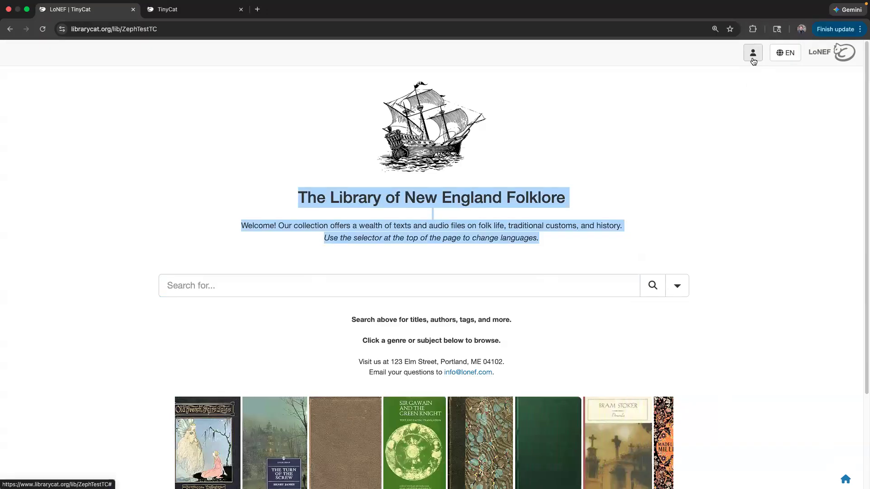
left_click(753, 60)
left_click(536, 196)
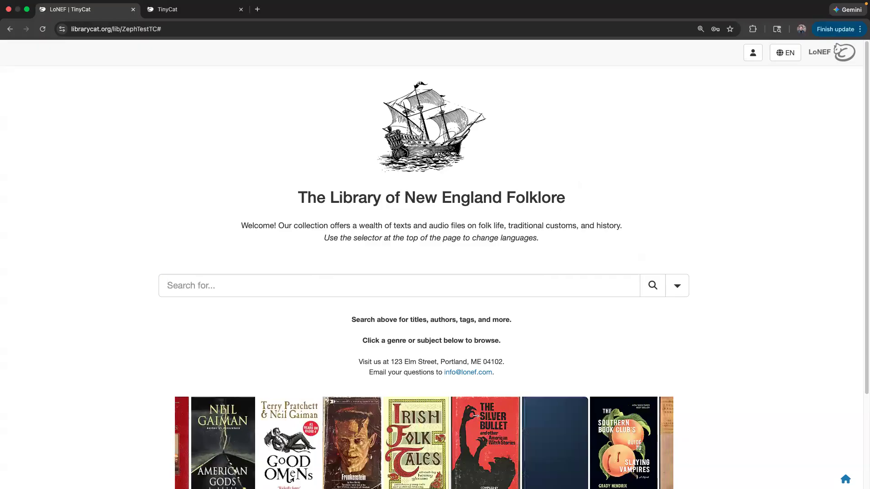
left_click(197, 288)
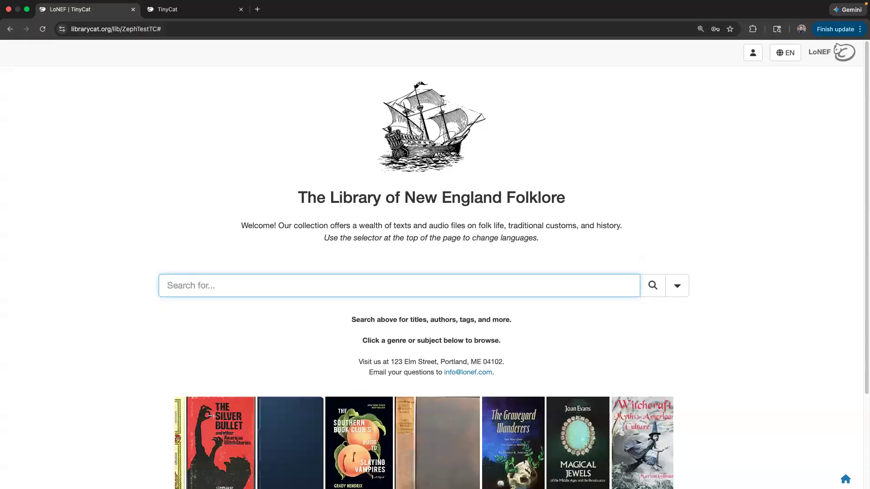
- Search the catalog for 'fiction', returning 130 items
type("fiction")
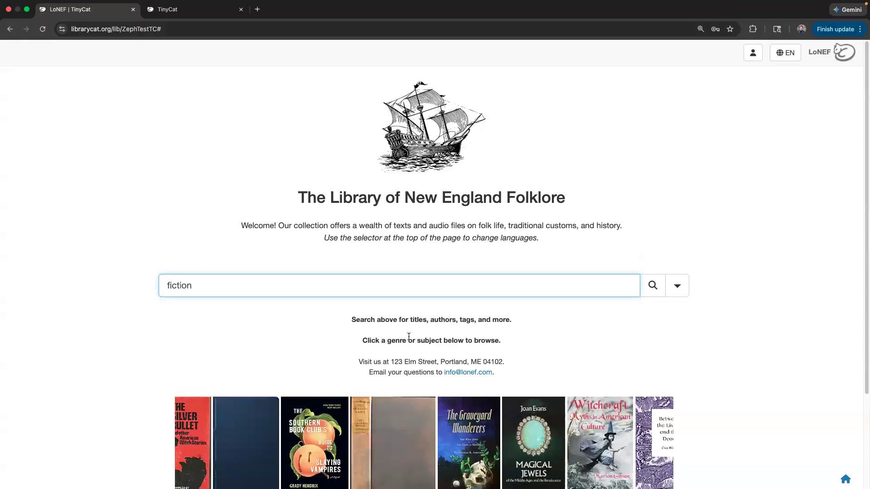
scroll(409, 336, "down", 2)
key("Return")
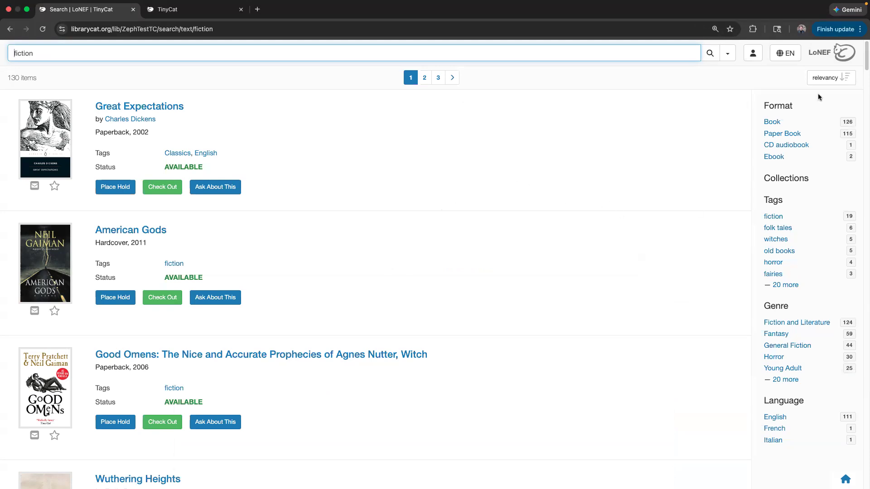
- Check the sort options, then open the Great Expectations record from the results
left_click(823, 80)
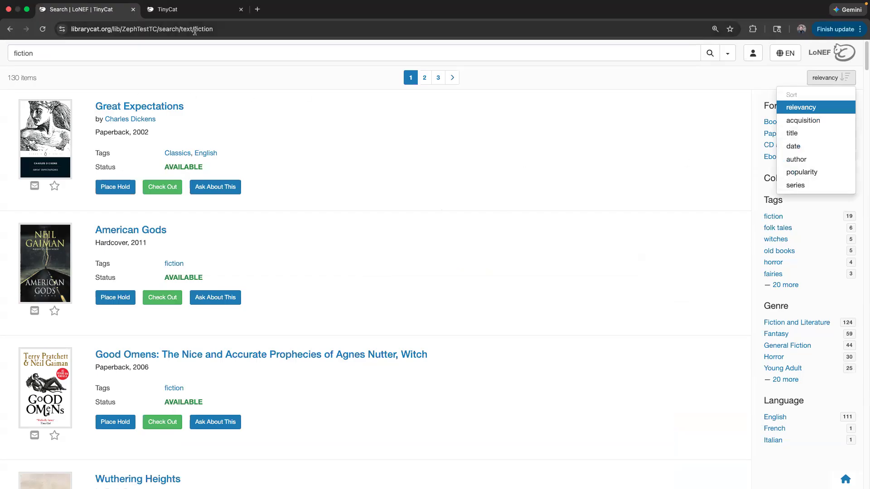
left_click(223, 30)
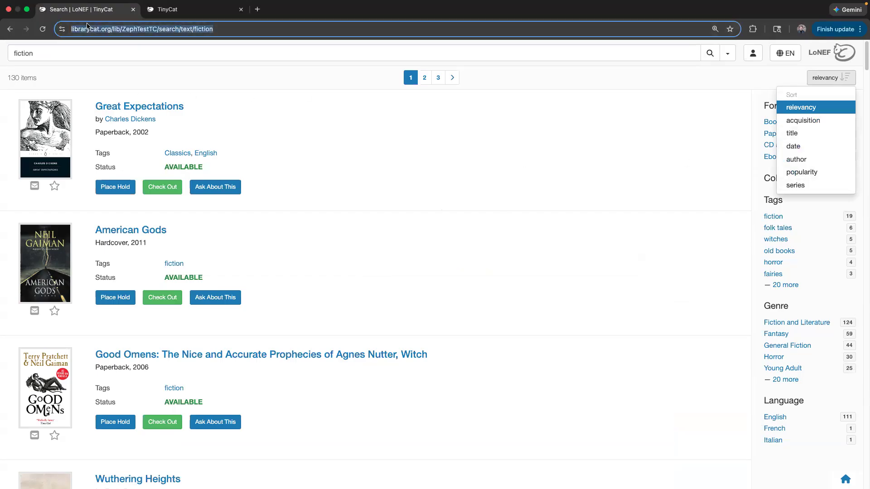
left_click(336, 106)
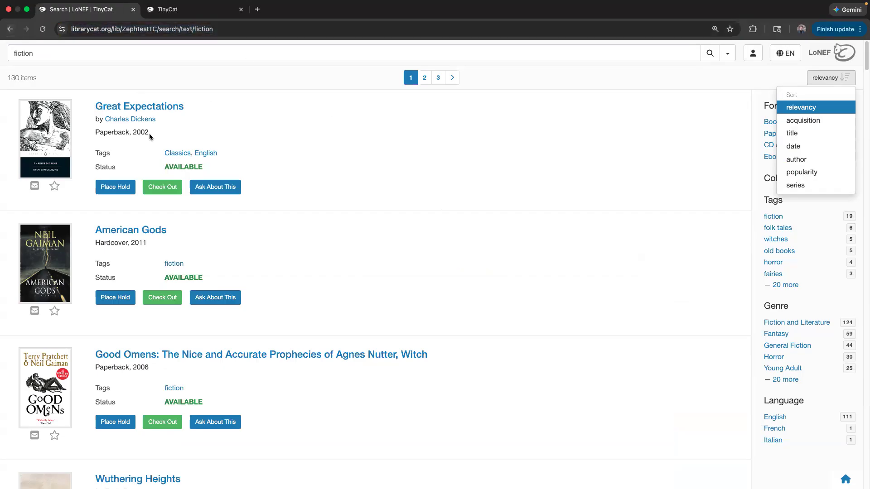
left_click(131, 107)
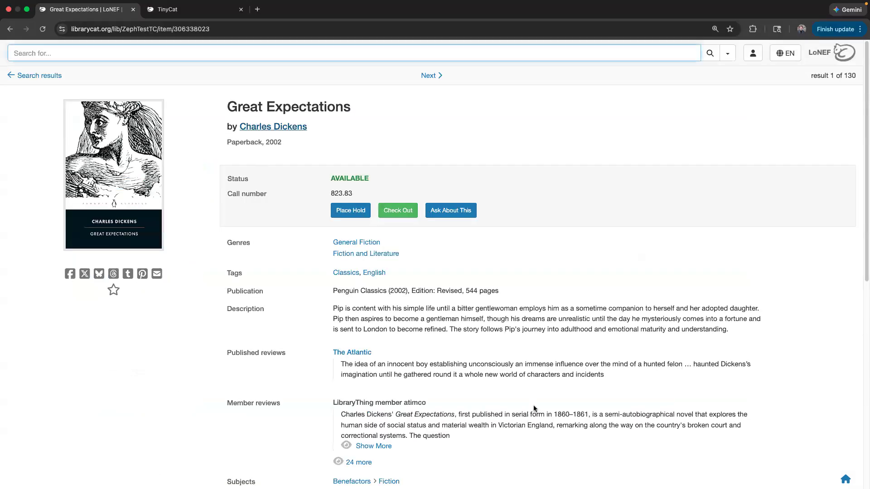
- Scroll through the Great Expectations record, then return to the LoNEF home page
scroll(252, 234, "down", 7)
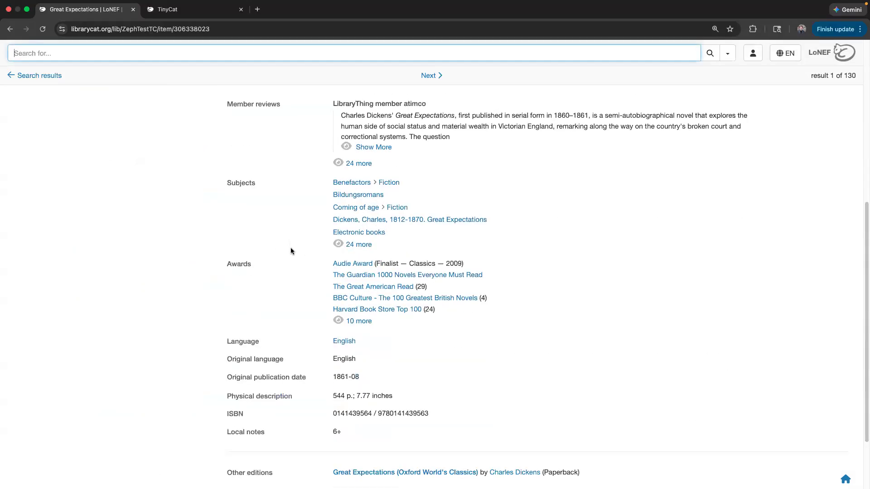
scroll(291, 251, "up", 7)
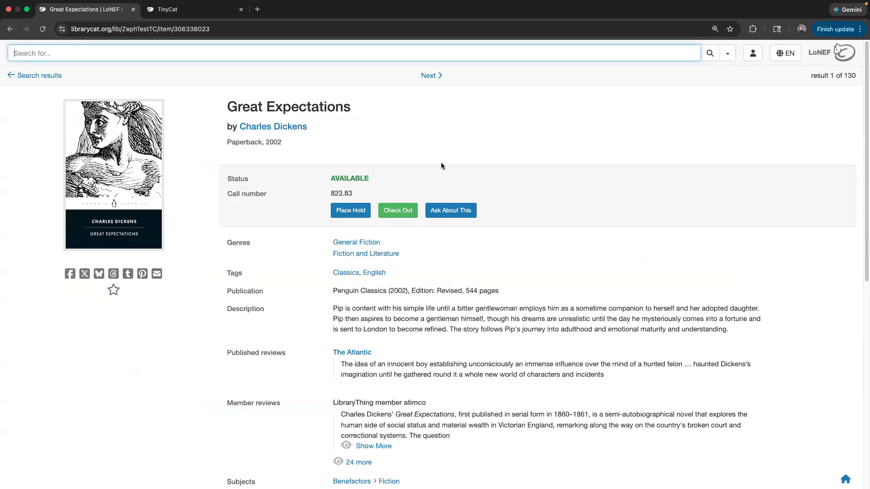
scroll(526, 296, "down", 2)
scroll(462, 209, "up", 2)
left_click(734, 205)
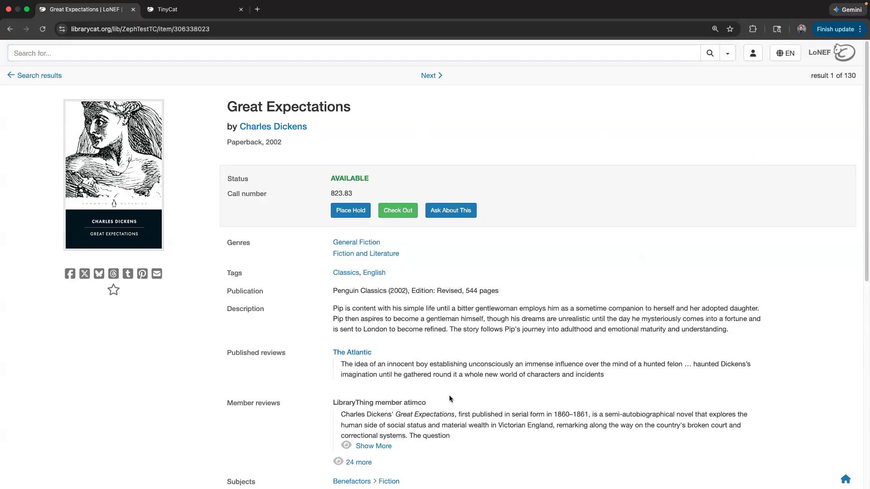
left_click(829, 61)
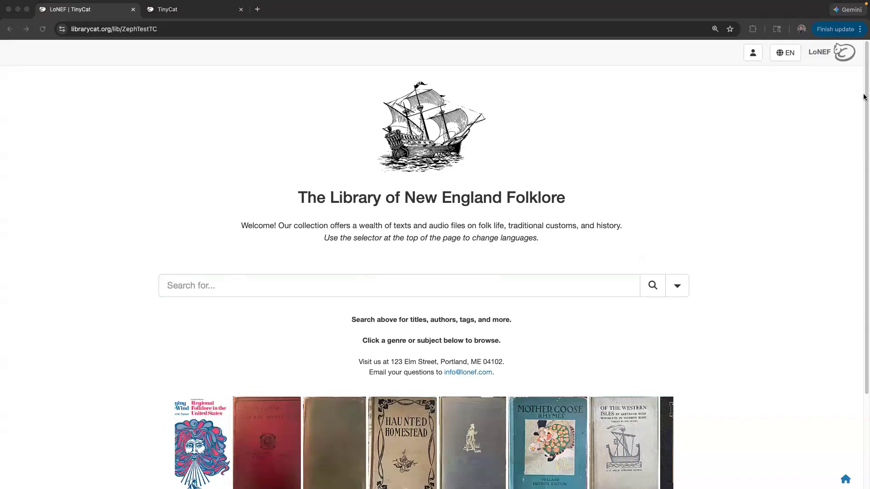
left_click(784, 54)
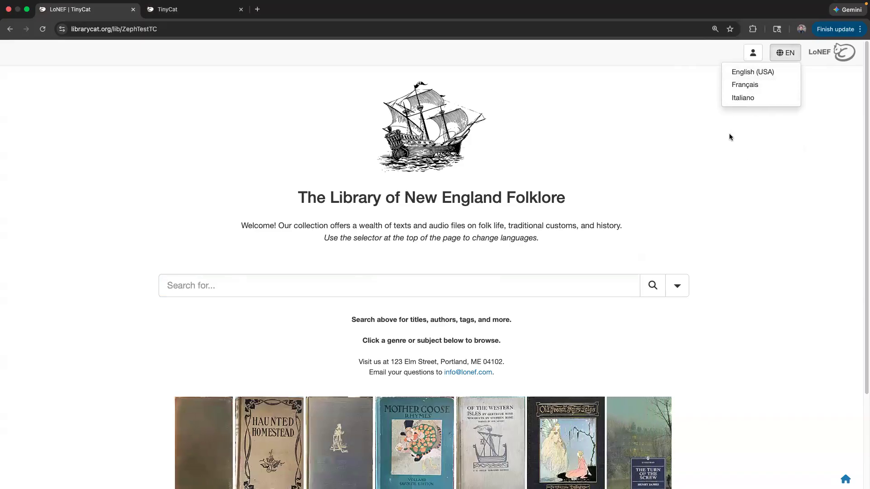
left_click(792, 54)
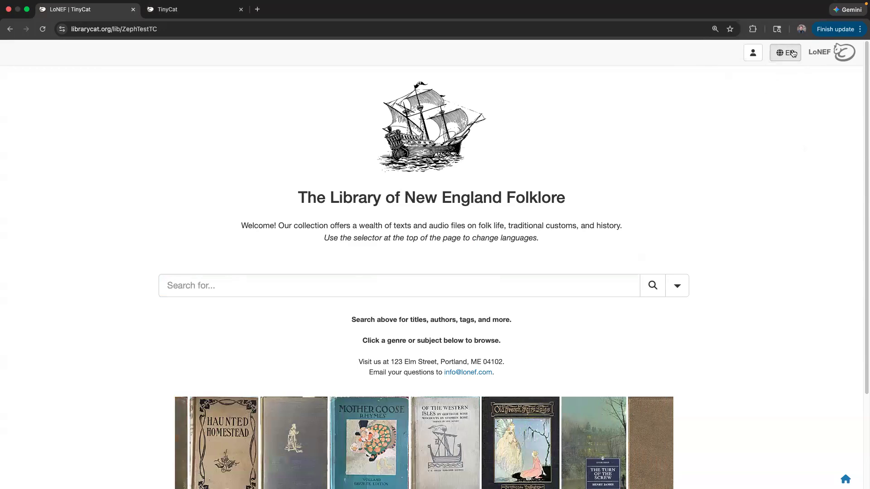
left_click(754, 55)
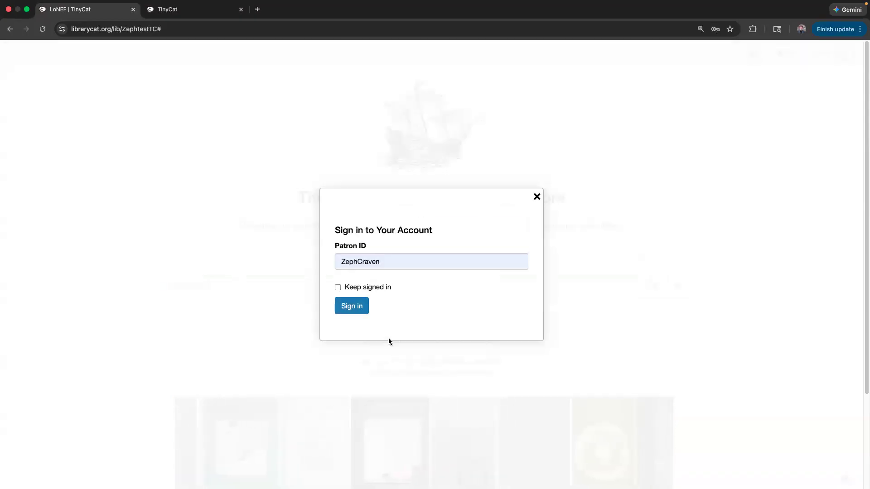
left_click(537, 197)
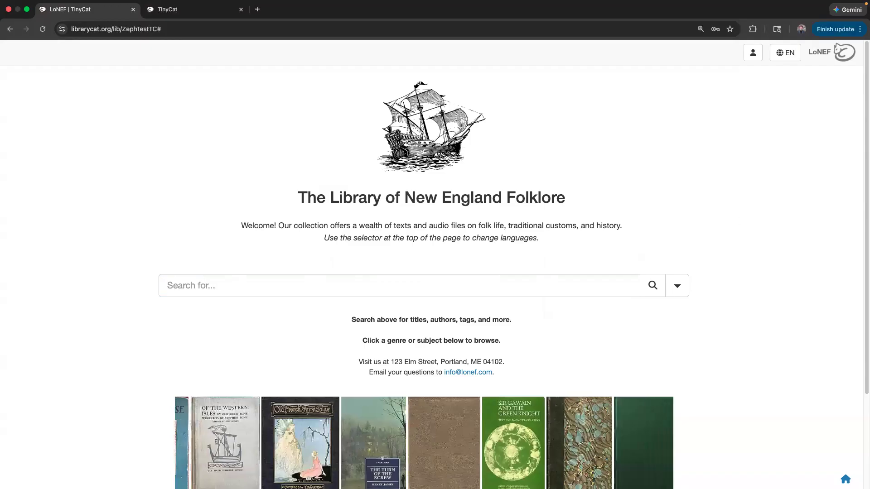
left_click(753, 52)
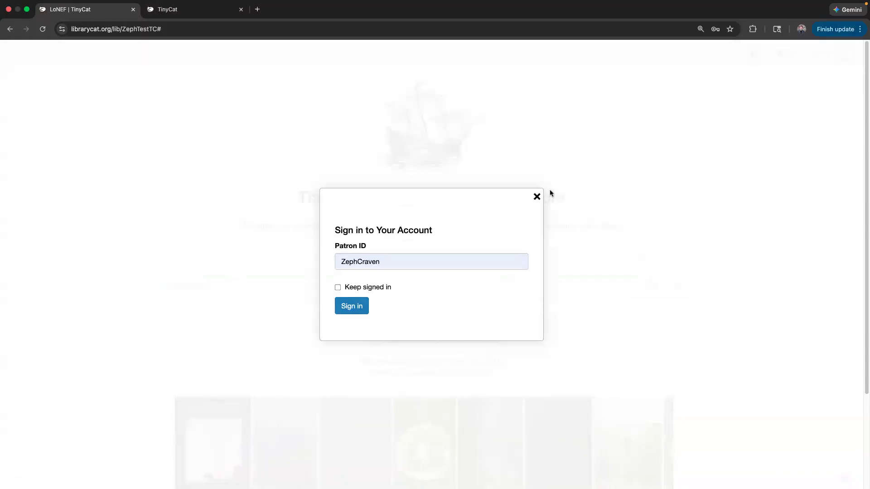
left_click(537, 197)
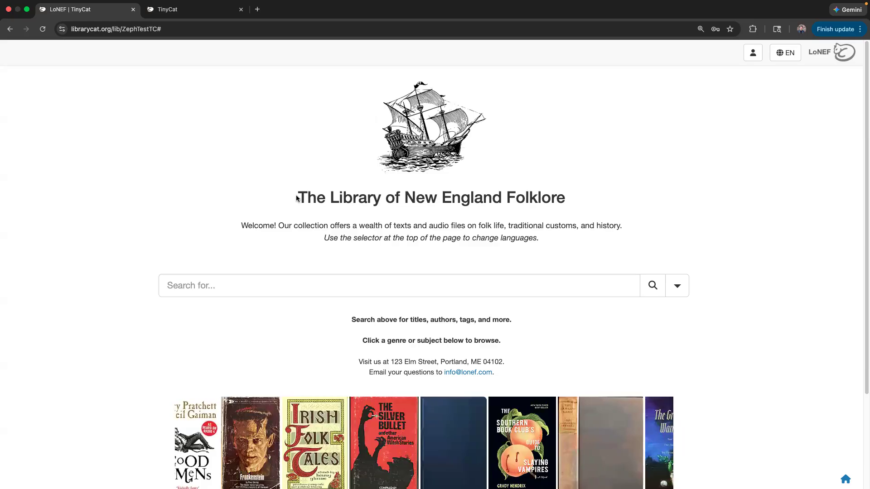
left_click_drag(297, 198, 585, 196)
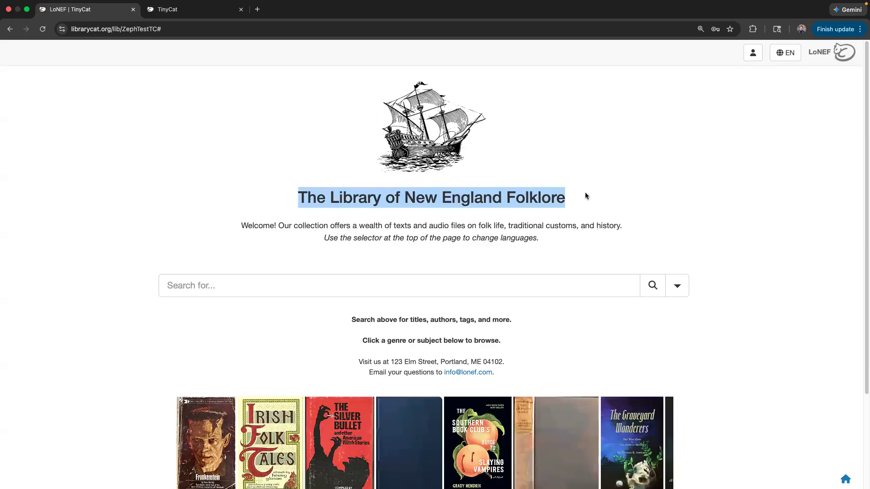
left_click(586, 196)
left_click_drag(291, 201, 569, 203)
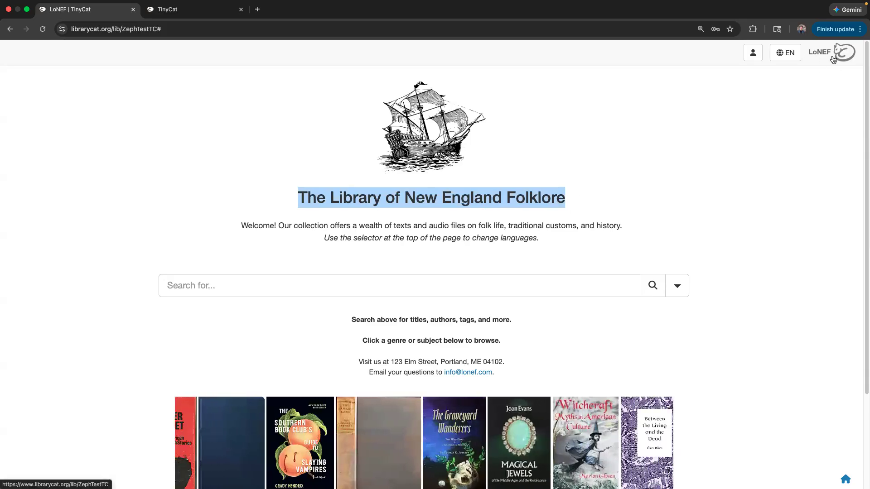
left_click(647, 224)
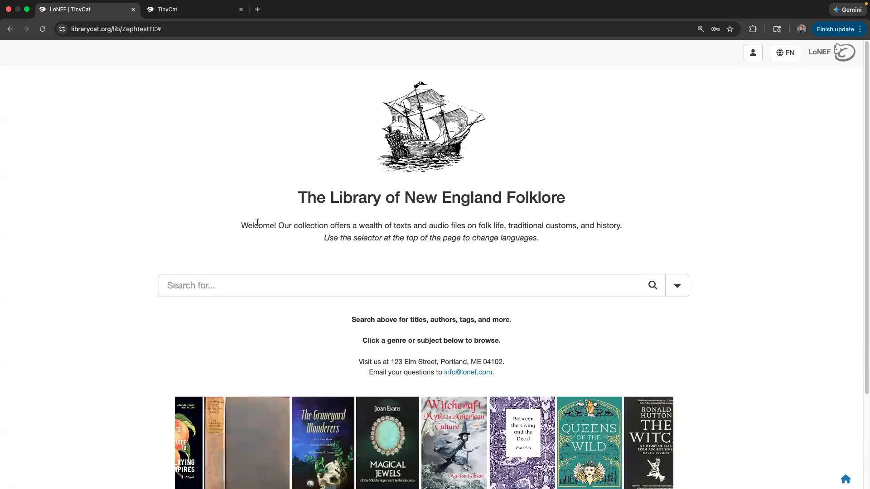
left_click_drag(240, 225, 542, 237)
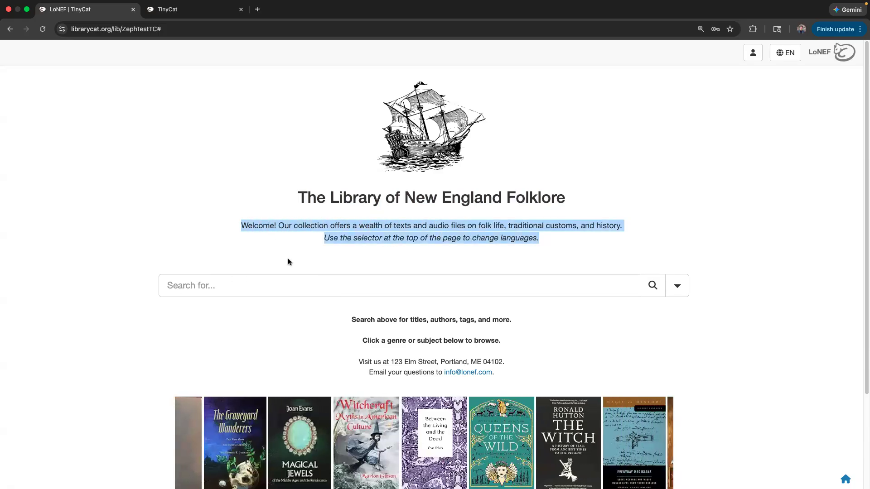
left_click_drag(244, 225, 549, 243)
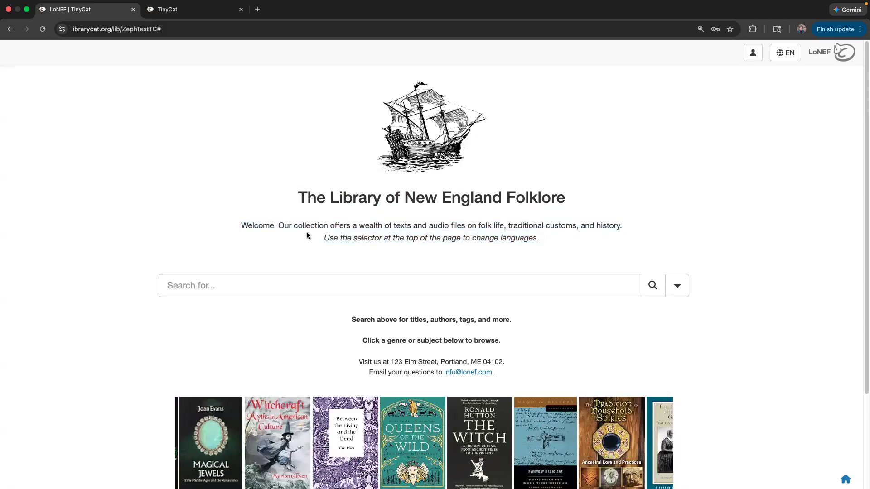
left_click_drag(240, 226, 623, 229)
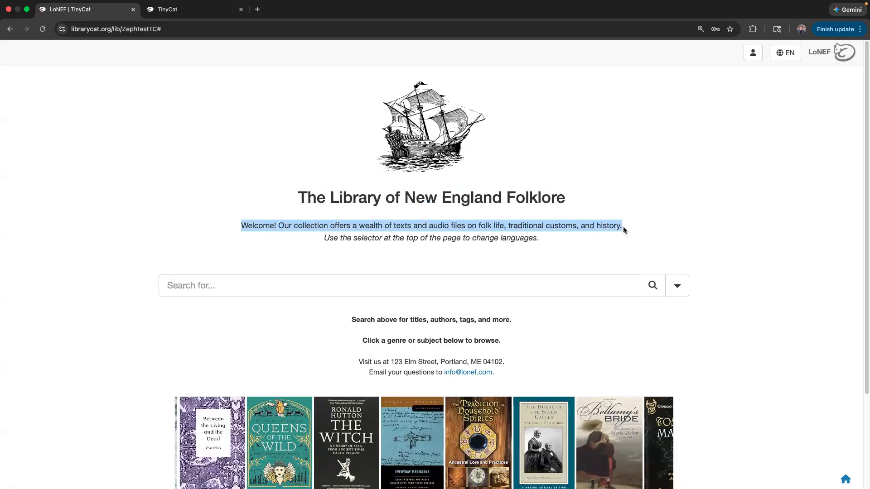
left_click_drag(324, 238, 576, 238)
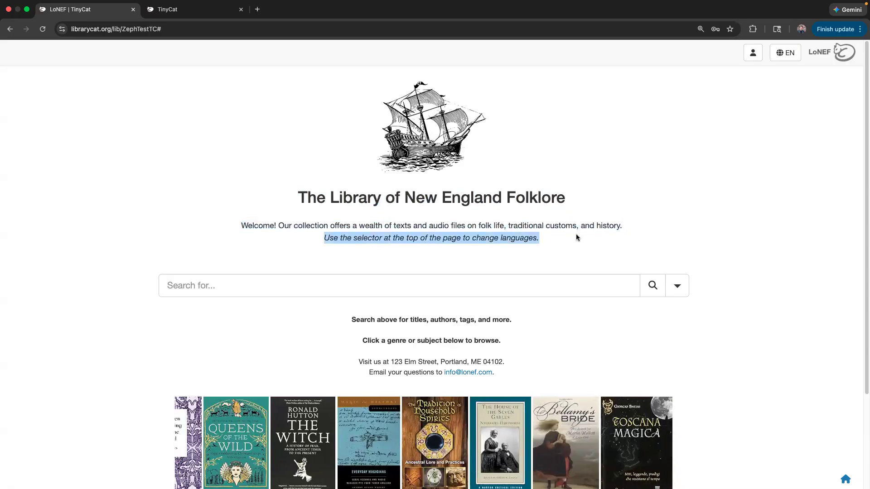
left_click(422, 331)
scroll(236, 254, "down", 3)
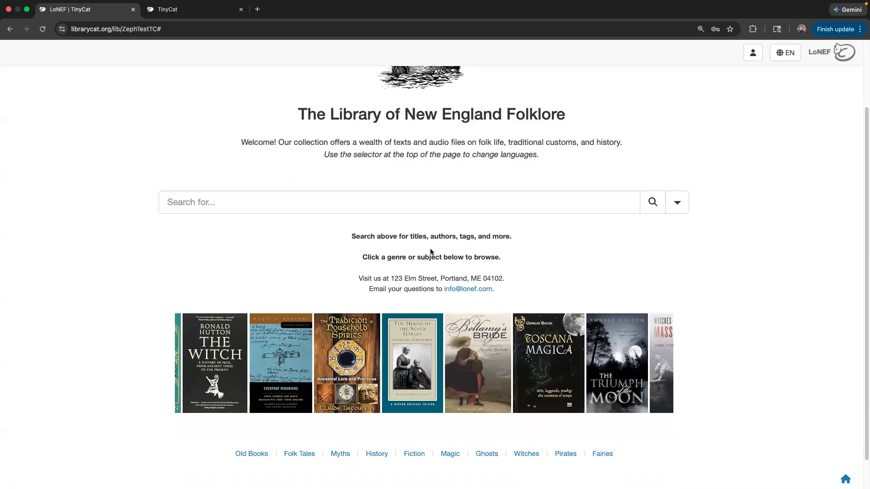
left_click_drag(344, 237, 514, 256)
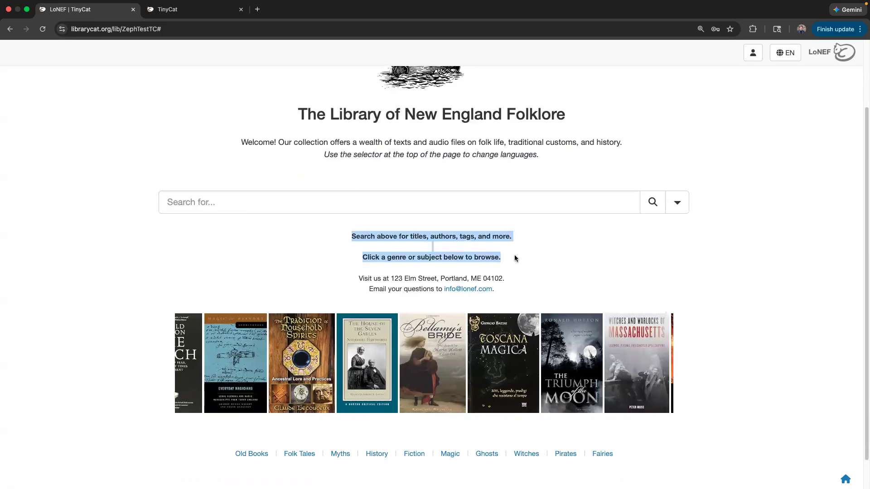
left_click(513, 258)
left_click_drag(358, 280, 521, 280)
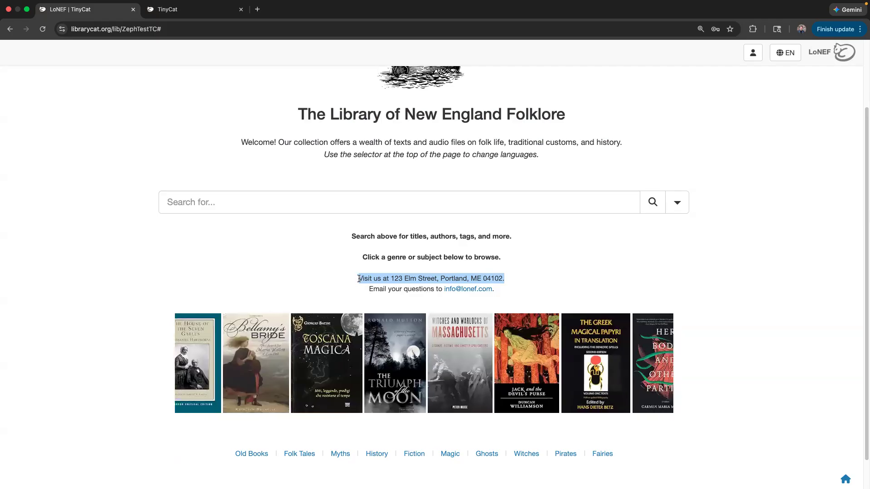
left_click(379, 293)
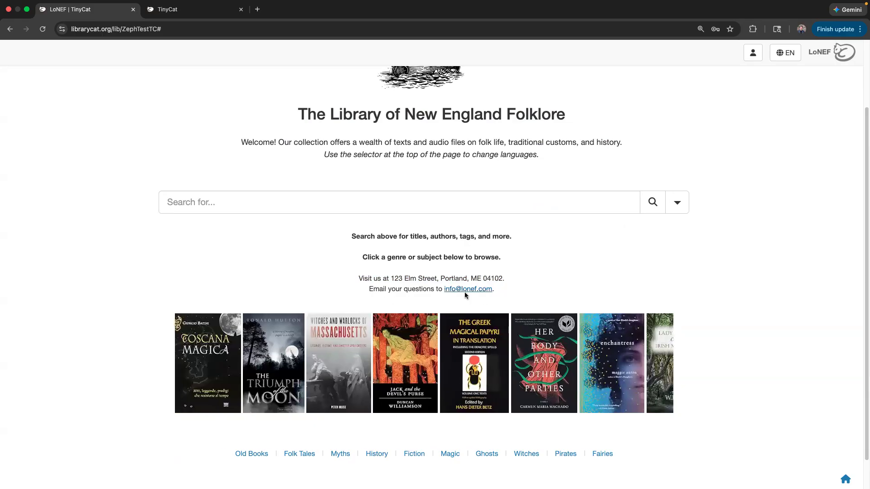
scroll(165, 258, "down", 1)
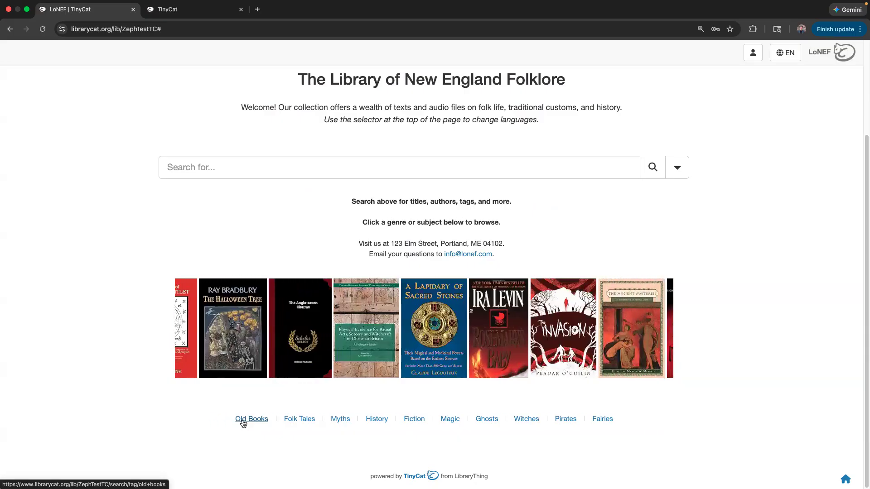
left_click(244, 423)
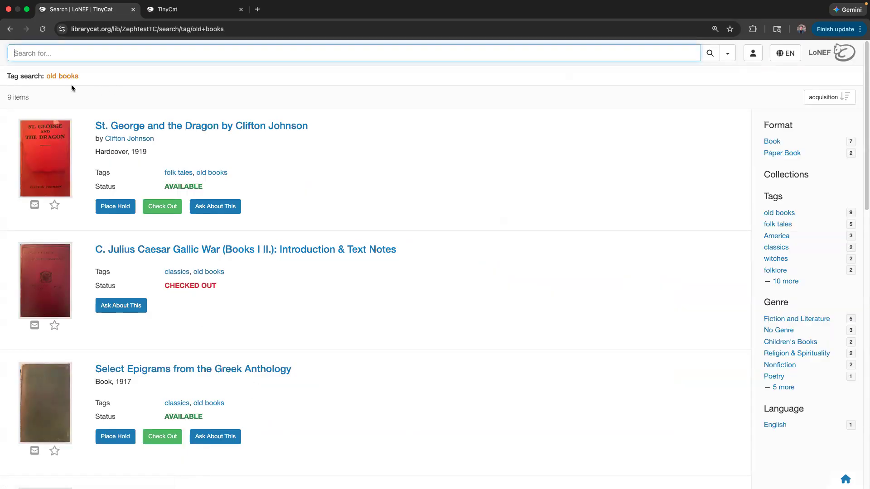
left_click(10, 29)
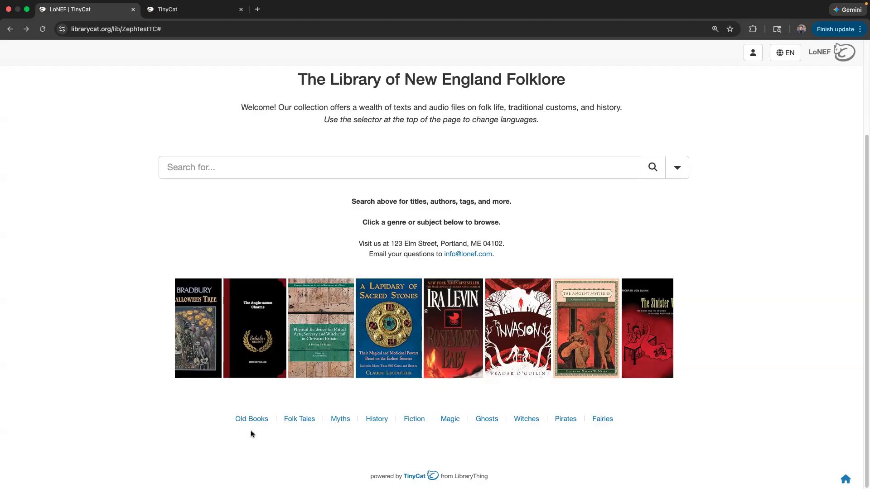
left_click_drag(162, 253, 113, 233)
left_click(112, 234)
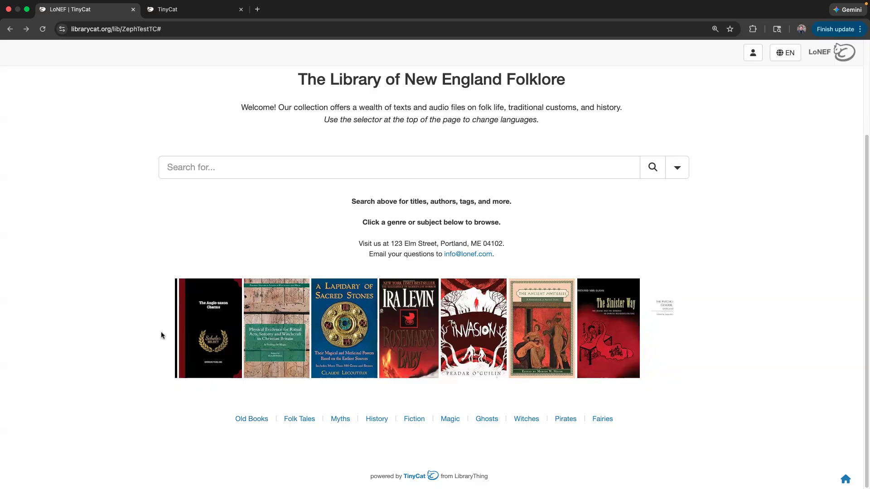
scroll(229, 266, "up", 3)
scroll(229, 266, "down", 2)
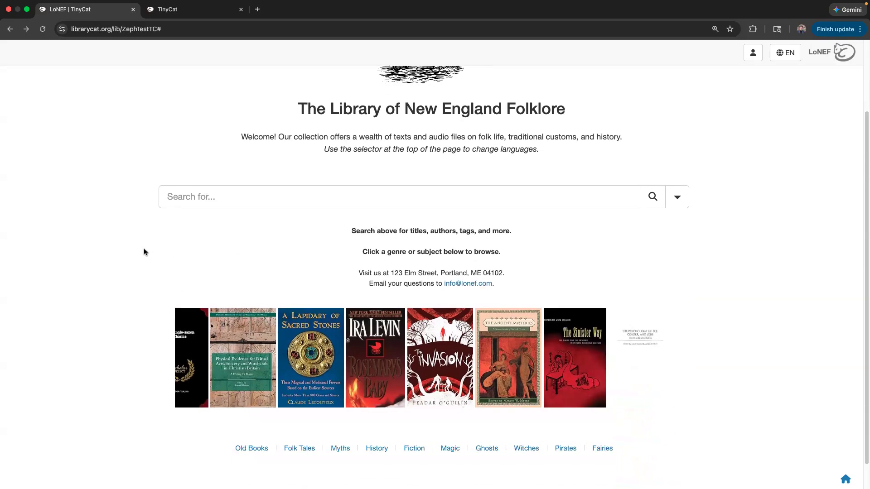
left_click(681, 194)
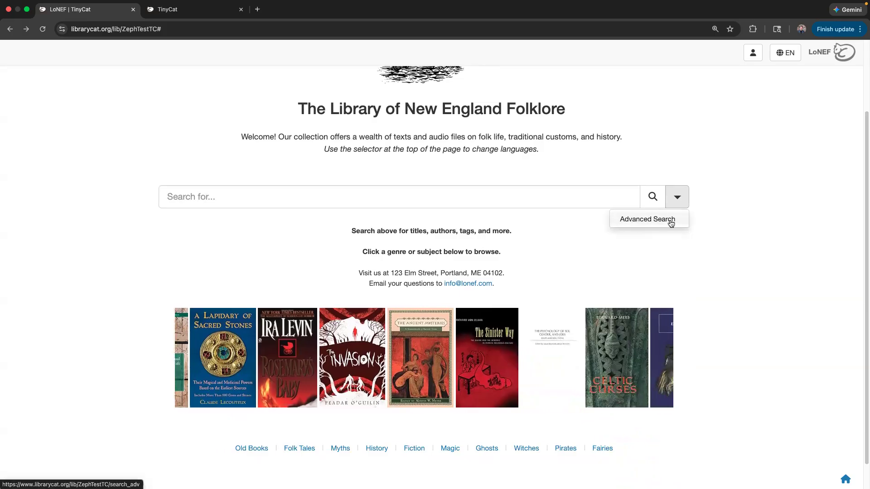
left_click(648, 219)
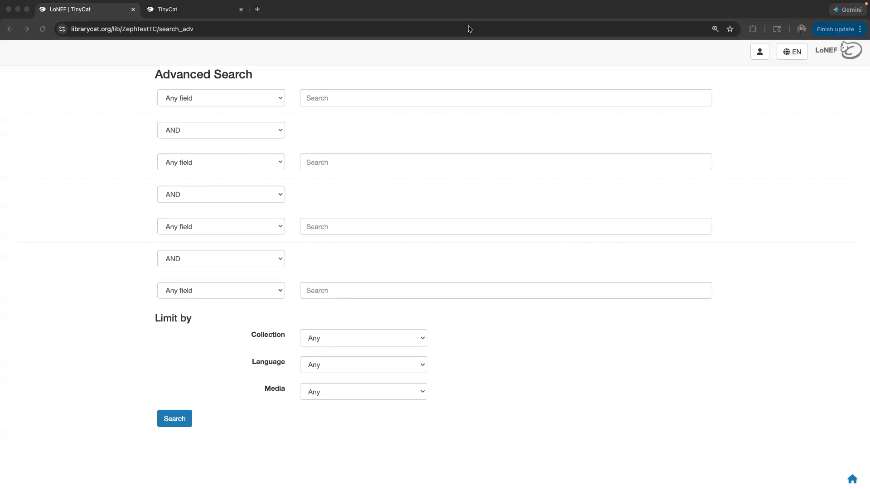
left_click(215, 30)
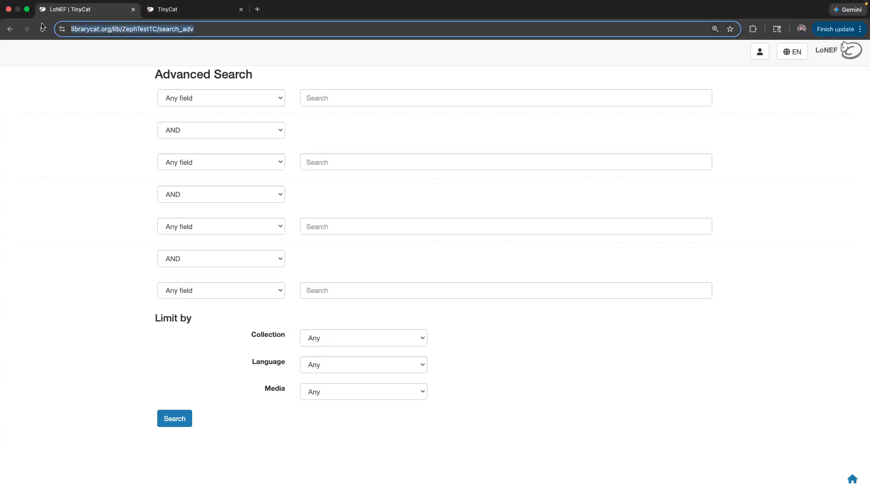
left_click(10, 29)
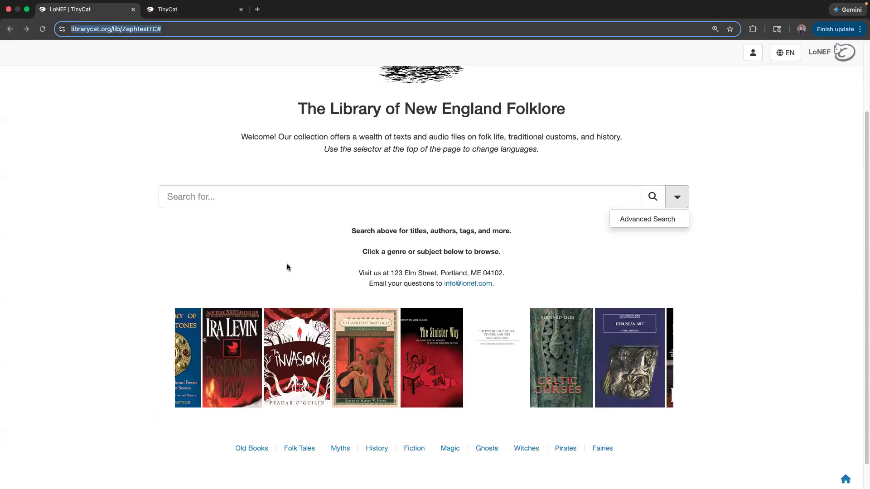
left_click(680, 203)
left_click(680, 203)
left_click(680, 203)
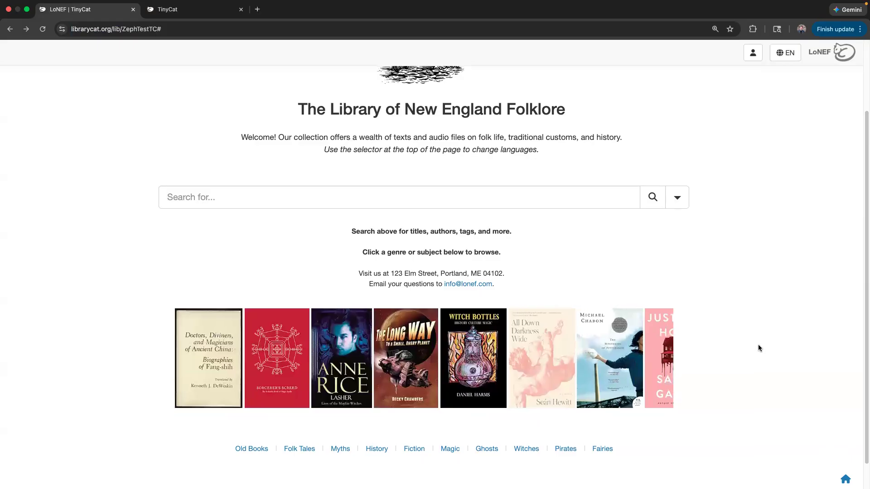
scroll(761, 349, "up", 2)
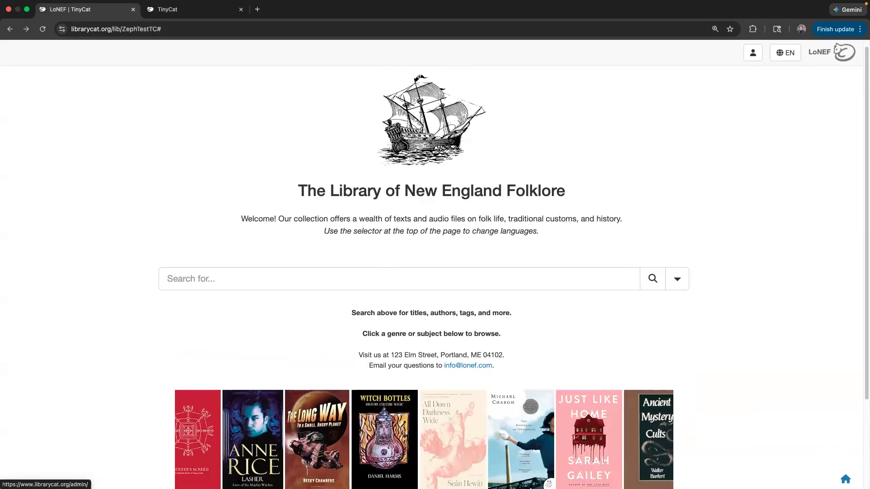
- Go to the admin Settings tile and select the Library name field text
left_click(844, 52)
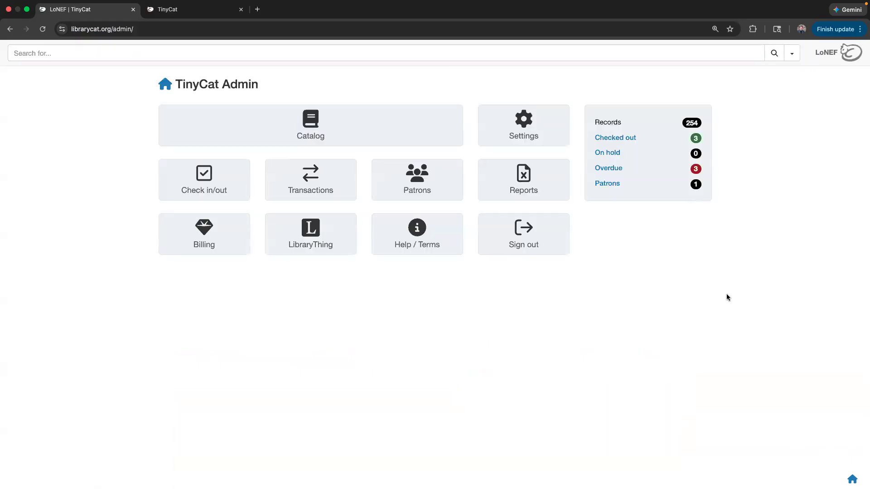
left_click(527, 131)
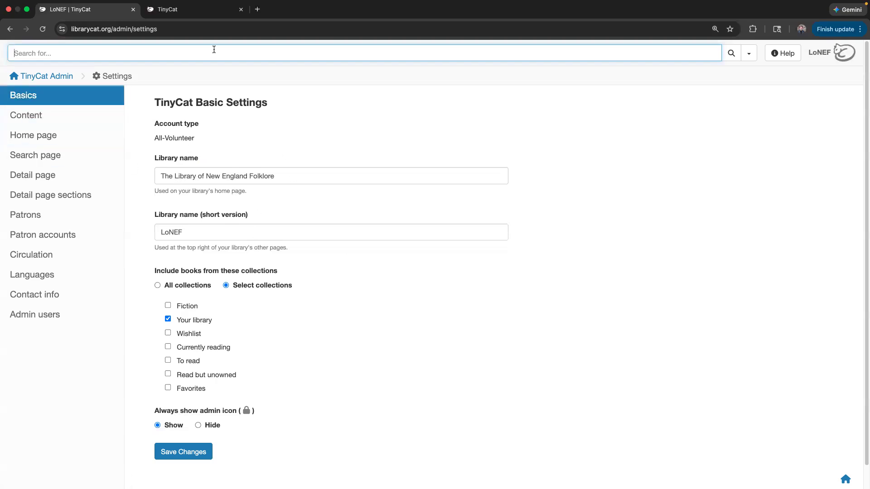
left_click_drag(283, 176, 156, 179)
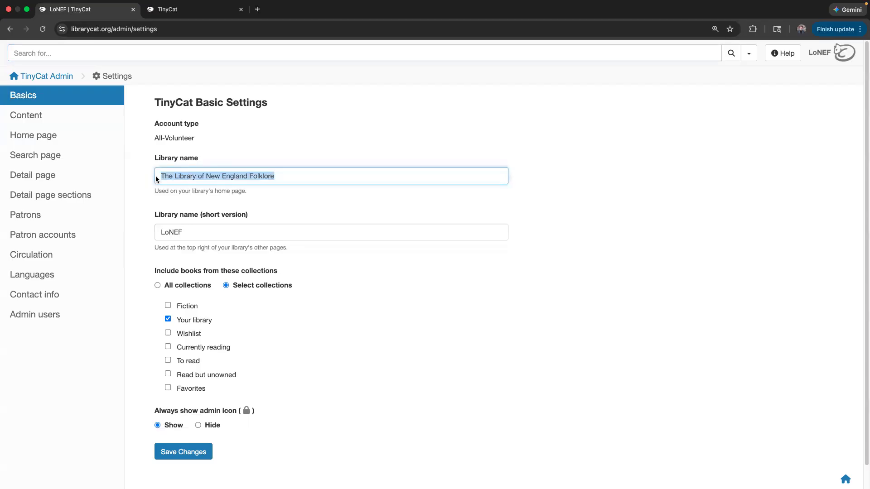
left_click(222, 10)
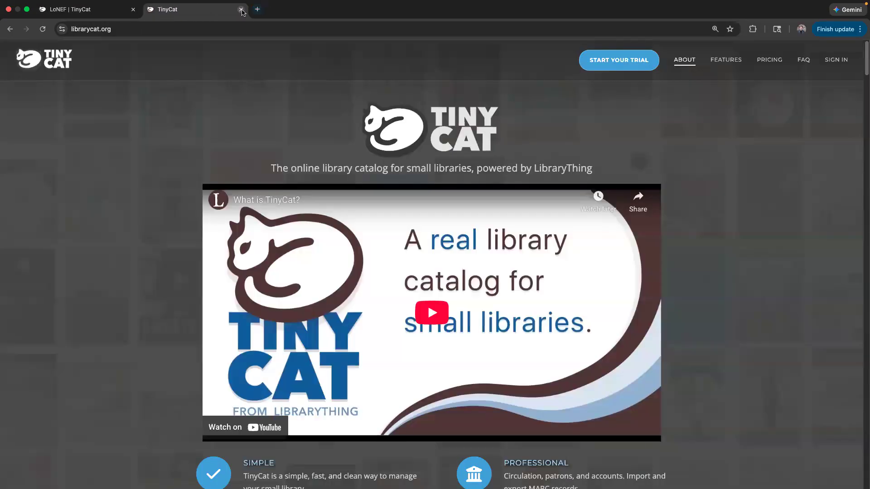
left_click(253, 9)
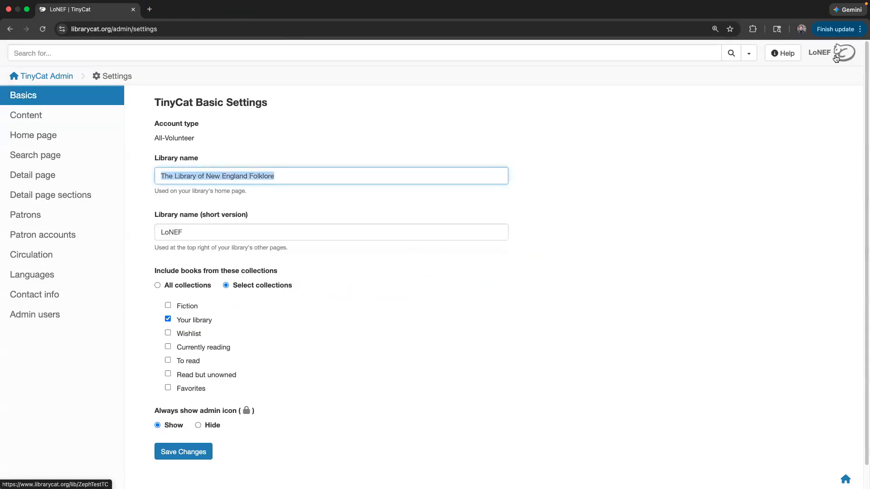
left_click(782, 53)
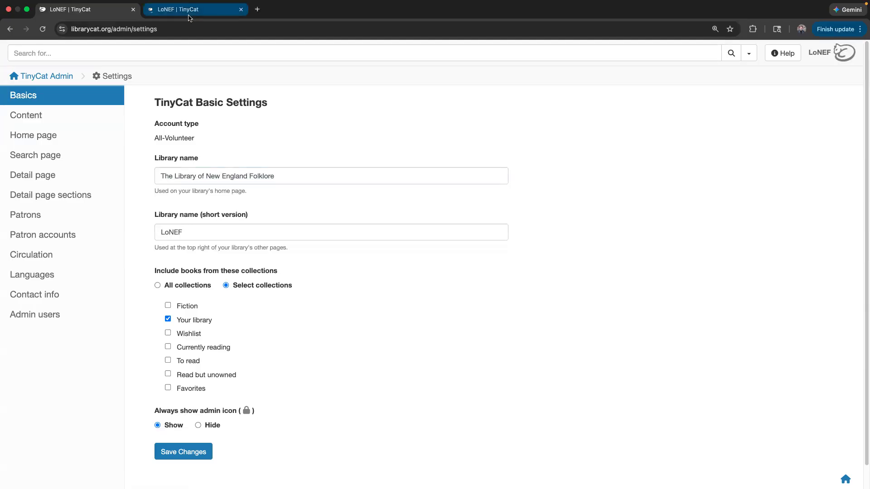
left_click_drag(189, 10, 90, 12)
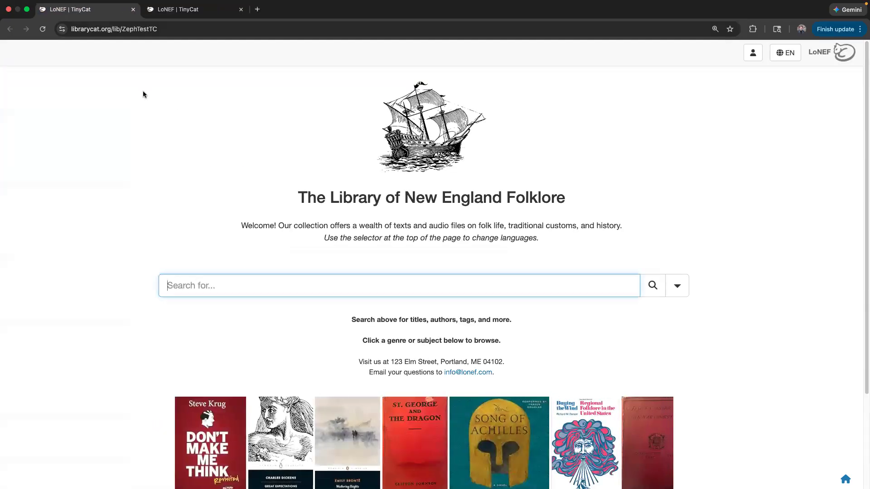
left_click_drag(296, 198, 578, 201)
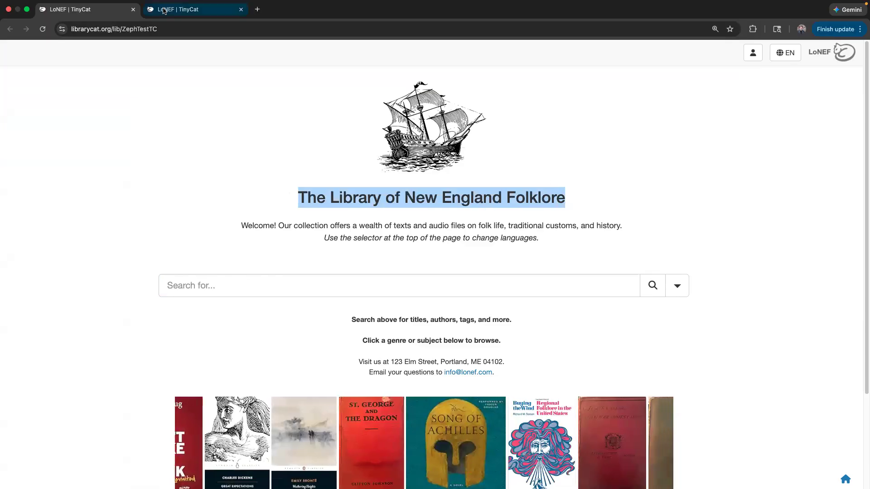
left_click(194, 9)
left_click_drag(311, 175, 156, 179)
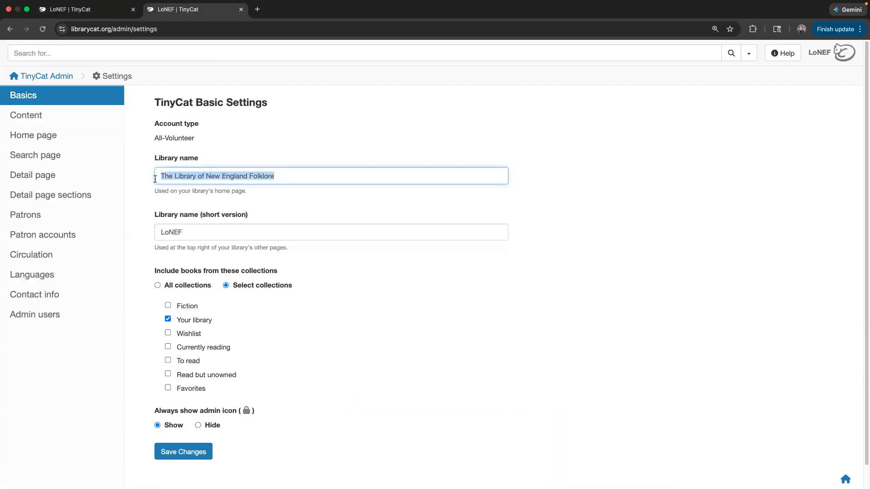
left_click(86, 9)
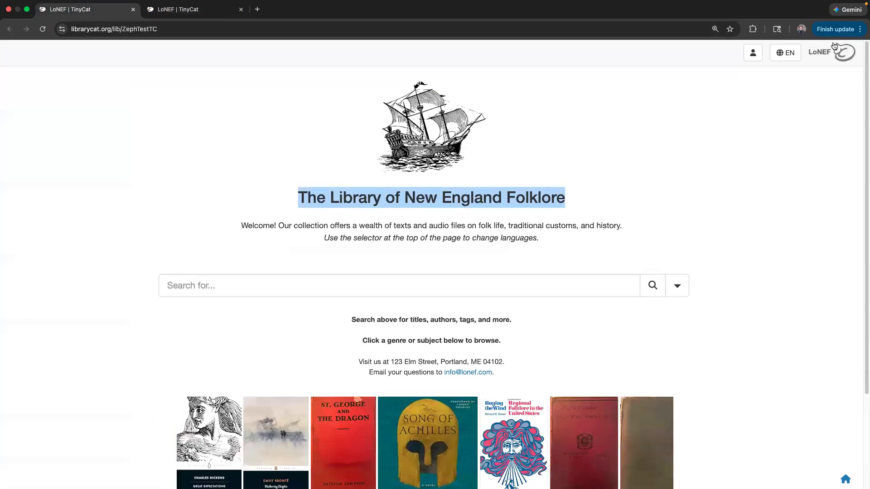
key("ctrl+Tab")
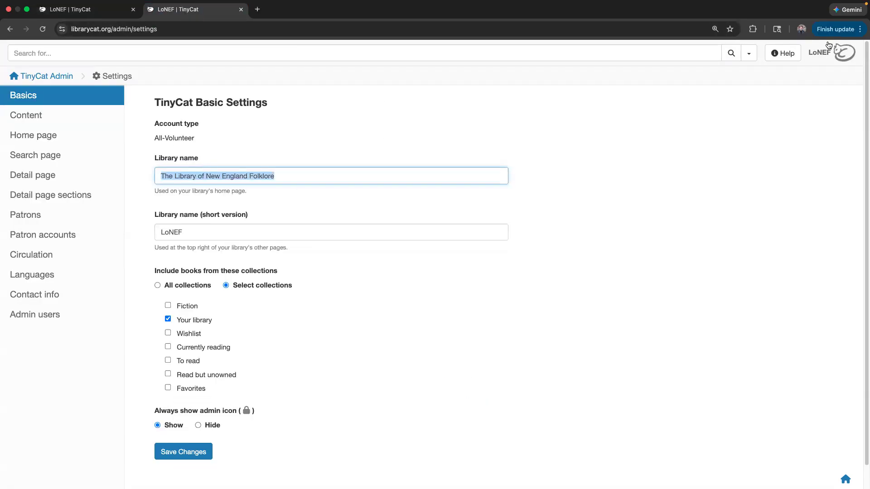
left_click_drag(186, 233, 148, 234)
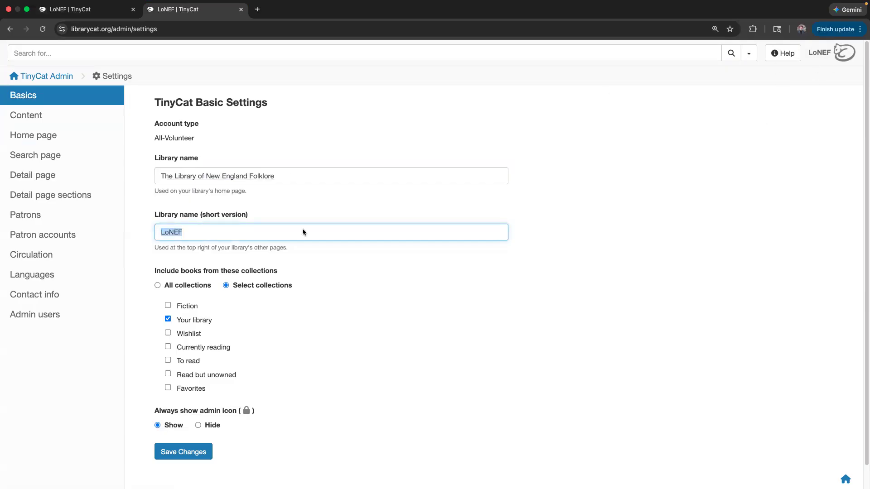
left_click(323, 142)
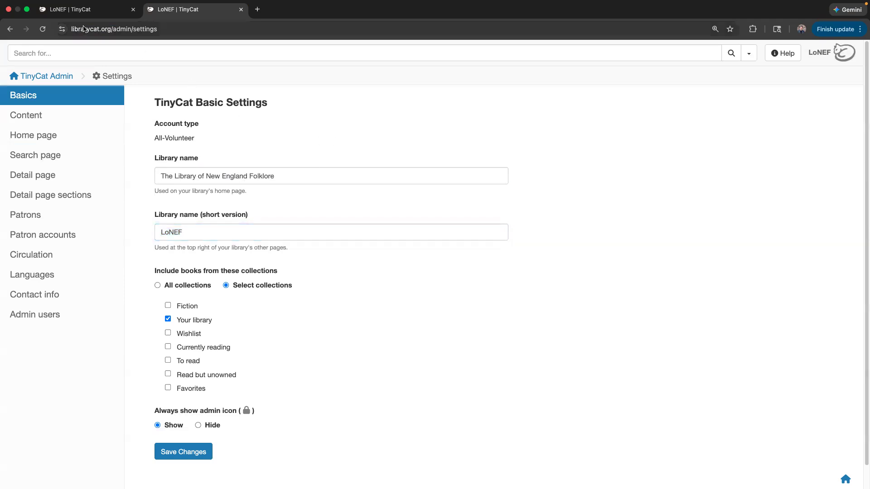
left_click_drag(324, 177, 178, 139)
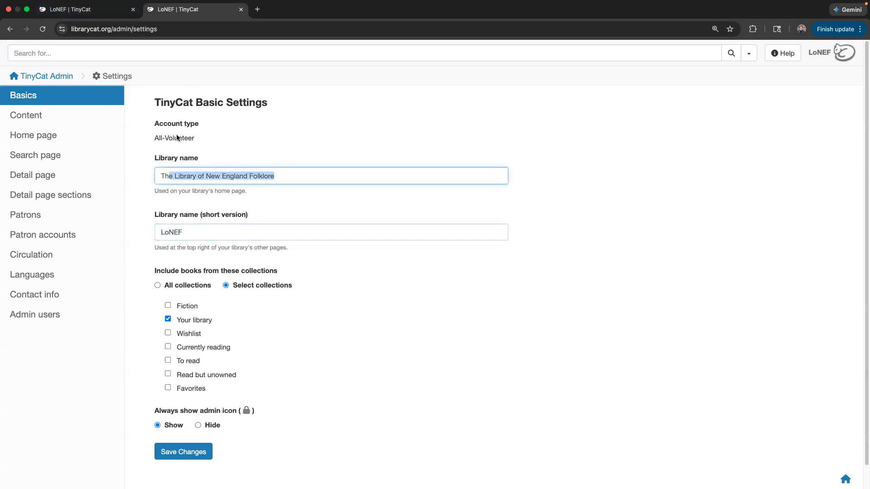
left_click(86, 9)
left_click(192, 96)
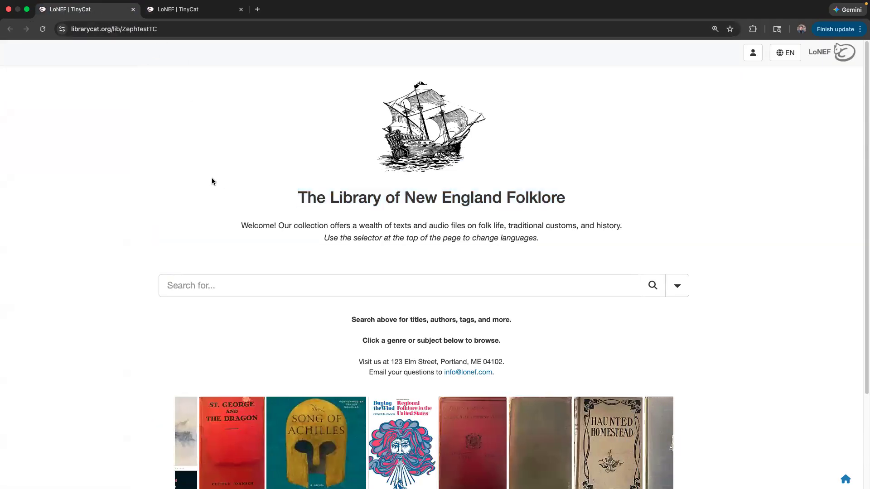
left_click(173, 29)
left_click(173, 29)
mouse_move(165, 29)
left_mouse_down()
mouse_move(204, 32)
mouse_move(167, 31)
left_mouse_up()
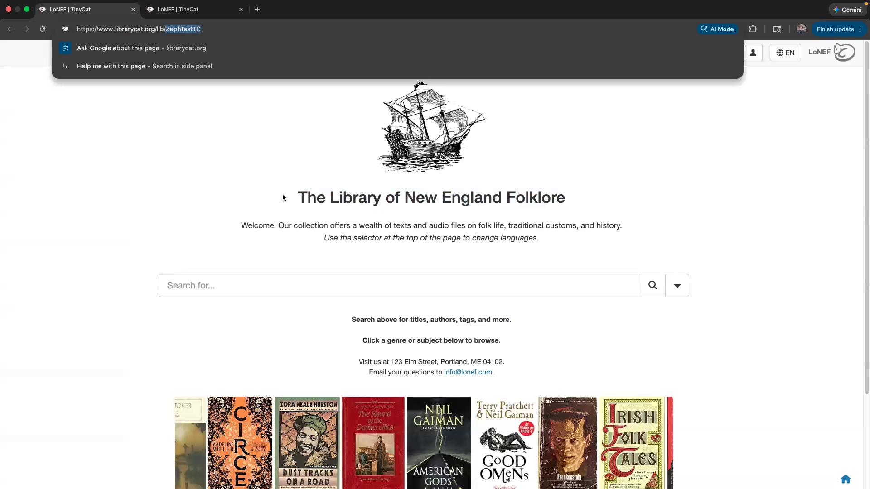
- Highlight the library title and the ZephTestTC part of the web address, then dismiss suggestions
left_click_drag(283, 197, 567, 206)
left_click(160, 30)
left_click(160, 30)
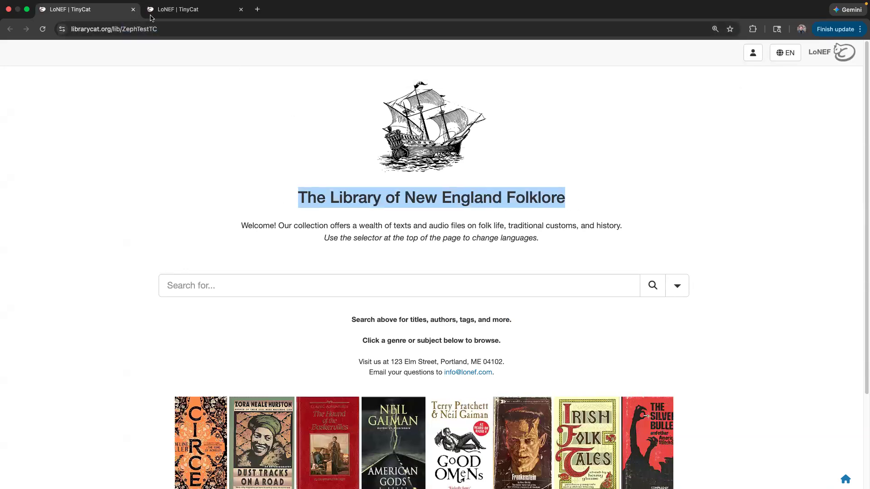
double_click(179, 30)
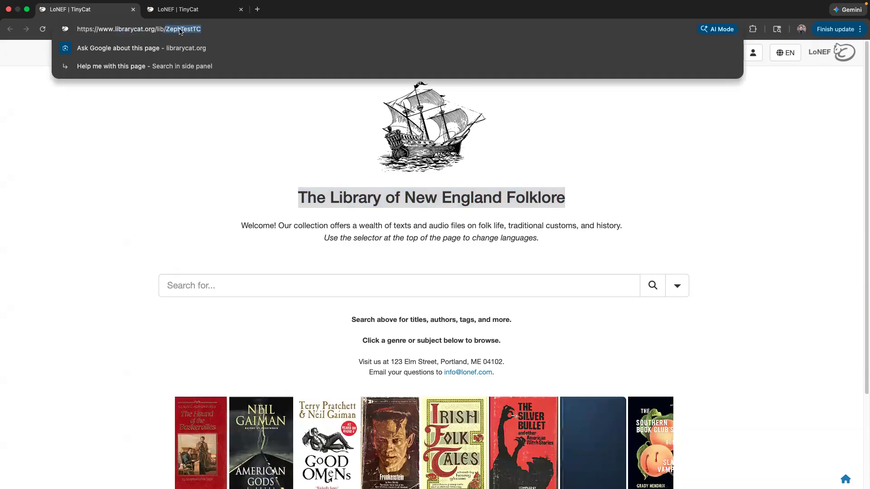
left_click(181, 30)
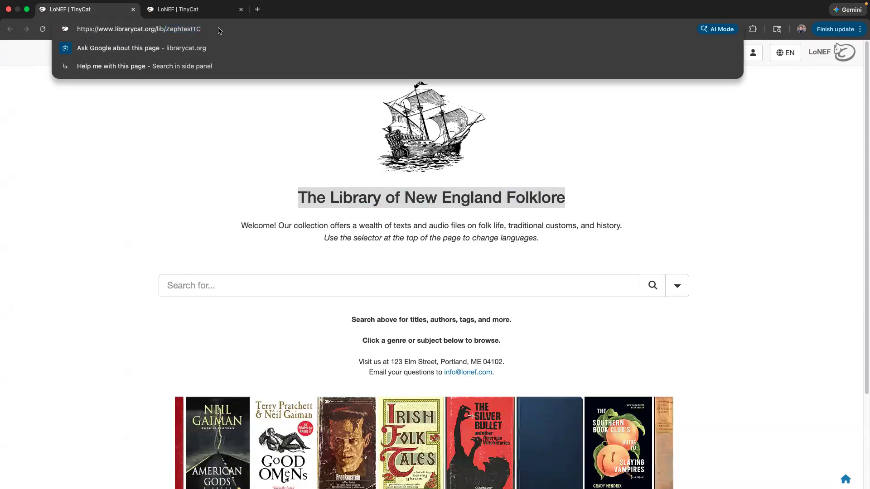
left_click(133, 124)
- Back on Basic Settings, highlight the full library name and the short name LoNEF
left_click(176, 13)
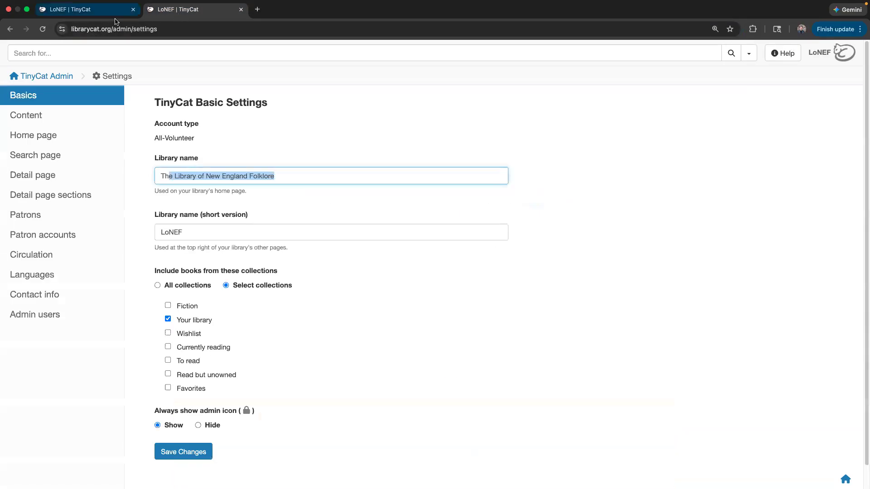
left_click(295, 176)
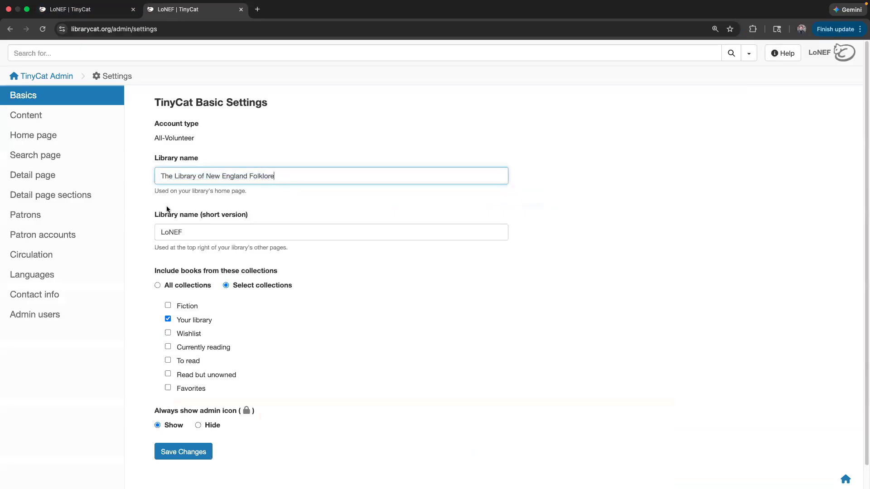
left_click(101, 10)
left_click(177, 10)
left_click_drag(299, 176, 147, 173)
mouse_move(90, 14)
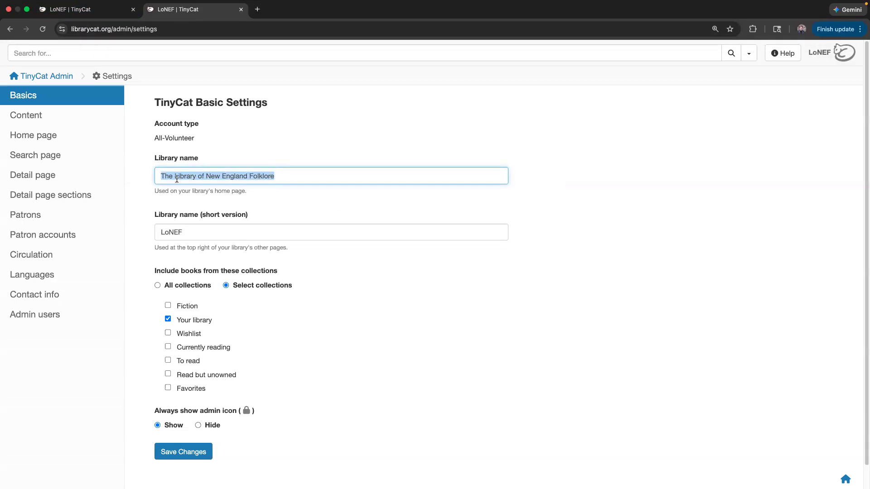
double_click(191, 233)
left_click(339, 144)
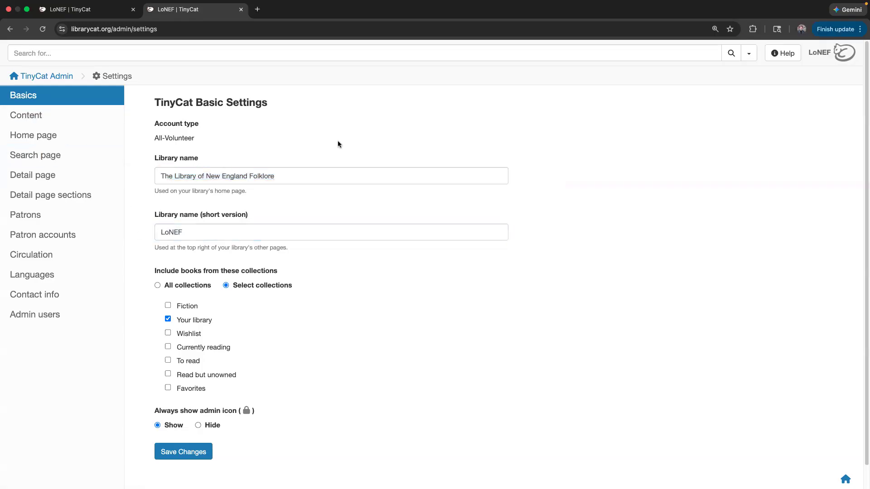
- Open Home page settings and review the logo, welcome message and Free HTML options
left_click(62, 139)
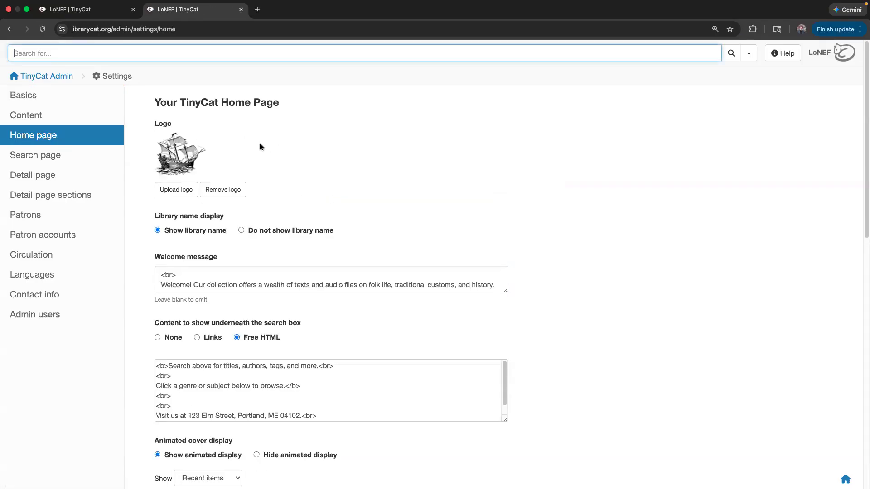
scroll(281, 254, "down", 5)
scroll(274, 470, "down", 6)
scroll(273, 467, "up", 9)
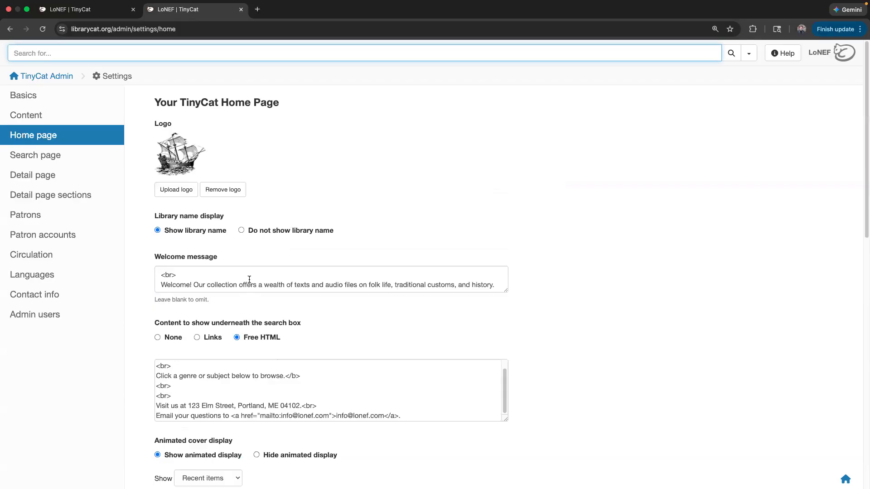
left_click(352, 153)
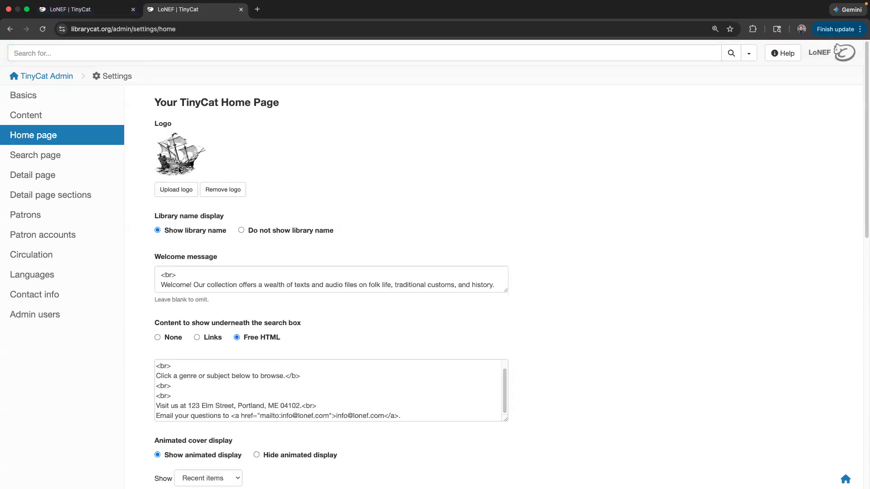
- Look at the Upload logo options without changes, then switch to the public home page tab
left_click(180, 190)
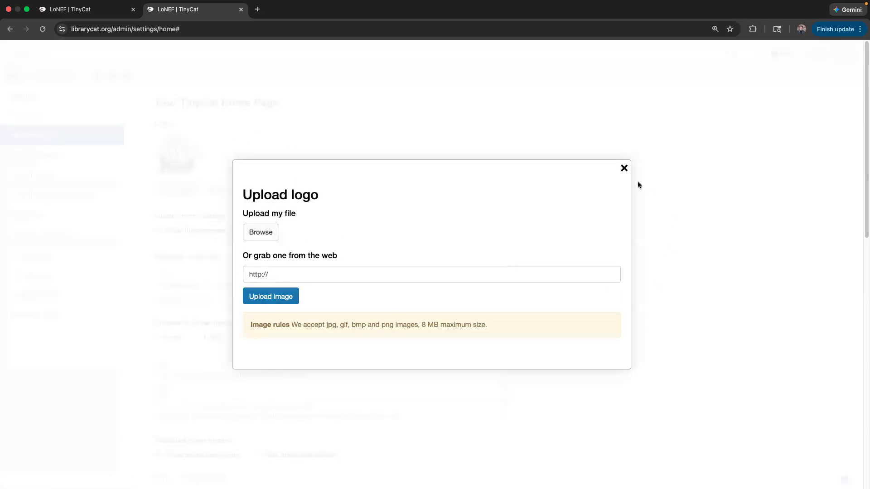
left_click(624, 169)
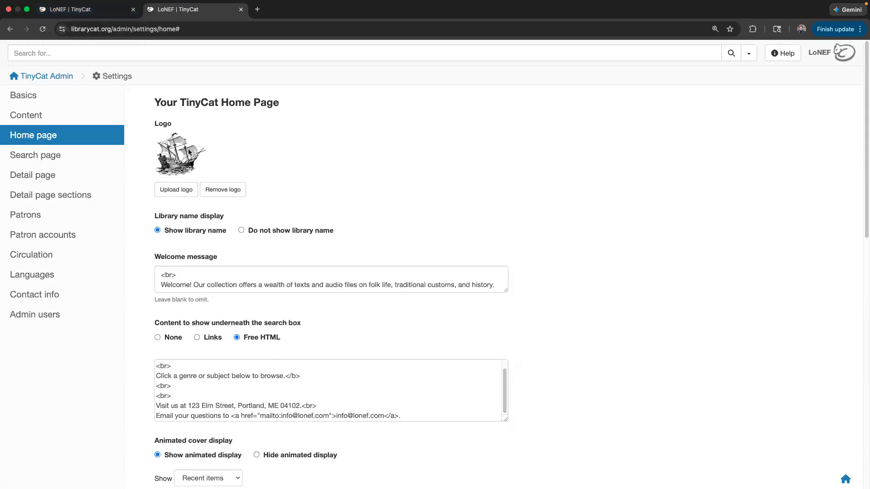
left_click(77, 9)
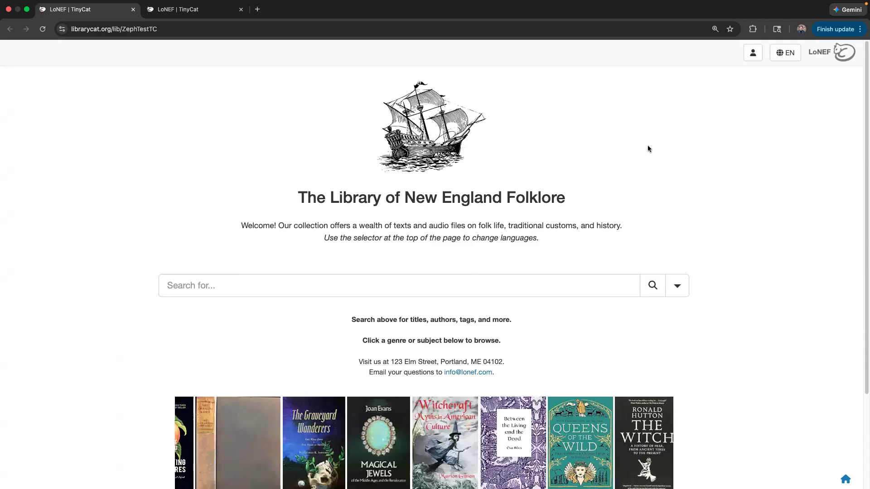
- Zoom the browser in on the public home page with Cmd+Plus
key("super+equal")
key("super+equal")
key("super+equal")
key("super+equal")
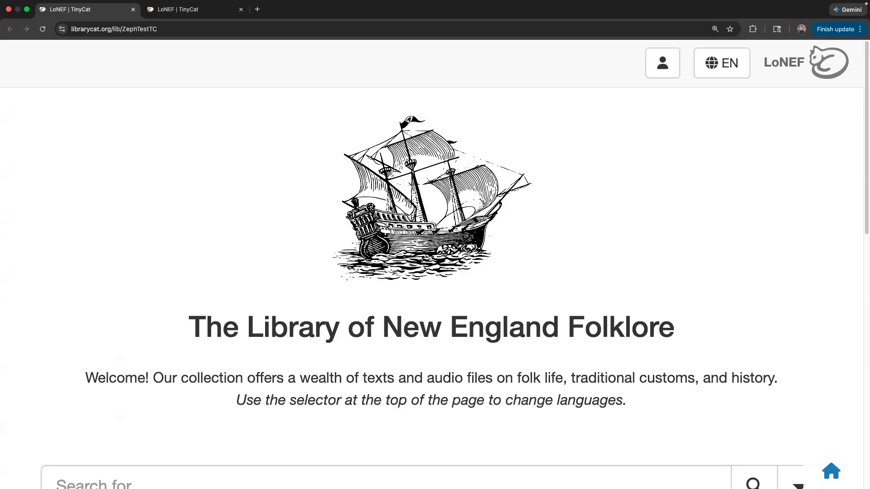
- Zoom the public home page out to normal size so the address and covers show
left_click_drag(376, 191, 298, 364)
key("super+minus")
key("super+minus")
key("super+minus")
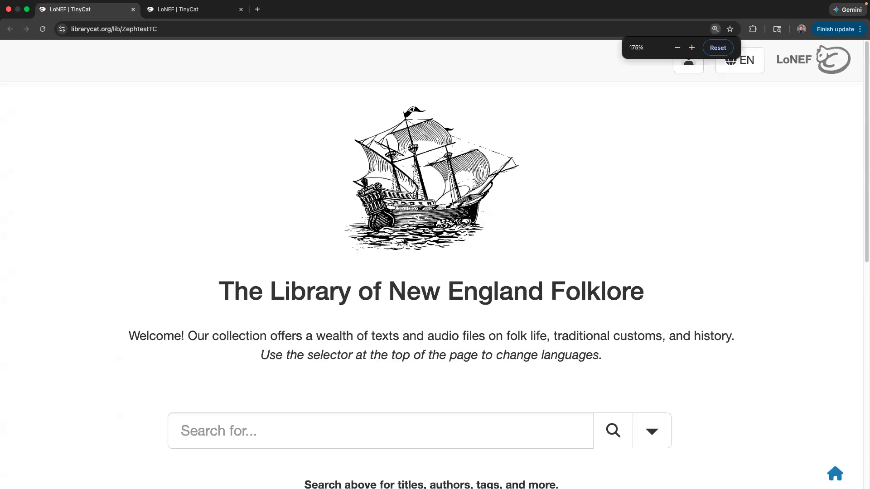
key("super+minus")
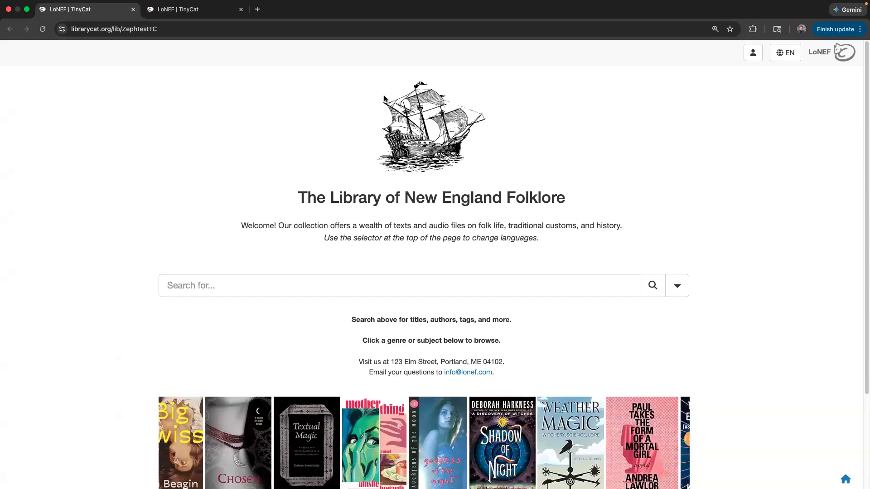
- Choose 'Do not show library name' in the Home page settings, save, and view the public page
left_click(195, 9)
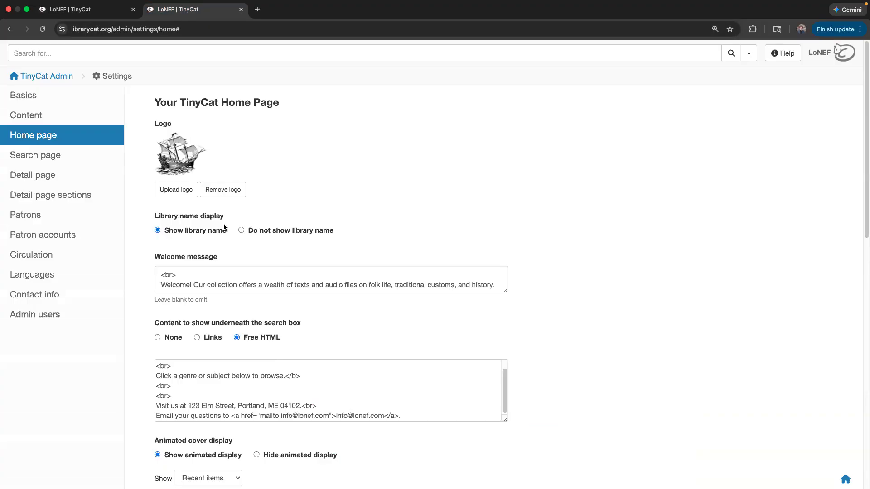
left_click_drag(183, 218, 228, 218)
left_click(247, 218)
scroll(320, 204, "down", 3)
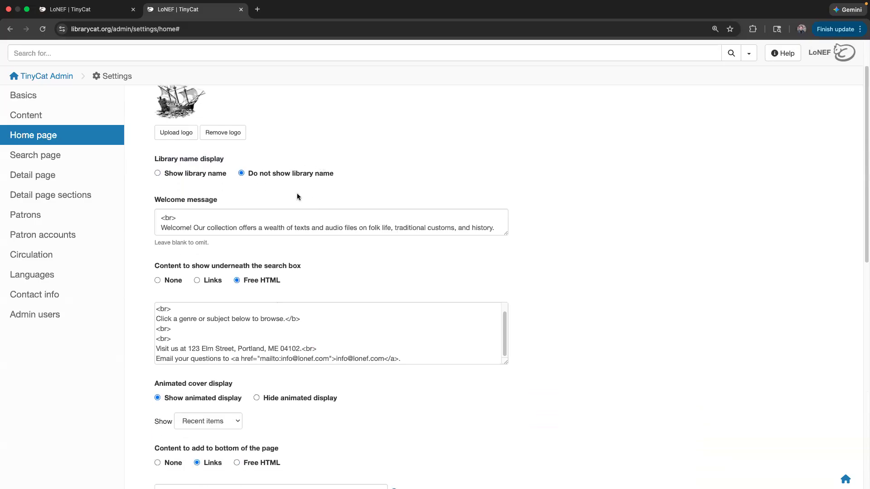
scroll(297, 193, "down", 20)
left_click(193, 432)
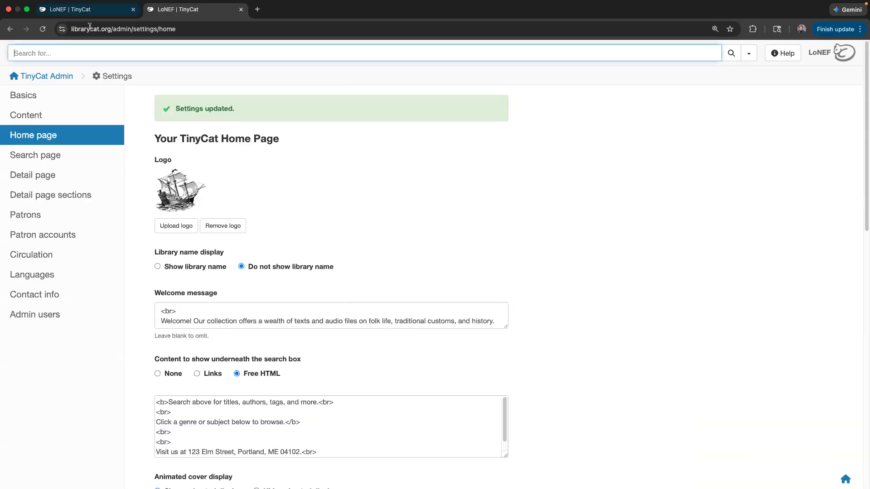
left_click(84, 13)
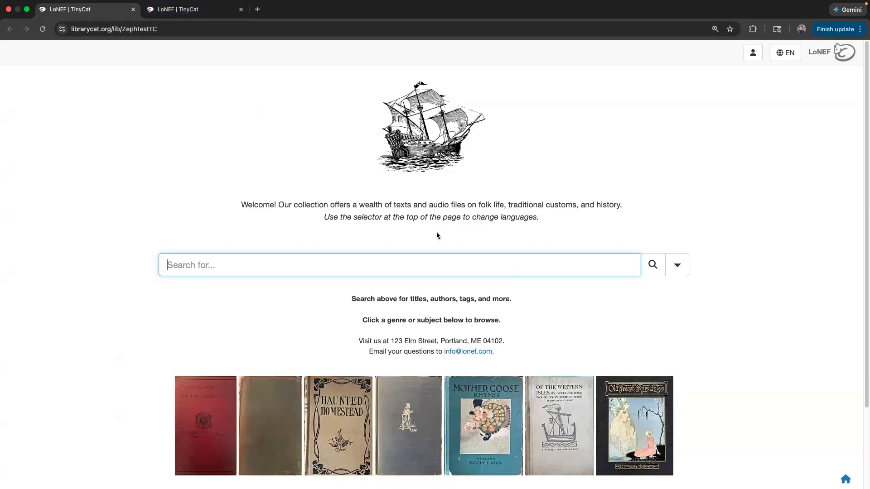
- Choose 'Show library name', save, and reload the public page to see the library title
left_click(192, 10)
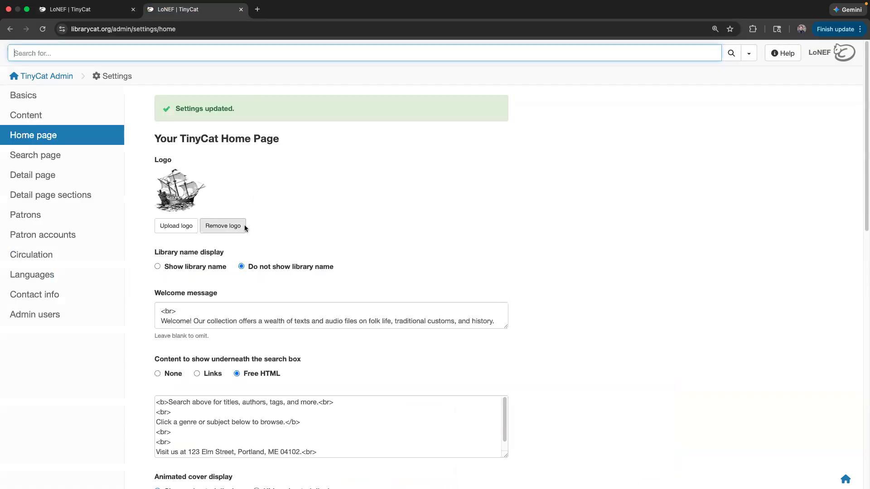
left_click(200, 267)
scroll(190, 417, "down", 15)
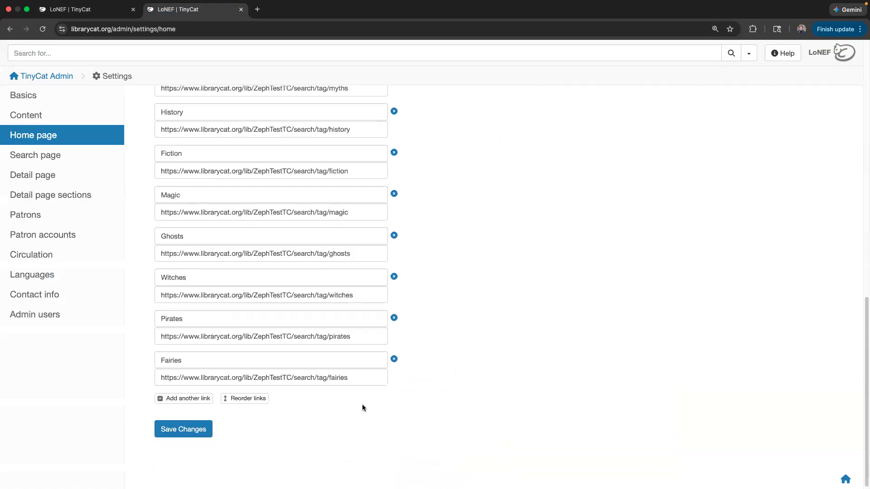
left_click(164, 434)
left_click(89, 16)
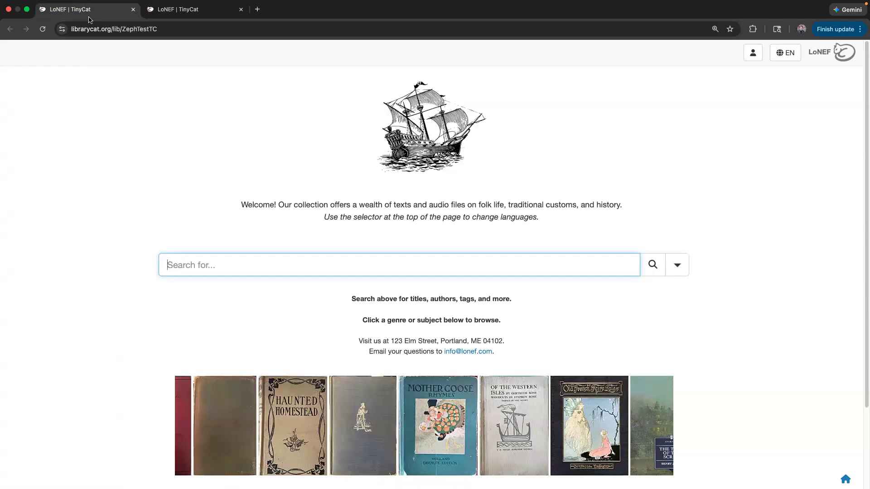
key("super+r")
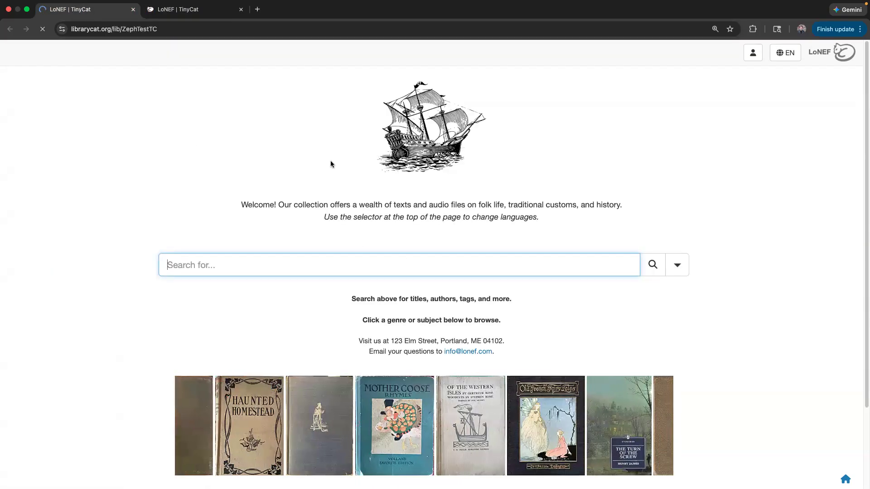
left_click_drag(290, 187, 585, 194)
left_click(586, 194)
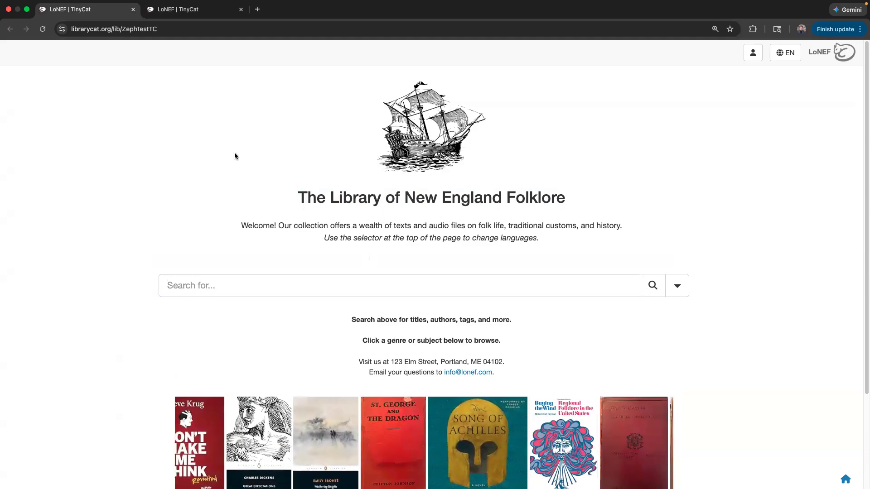
- Enlarge the welcome message box in the Home page settings, then return to the public page
left_click(191, 9)
scroll(225, 285, "down", 2)
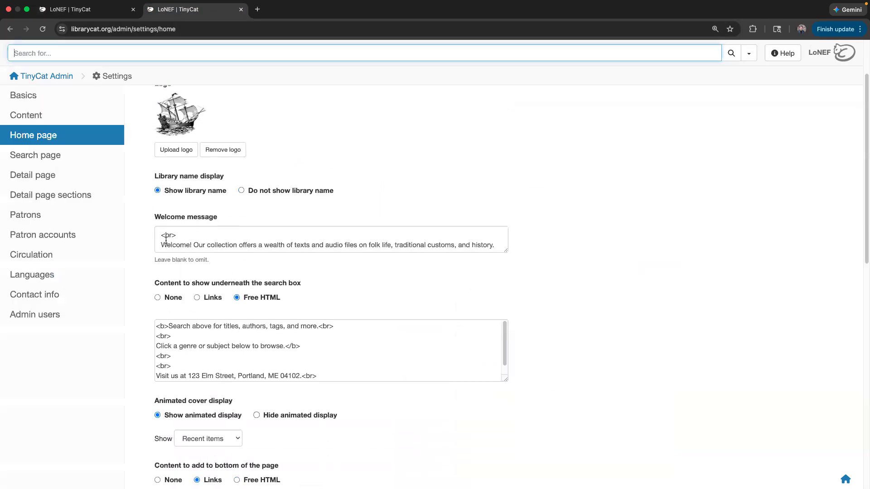
left_click_drag(505, 252, 506, 269)
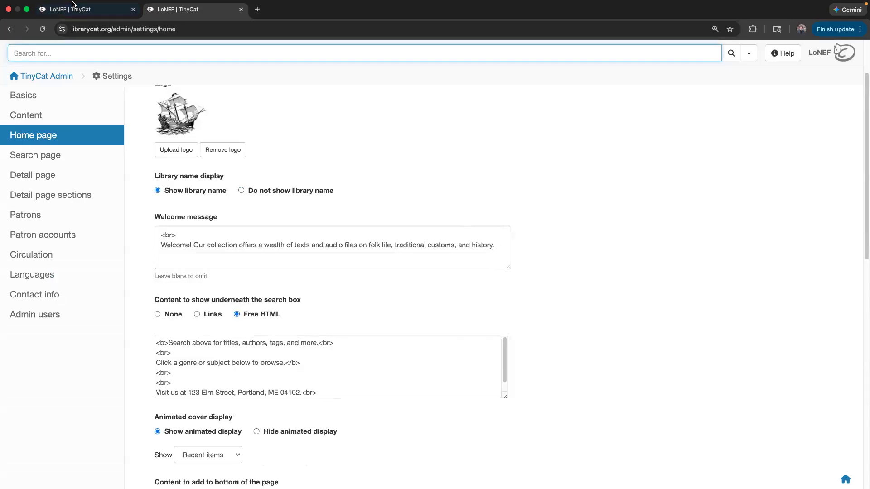
left_click(74, 8)
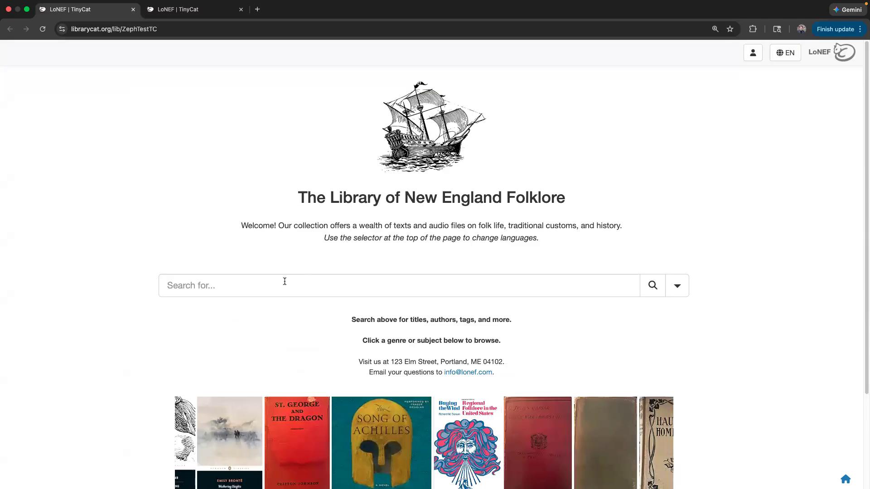
left_click(195, 9)
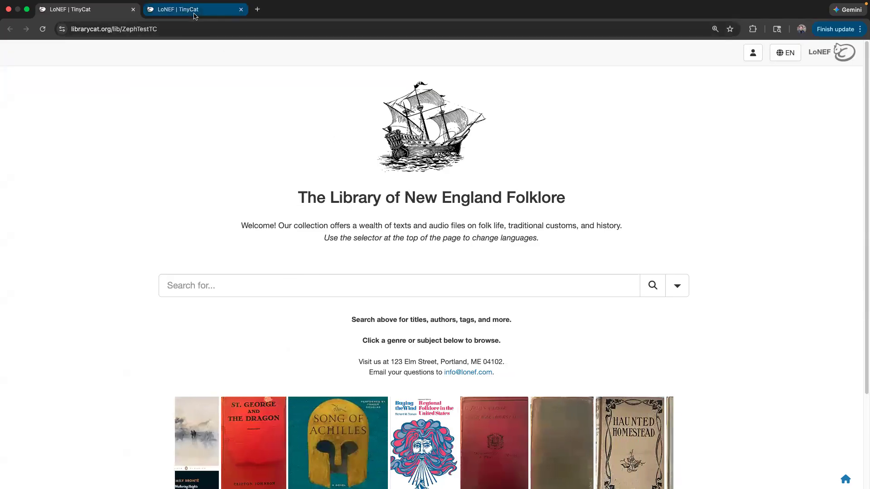
scroll(254, 345, "down", 5)
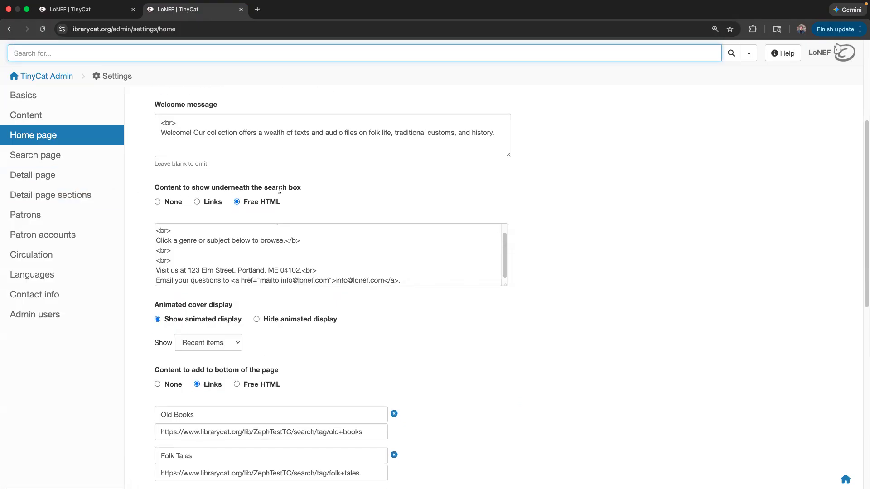
left_click_drag(152, 190, 209, 184)
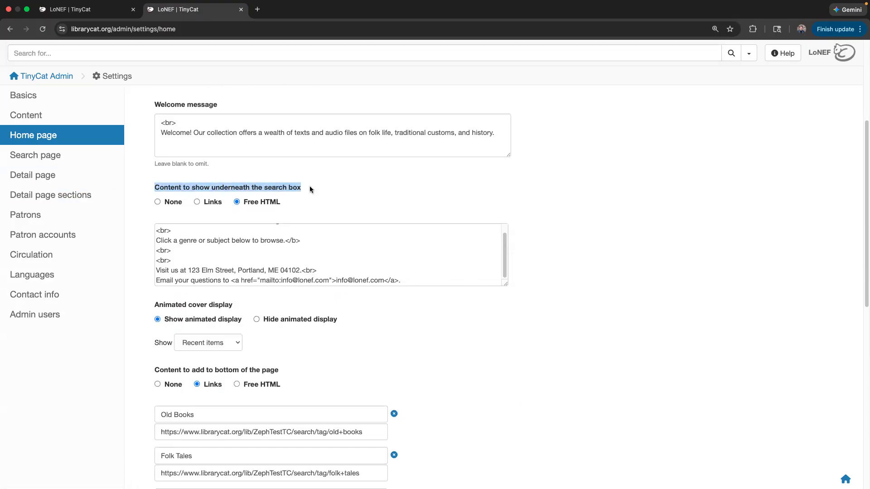
left_click(108, 16)
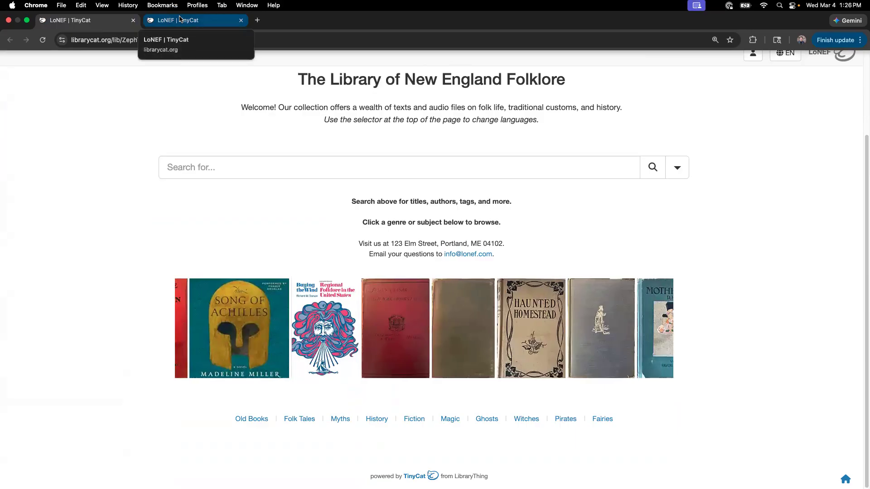
left_click(180, 20)
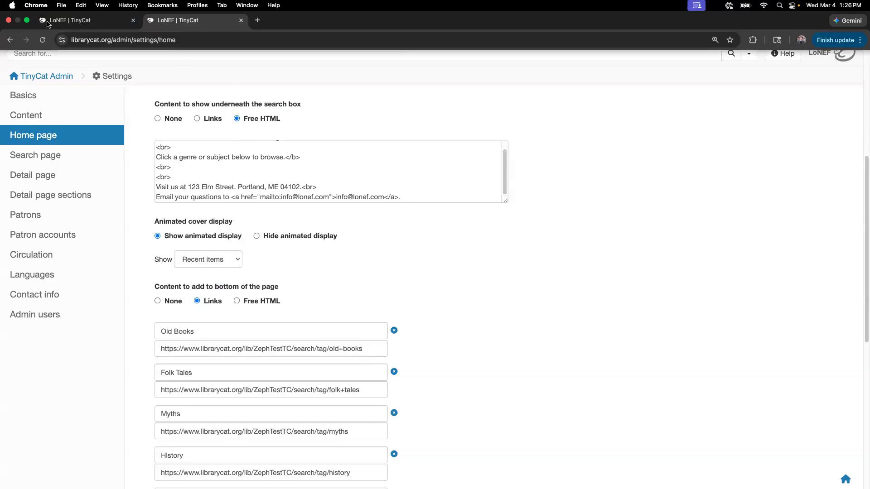
left_click(73, 20)
left_click_drag(355, 200, 504, 254)
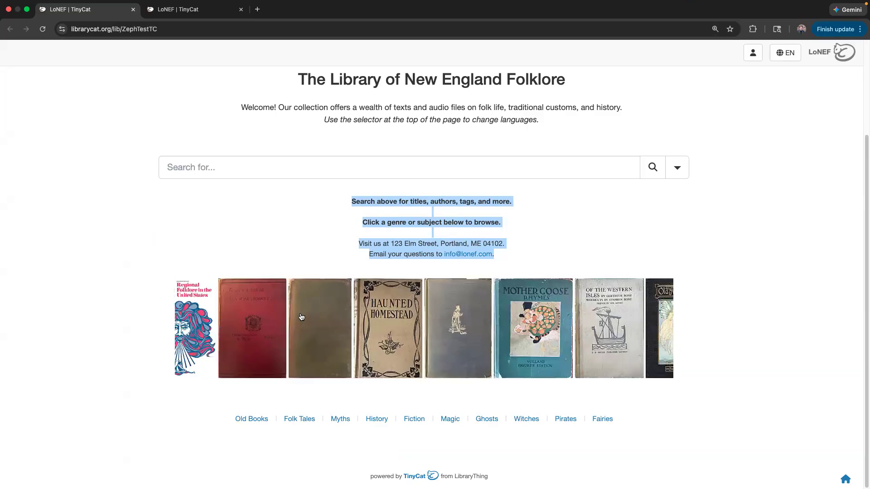
- After trying Free HTML, set the content under the search box to Links for the Display link
left_click(206, 412)
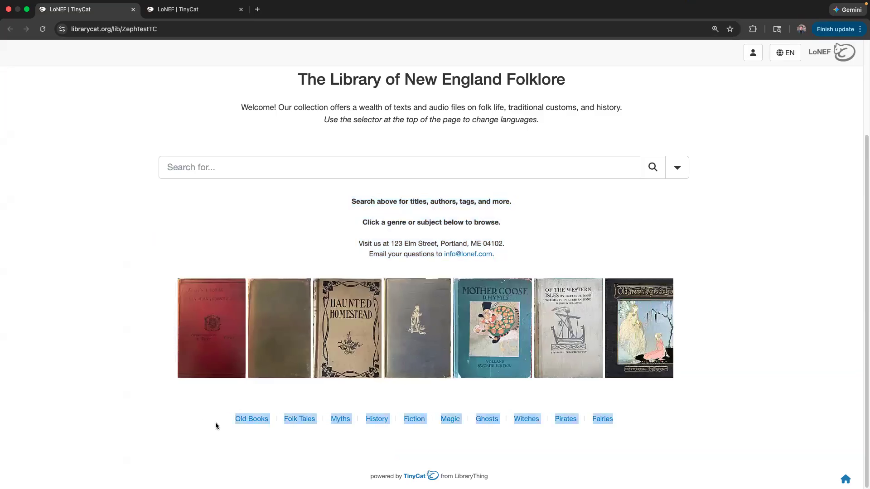
left_click(299, 170)
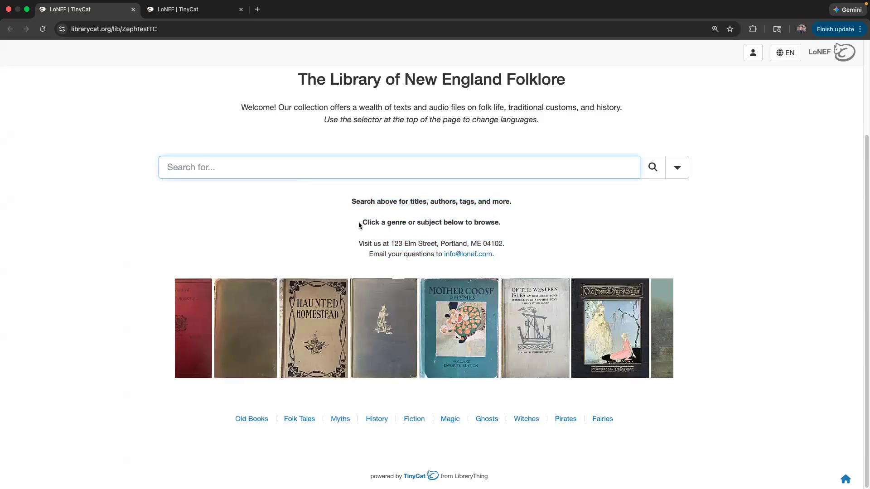
left_click(202, 20)
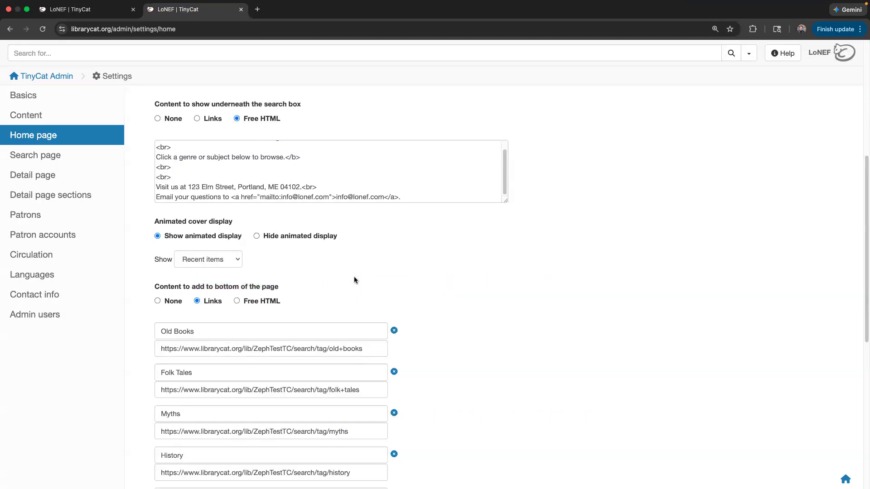
scroll(325, 257, "up", 5)
scroll(325, 258, "down", 4)
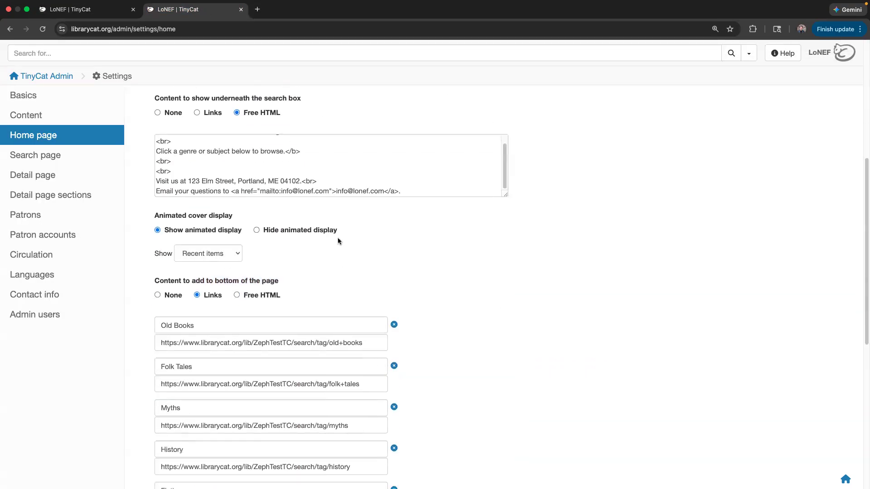
scroll(338, 237, "up", 2)
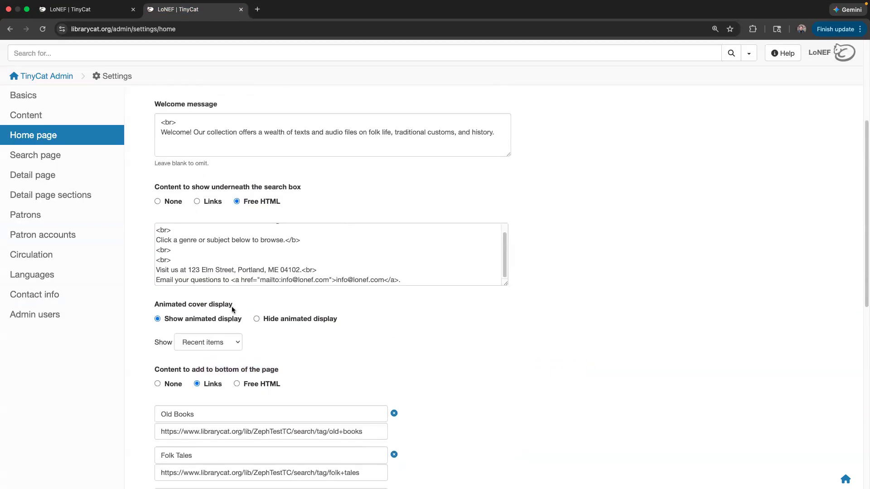
left_click(212, 201)
left_click(259, 202)
left_click(216, 204)
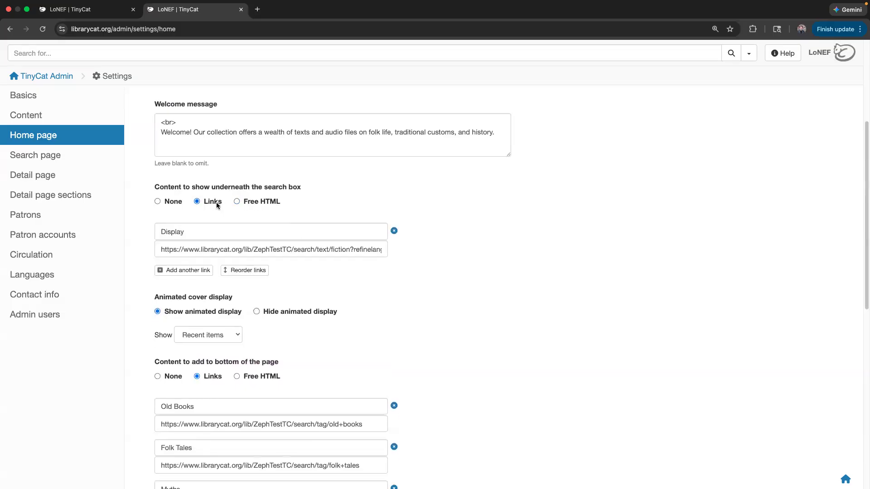
left_click(248, 204)
left_click(215, 203)
left_click(249, 203)
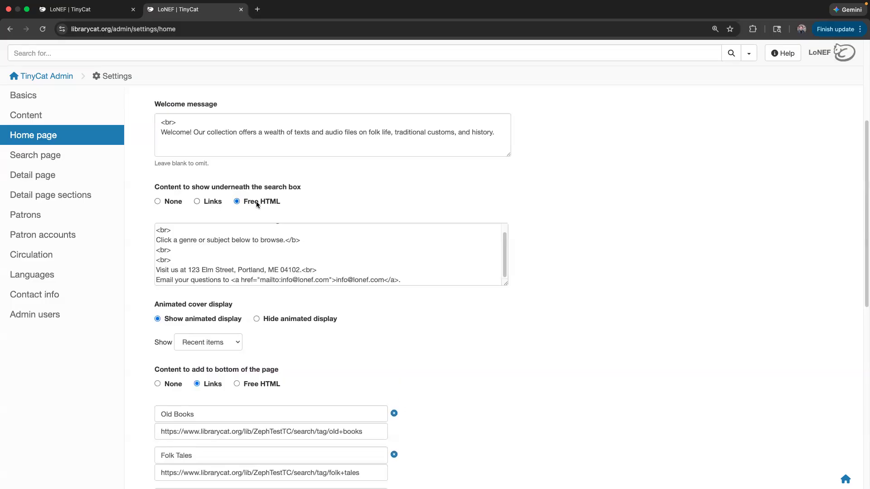
left_click(213, 202)
left_click(258, 202)
left_click(215, 203)
left_click(253, 202)
left_click(214, 202)
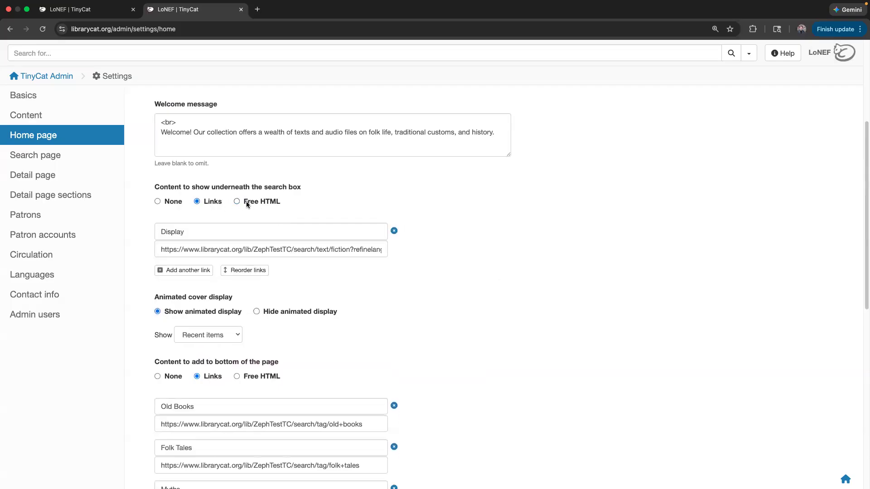
left_click(253, 203)
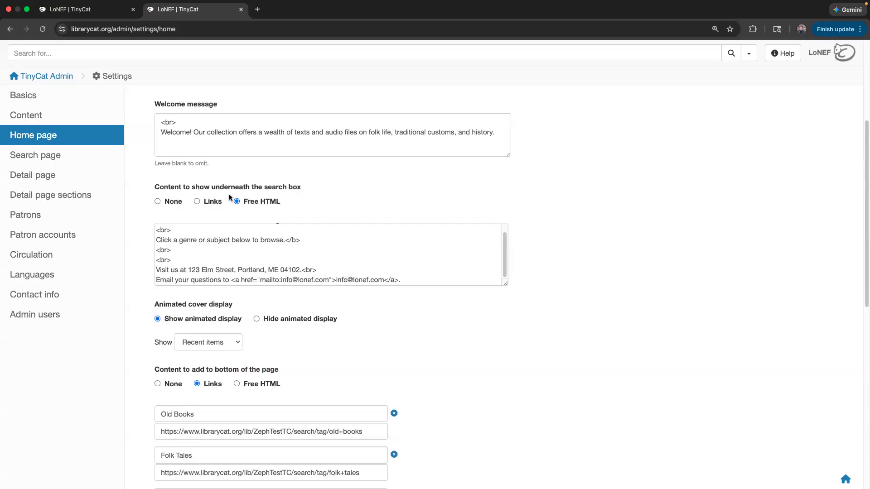
left_click(215, 202)
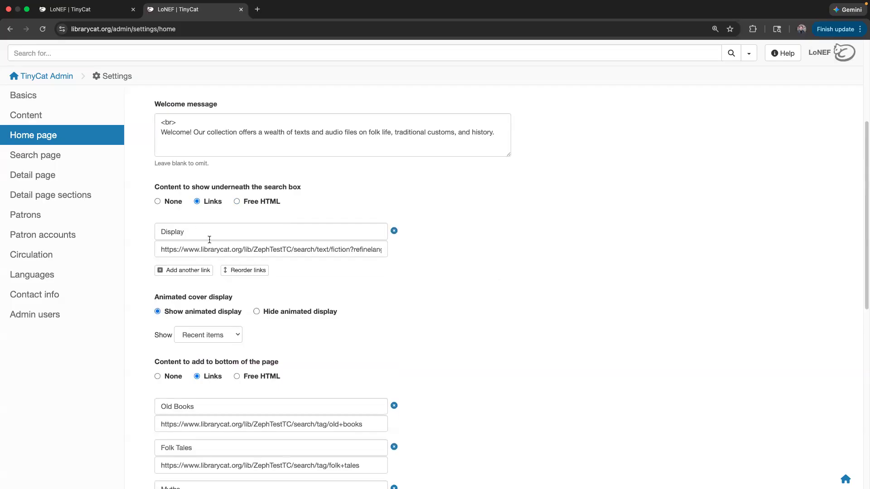
- Set the content at the bottom of the page to Free HTML
left_click(112, 10)
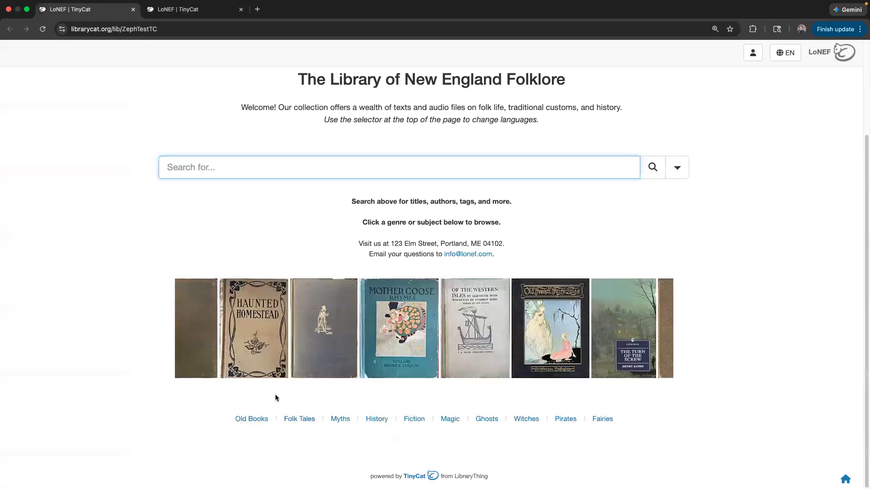
left_click(162, 19)
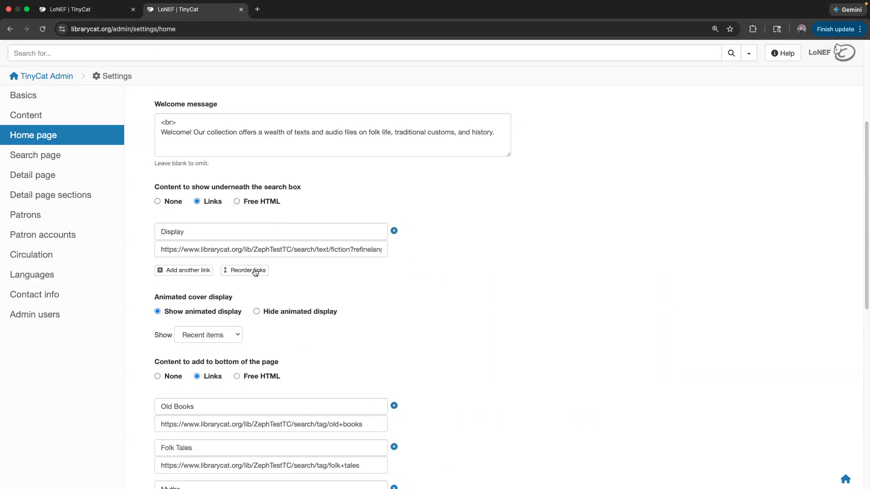
scroll(307, 348, "down", 1)
left_click(253, 334)
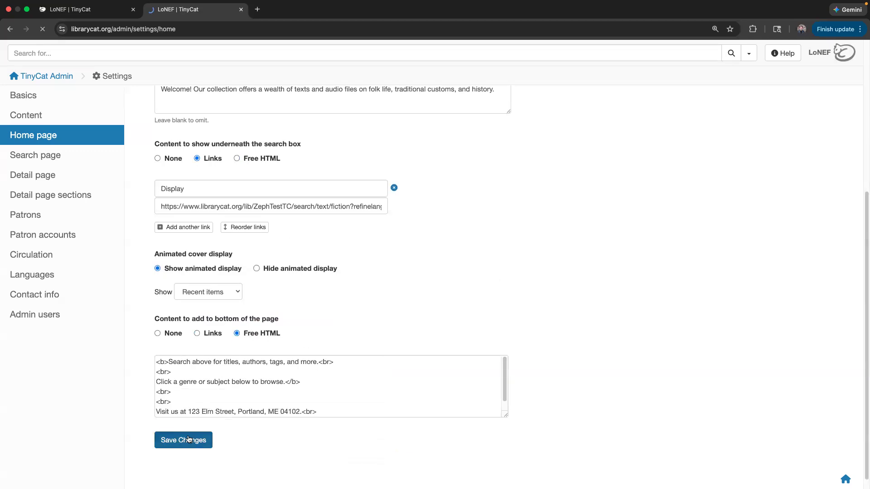
- Save the settings and reload the public page, which shows the Display link under the search box
scroll(194, 280, "down", 5)
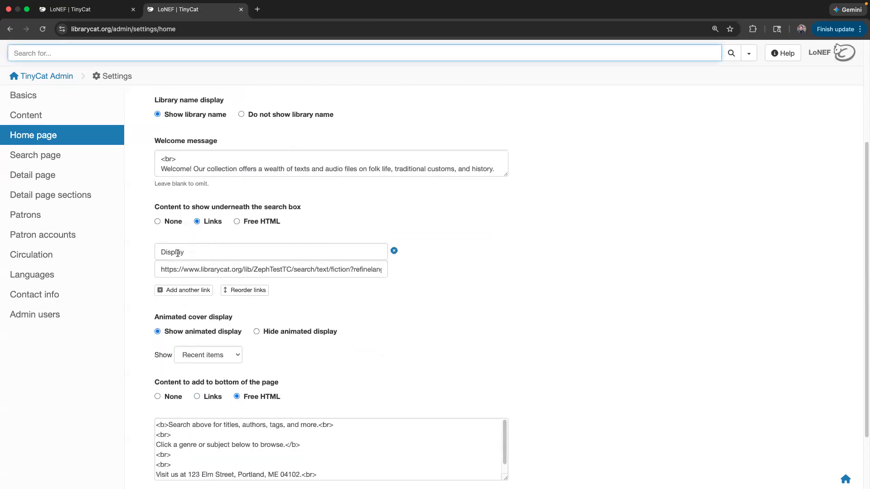
scroll(178, 253, "down", 3)
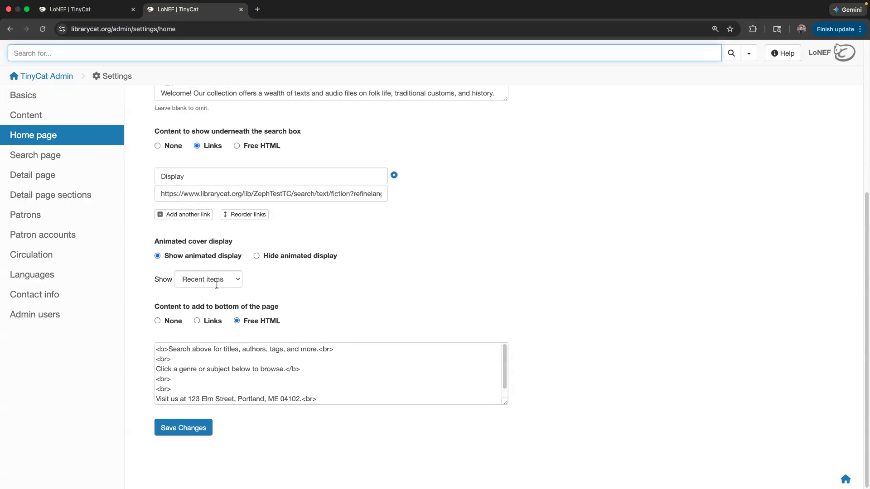
left_click(86, 9)
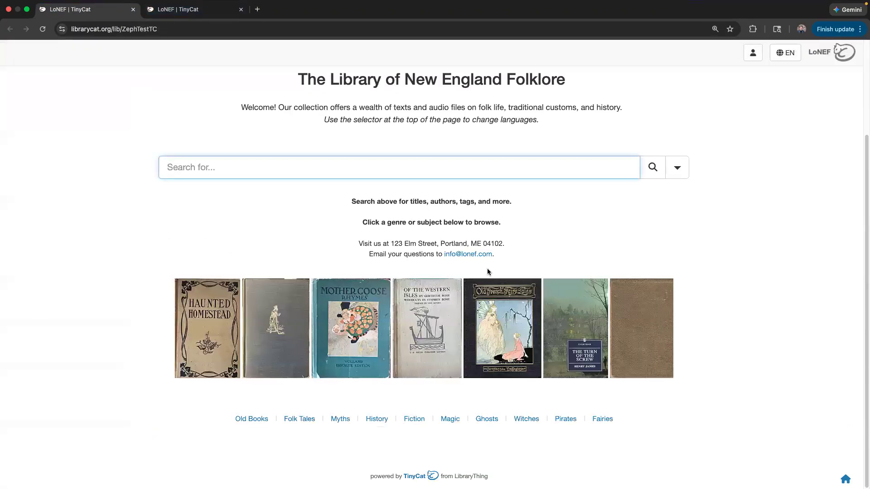
key("super+r")
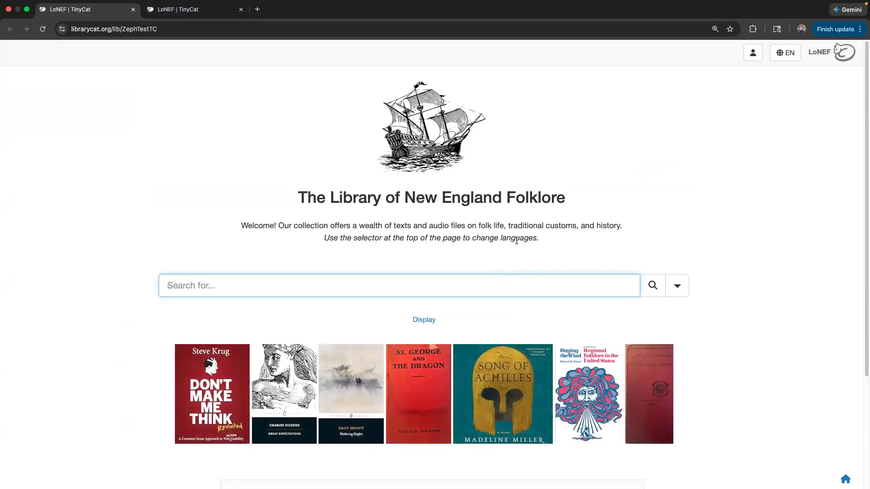
scroll(425, 316, "down", 3)
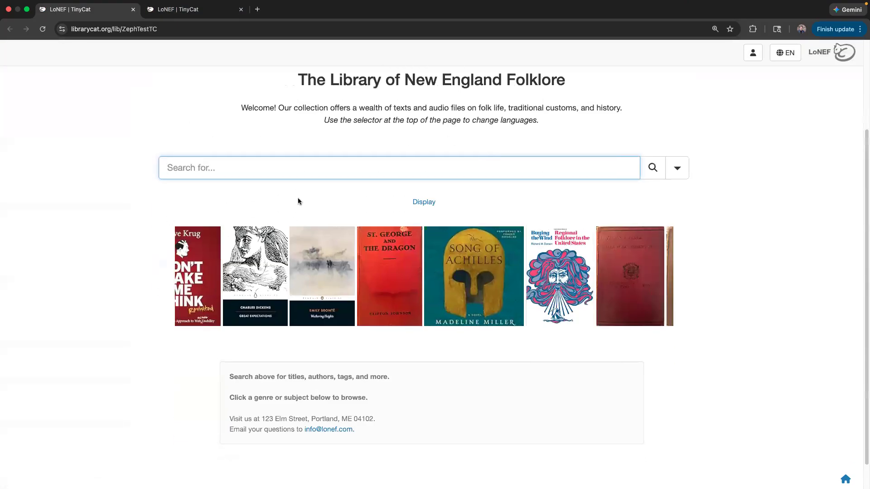
scroll(648, 222, "down", 2)
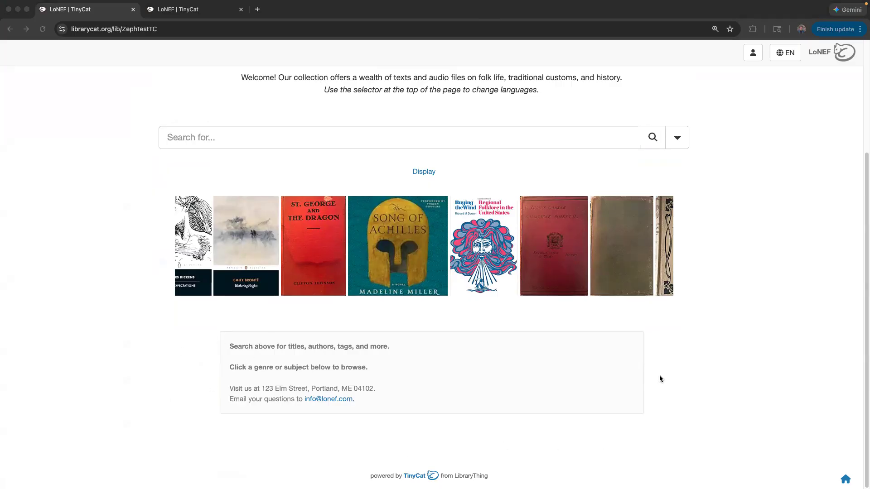
left_click(224, 344)
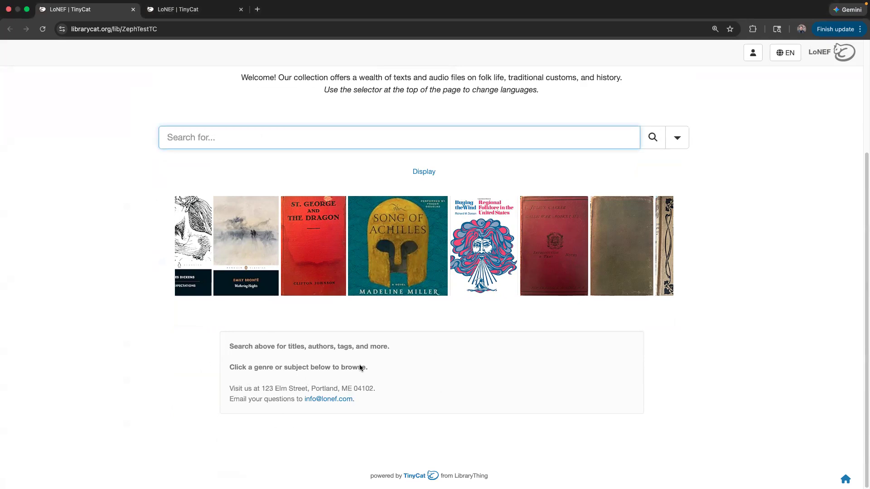
scroll(224, 330, "up", 5)
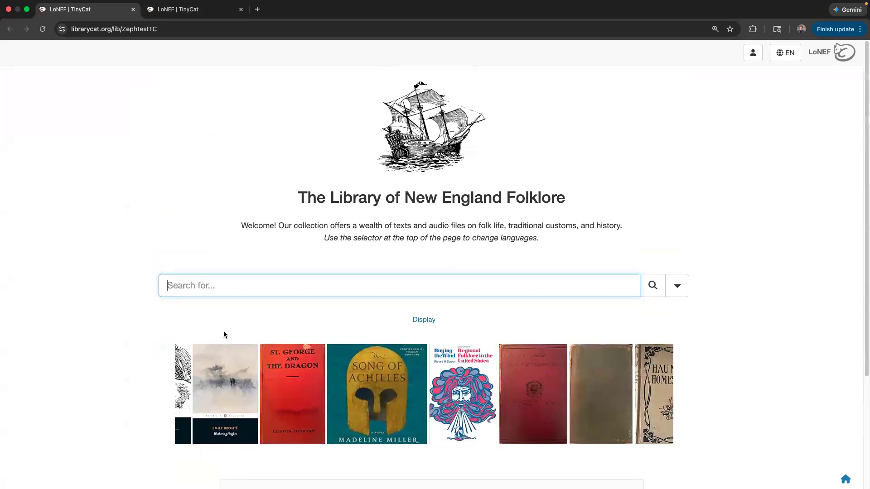
scroll(228, 419, "down", 3)
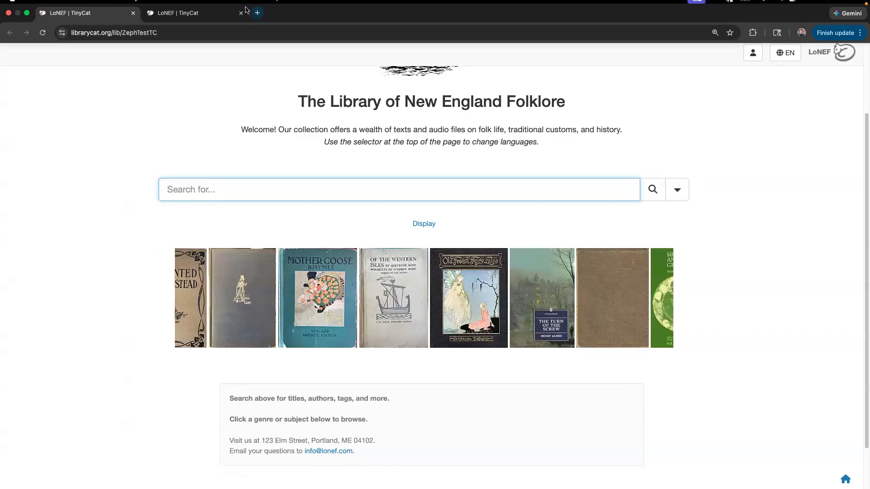
- Set the page bottom to Links and the under-search area to Free HTML, save, and return to the public page
left_click(209, 19)
left_click(213, 318)
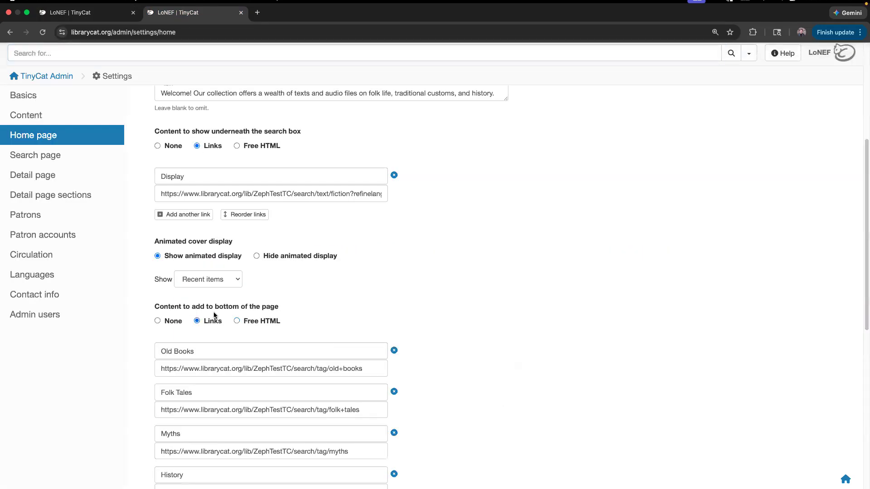
left_click(257, 146)
scroll(270, 369, "down", 8)
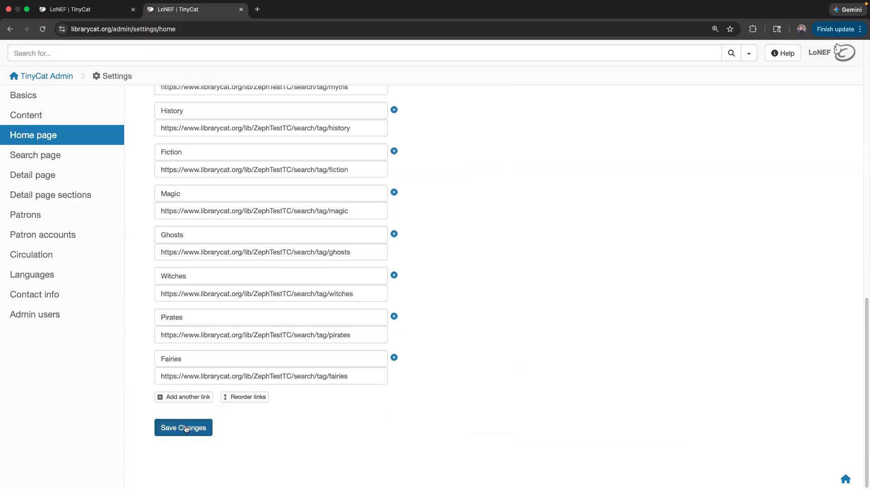
left_click(186, 428)
left_click(63, 9)
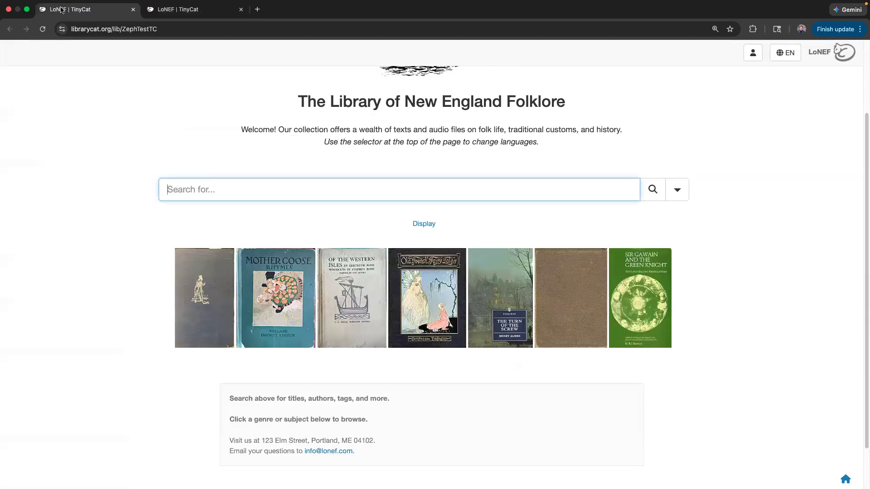
- Reload the public home page and review the info text and the row of genre links
key("super+r")
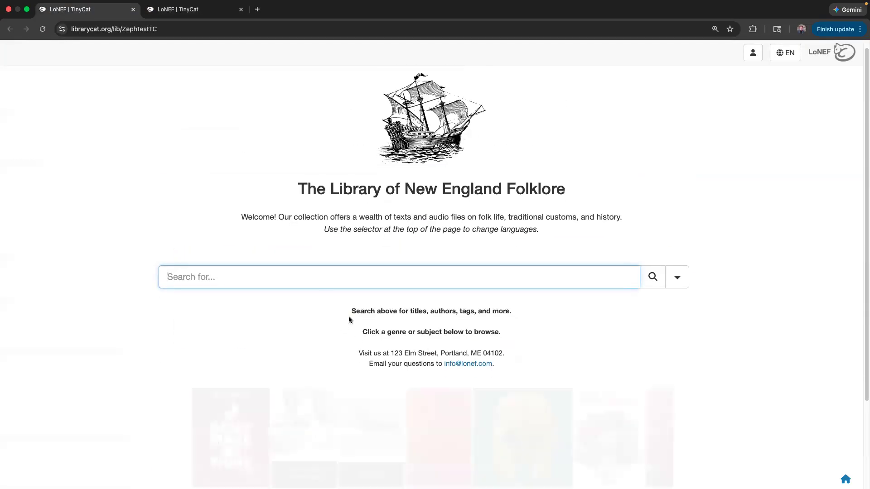
scroll(346, 295, "down", 3)
left_click_drag(327, 200, 513, 254)
left_click(511, 258)
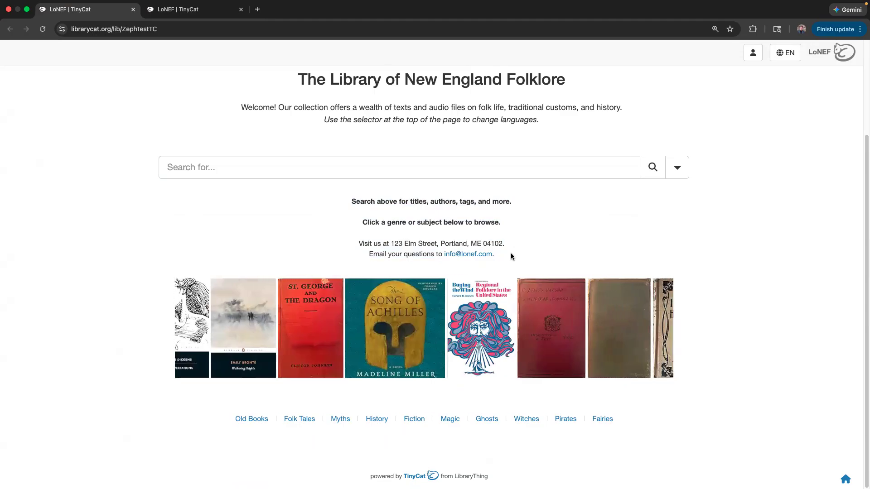
left_click_drag(508, 256, 350, 198)
left_click(318, 240)
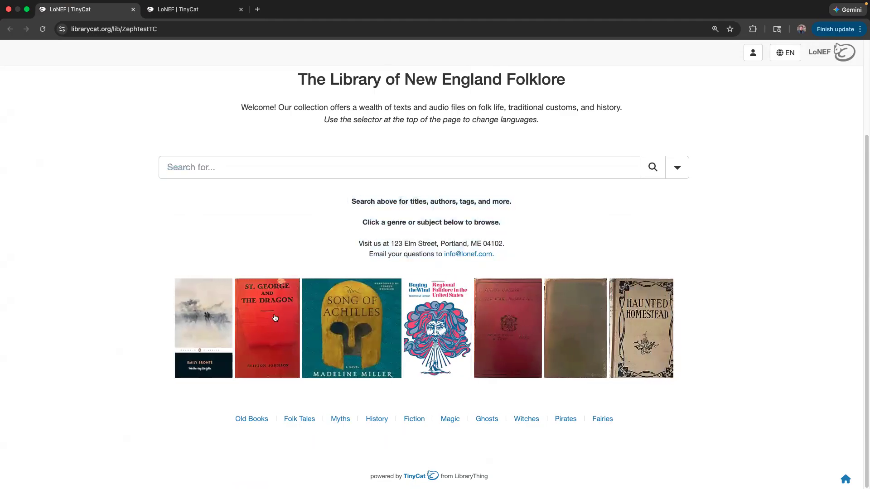
left_click_drag(613, 420, 225, 417)
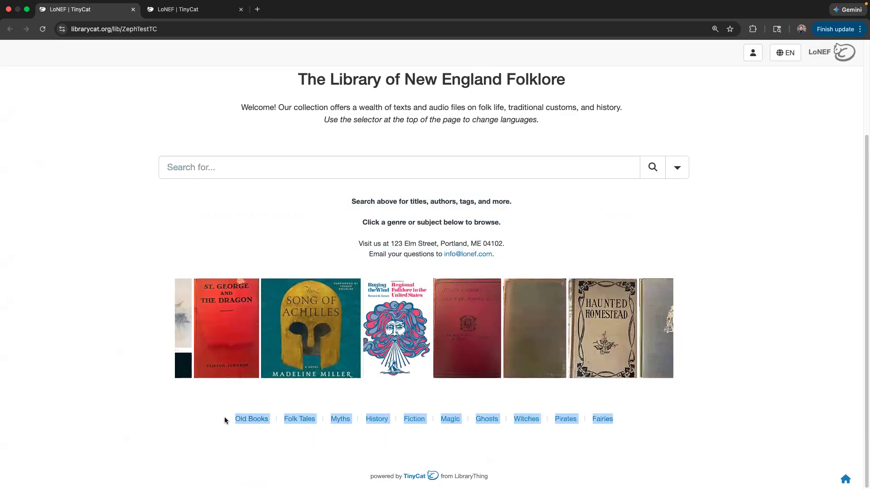
left_click(200, 197)
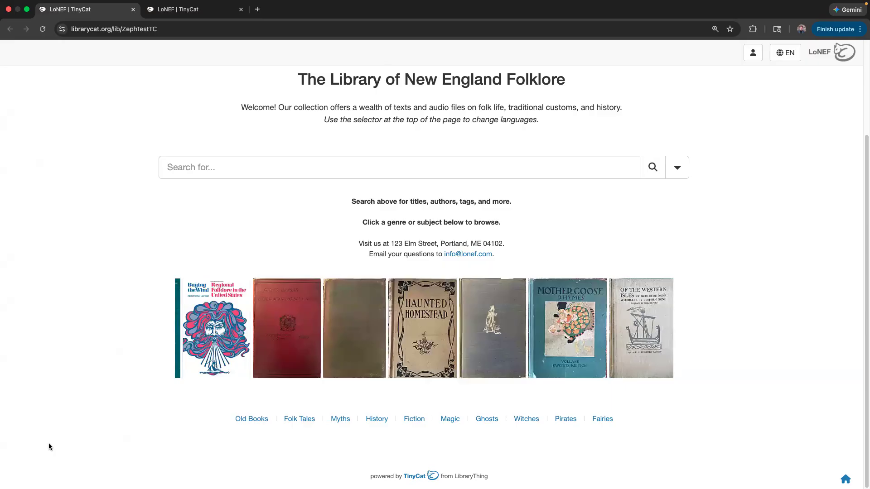
- Review the bold search tips, genre prompt, address and email lines beneath the search box
left_click_drag(362, 220, 495, 254)
left_click(351, 214)
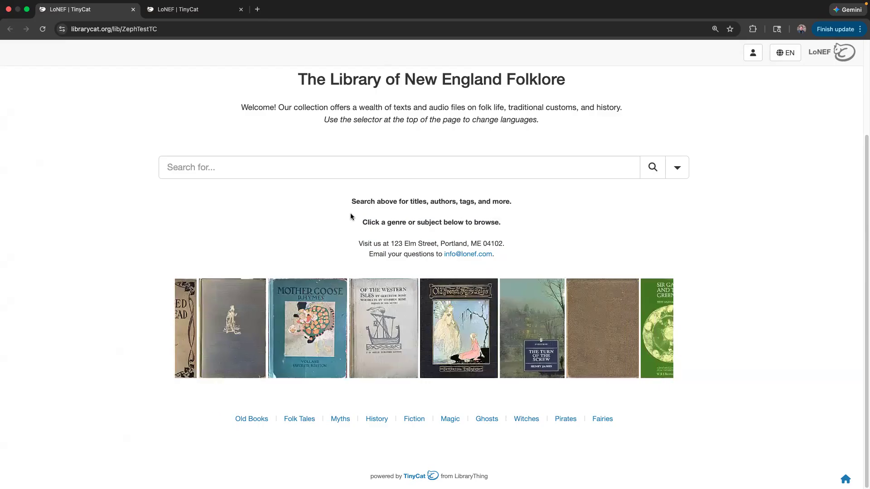
left_click_drag(376, 208, 513, 230)
left_click(513, 229)
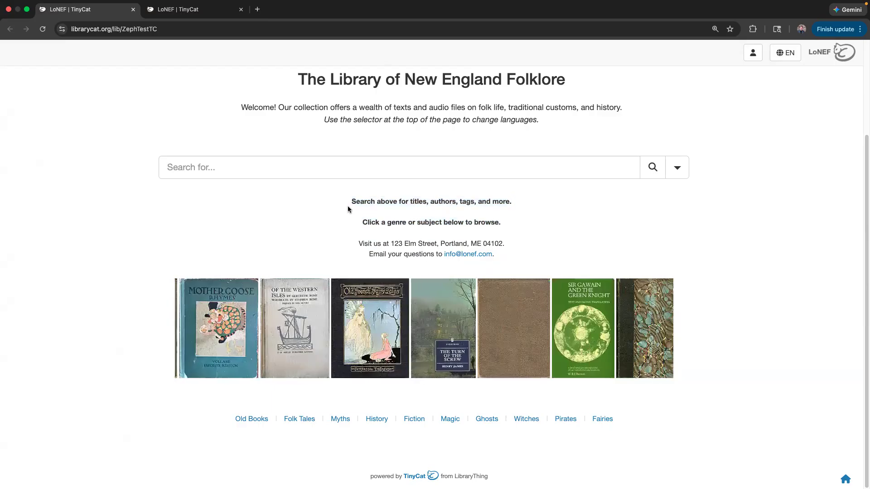
left_click_drag(434, 211, 519, 231)
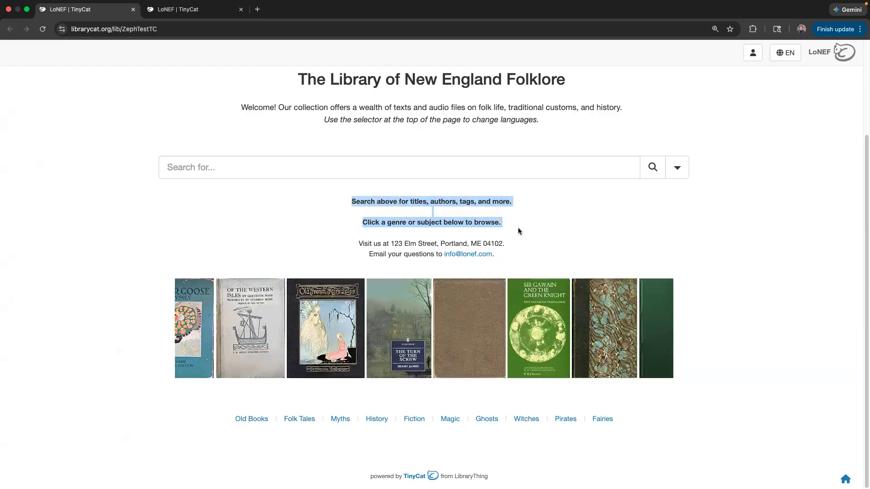
left_click_drag(359, 244, 520, 255)
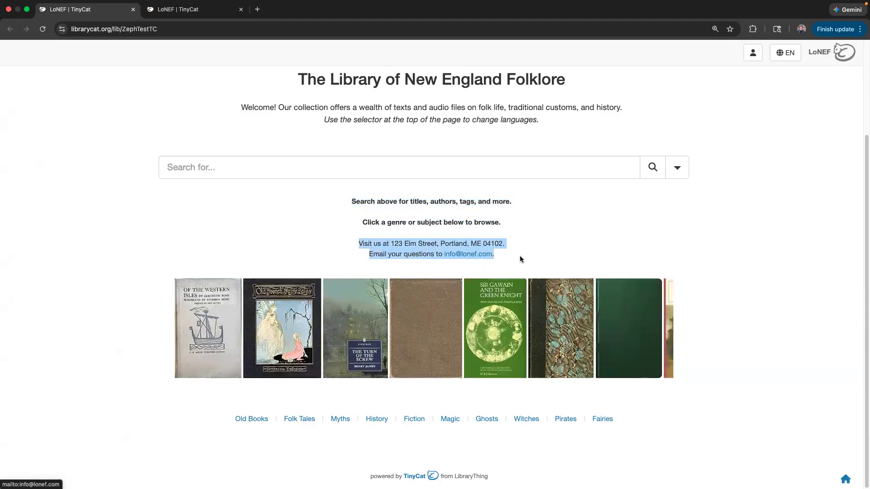
left_click(262, 216)
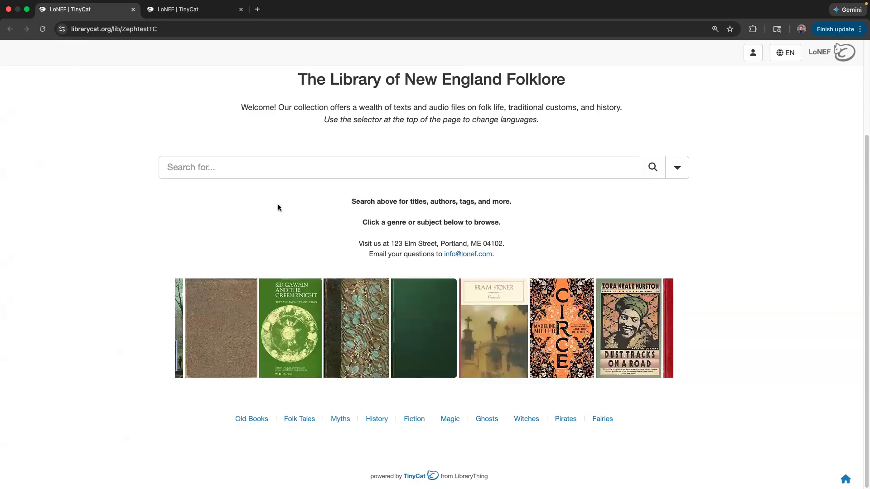
scroll(271, 136, "up", 2)
scroll(269, 110, "up", 2)
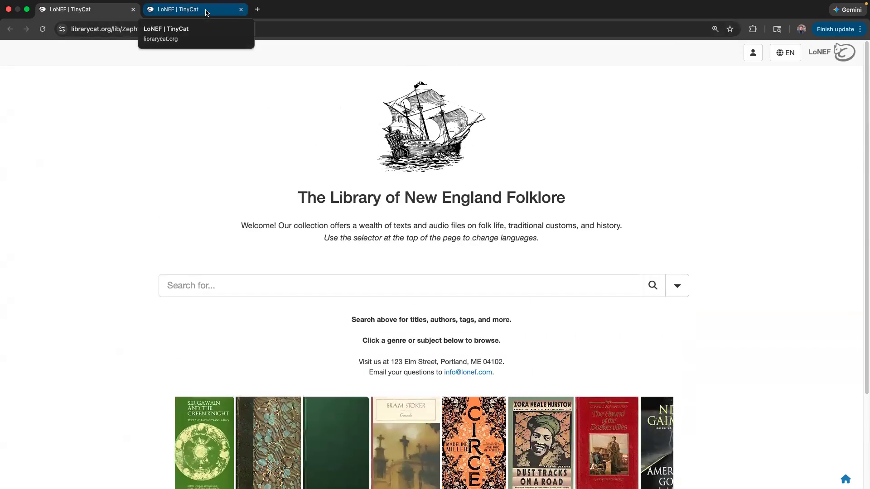
- In the admin Home page settings, set the content under the search box back to Links
left_click(206, 13)
scroll(342, 263, "down", 6)
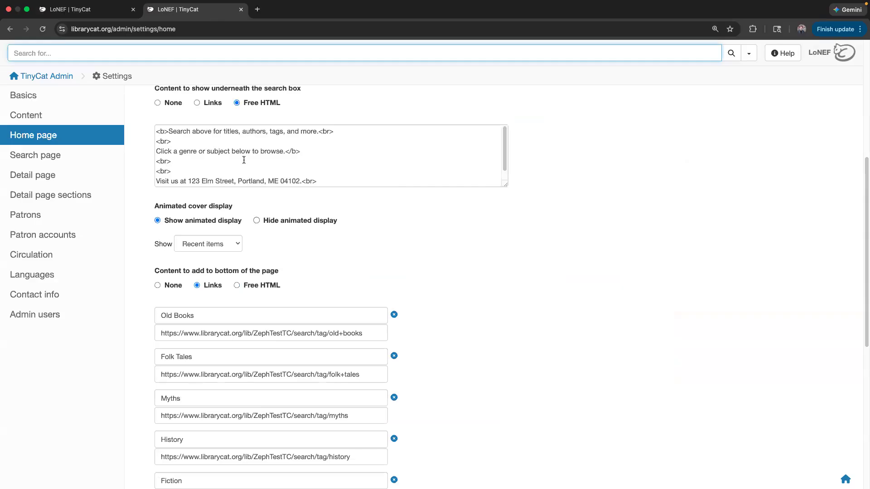
scroll(246, 198, "up", 1)
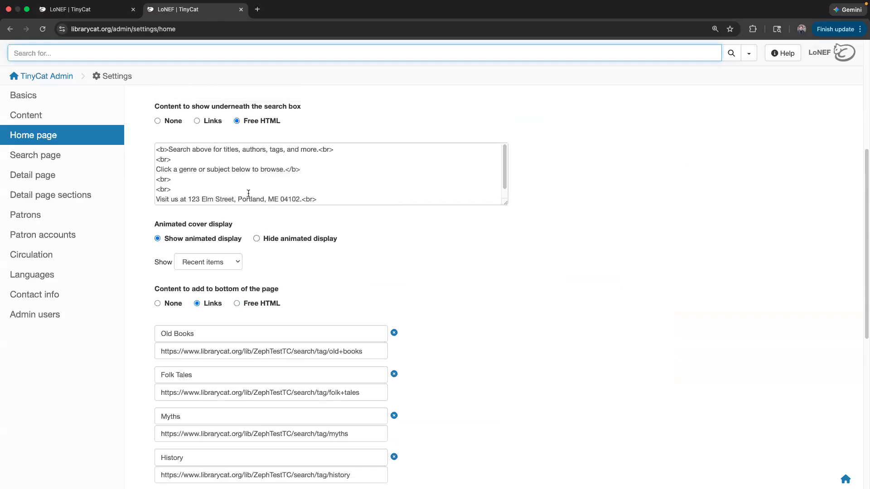
left_click(213, 121)
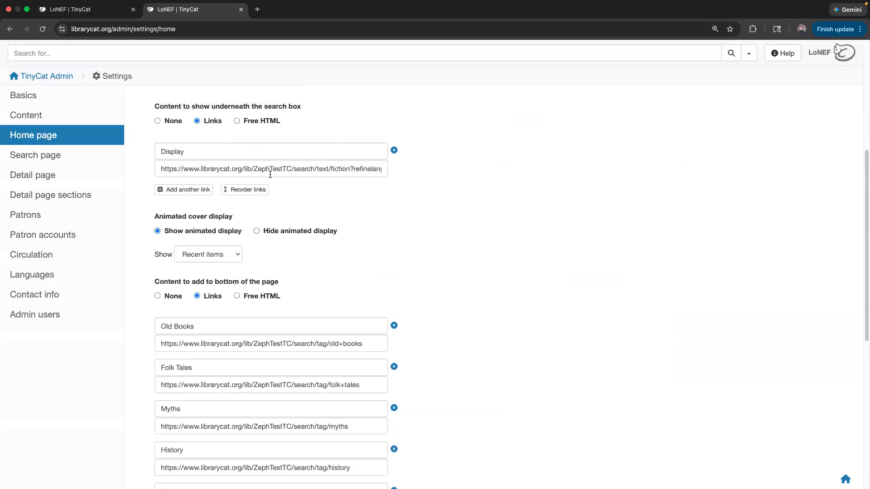
scroll(270, 174, "up", 5)
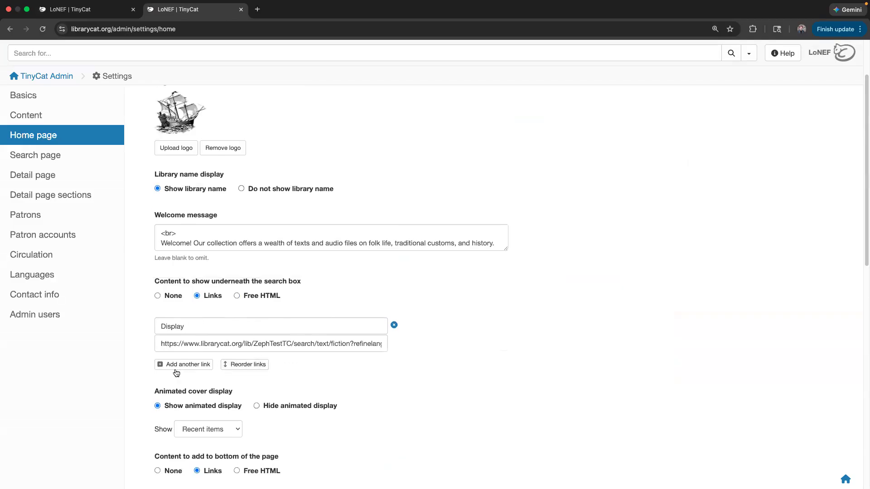
left_click(255, 296)
left_click(208, 297)
scroll(231, 432, "down", 5)
scroll(246, 312, "up", 5)
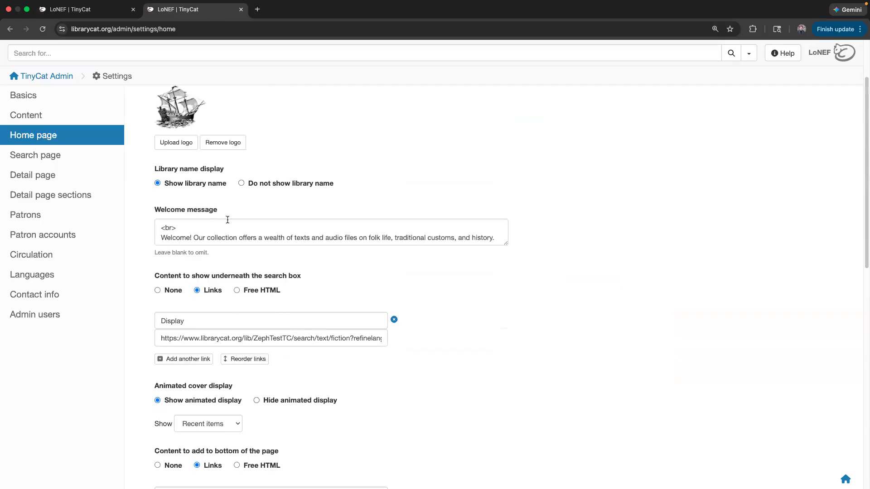
- Add another under-search link with the wording 'Example', leaving its URL empty
left_click(177, 359)
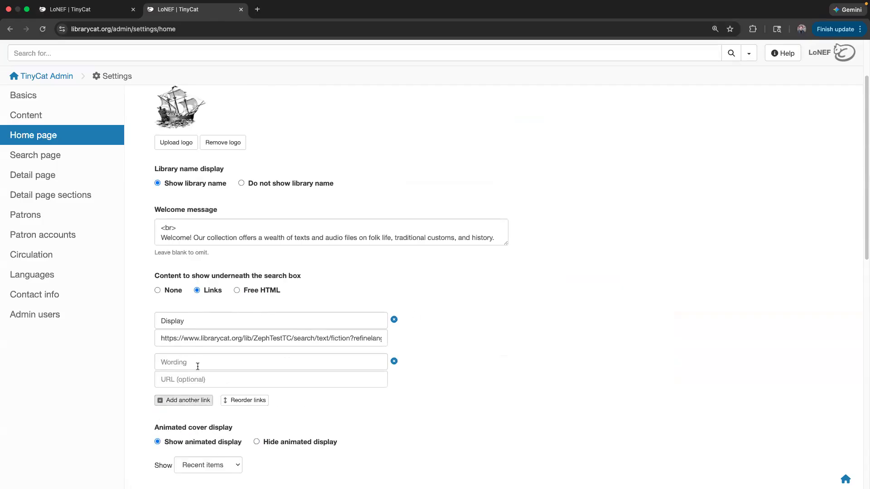
left_click(199, 365)
left_click(277, 349)
scroll(276, 350, "down", 1)
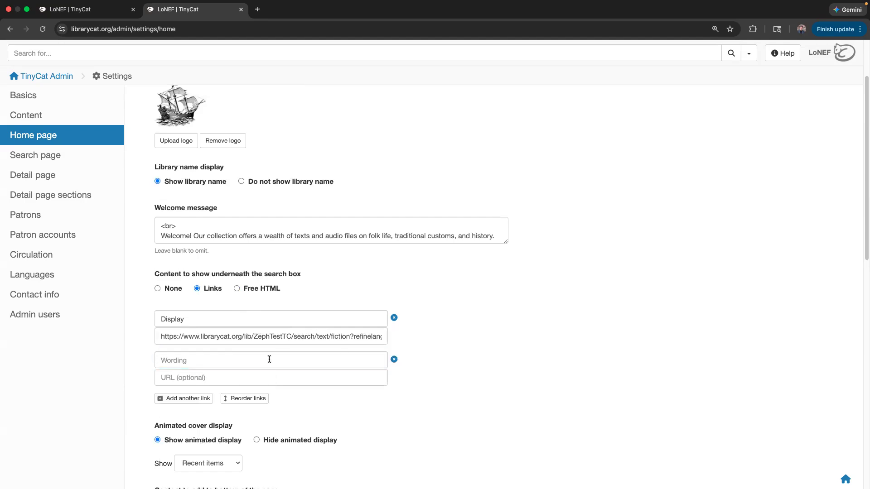
left_click(267, 361)
type("Example")
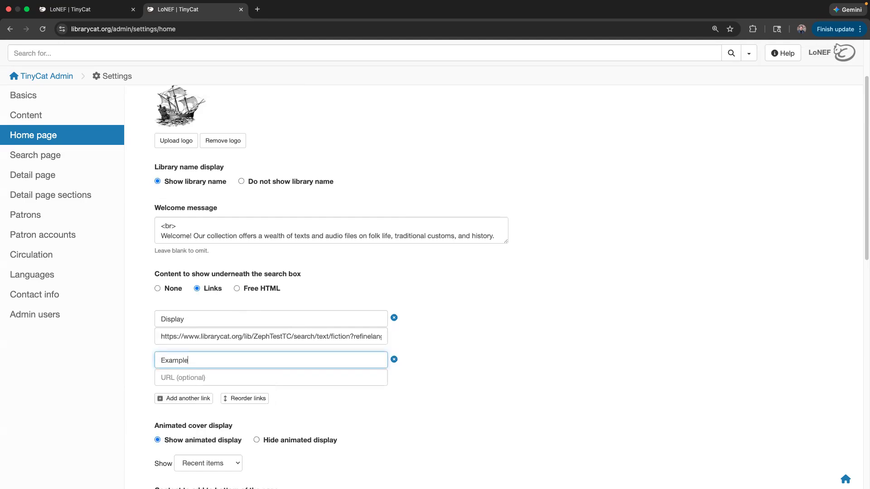
left_click(181, 376)
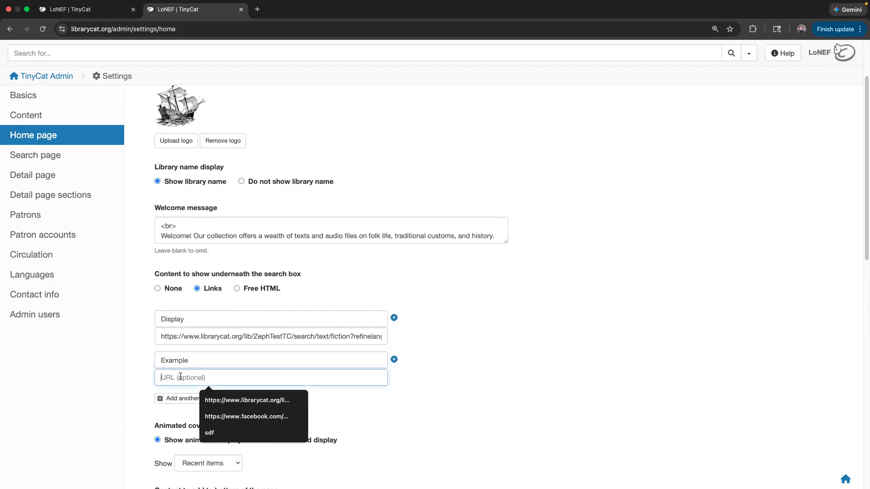
left_click(510, 384)
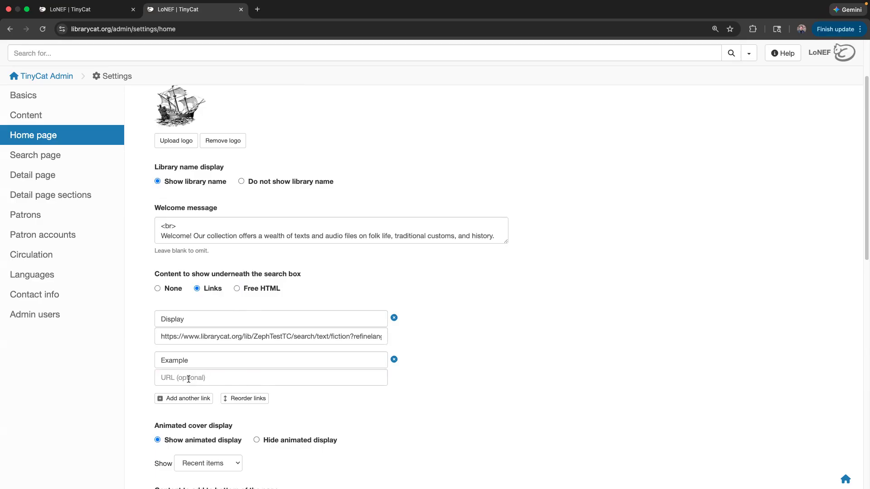
- Compare the public home page with the admin settings, then select the Example link's URL field
key("ctrl+shift+Tab")
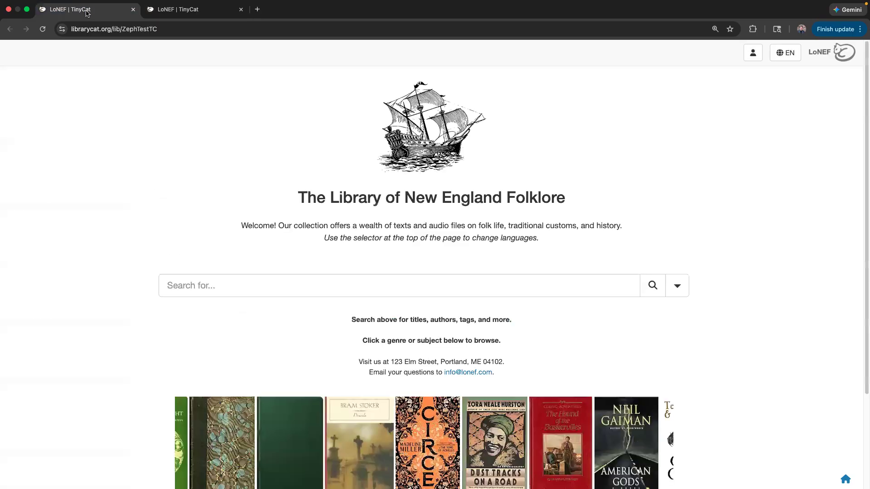
left_click(181, 287)
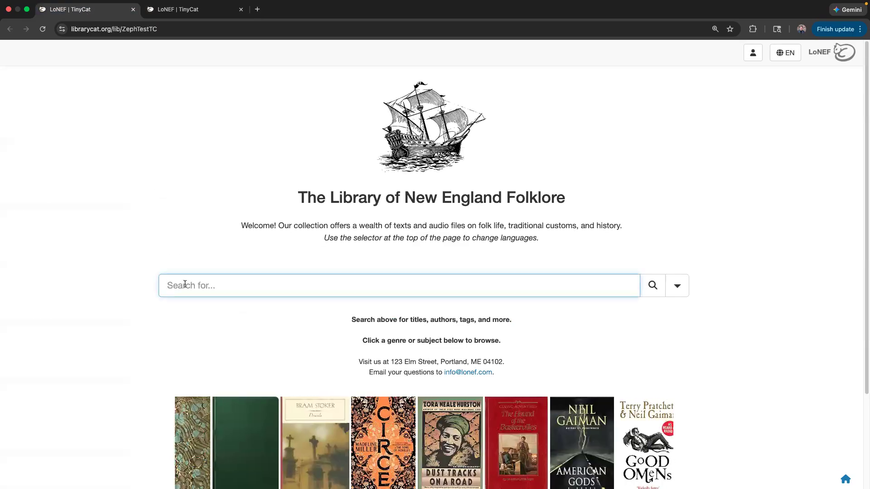
scroll(183, 287, "down", 3)
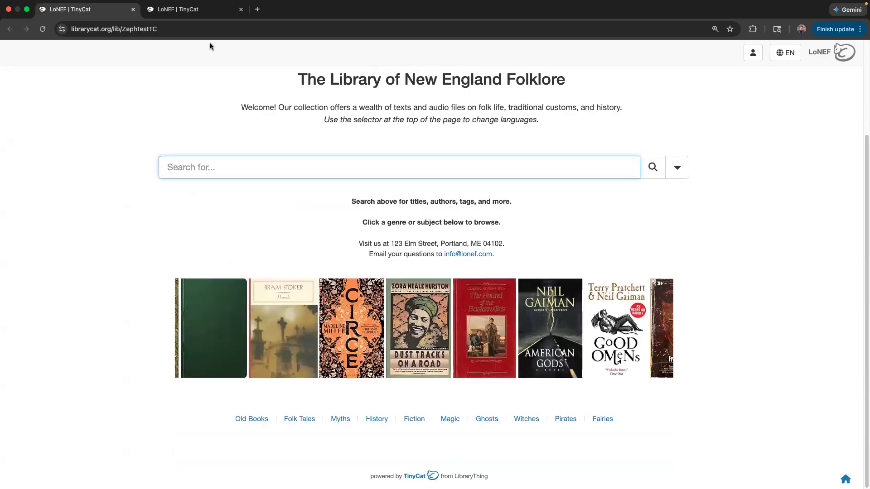
left_click(206, 11)
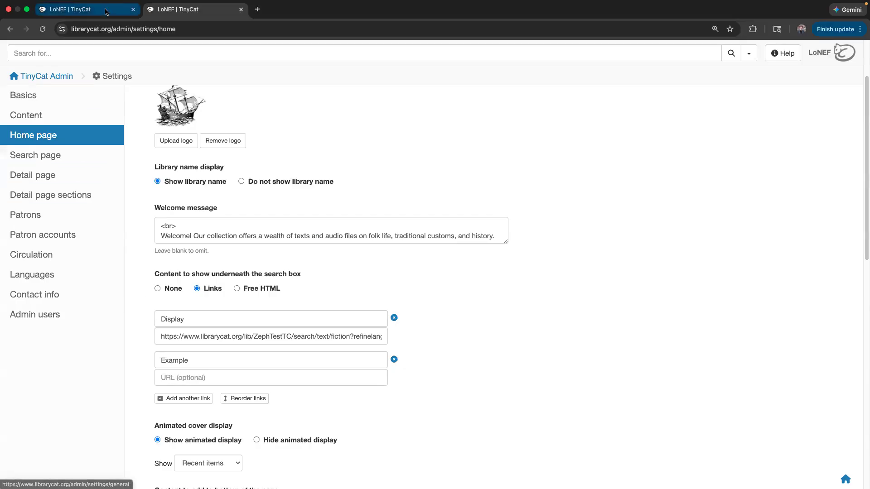
left_click(86, 9)
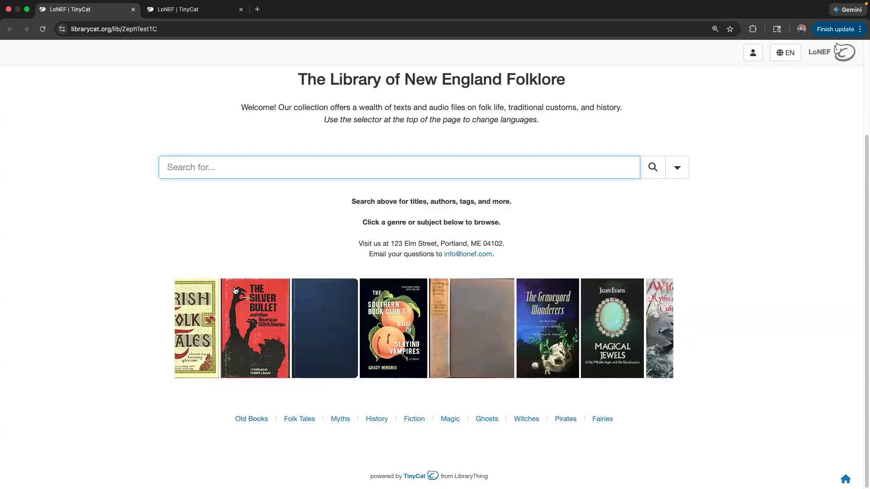
left_click(205, 13)
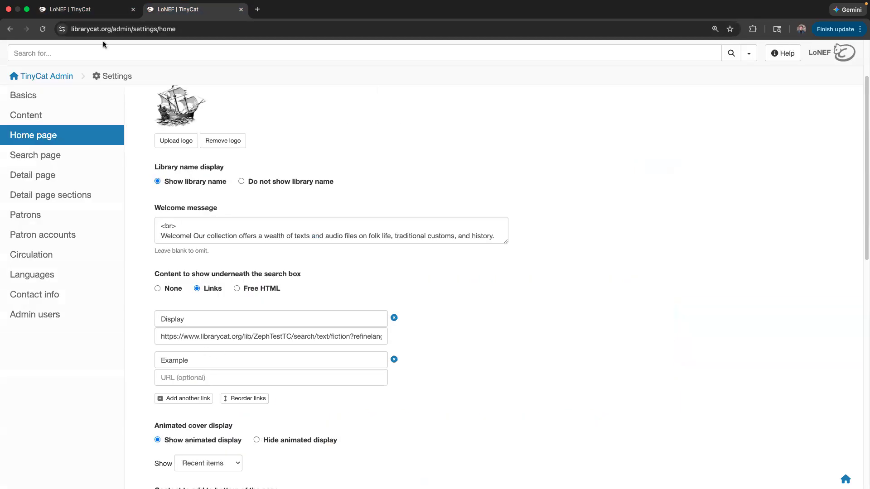
left_click(187, 377)
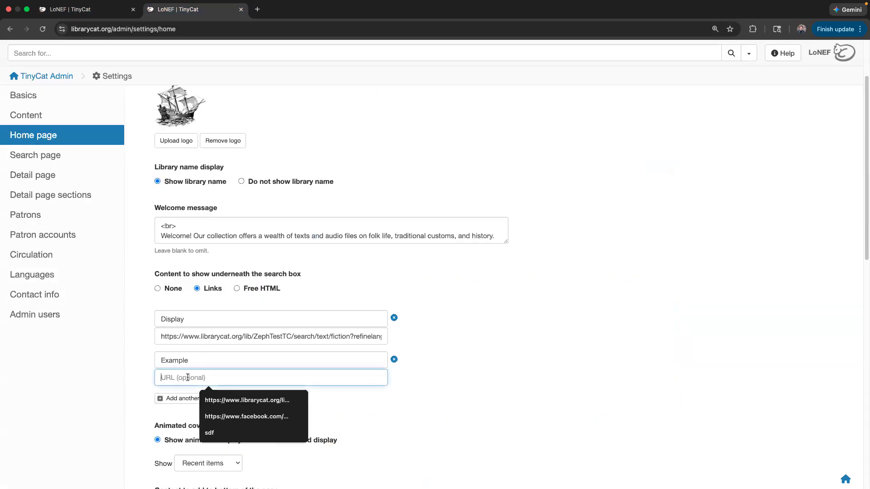
- Search the public library catalogue for 'folktales'
left_click(90, 9)
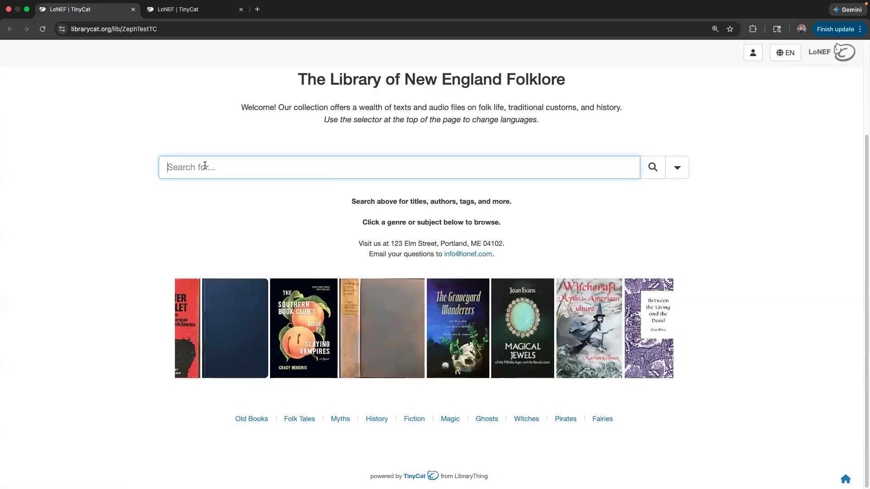
type("folktales")
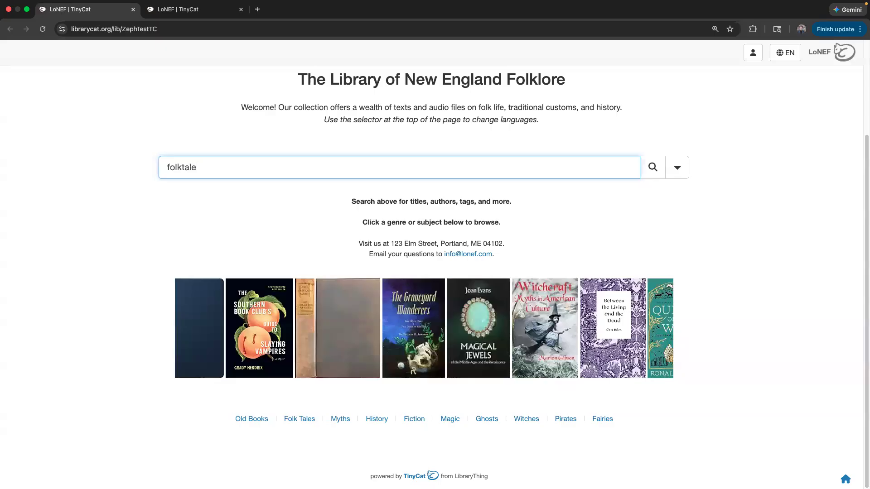
key("Return")
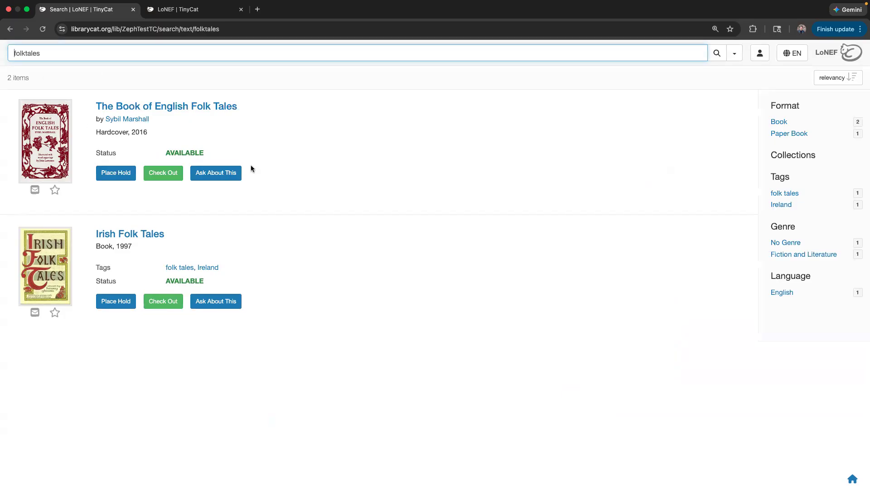
- Open the relevancy Sort dropdown above the two folktales search results
left_click(475, 104)
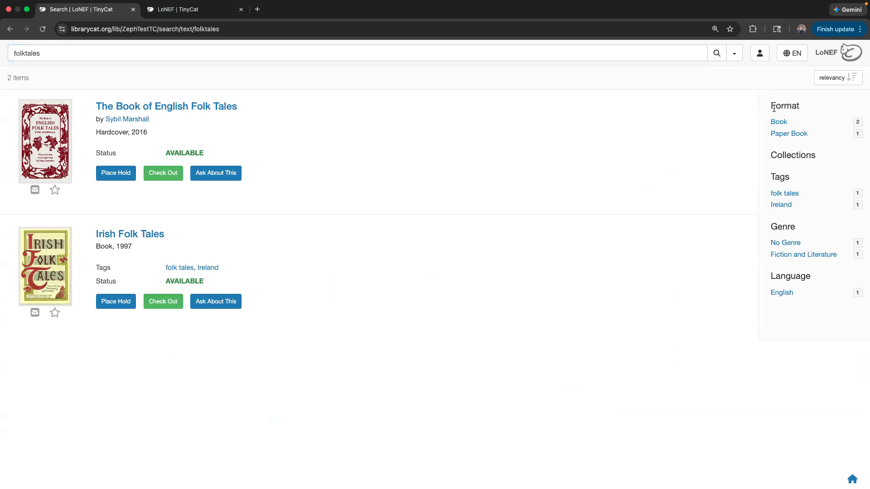
left_click(842, 81)
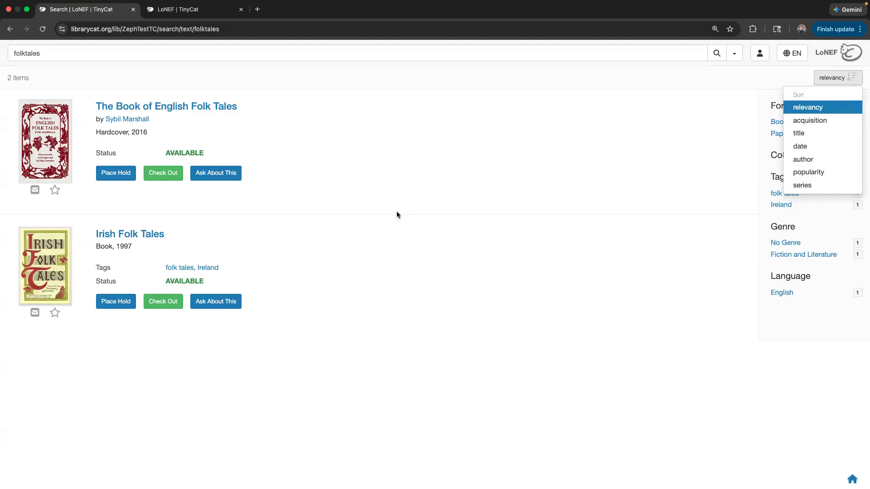
- Sort the folktales results by acquisition, copy that page's URL, and return to the admin settings
left_click(818, 125)
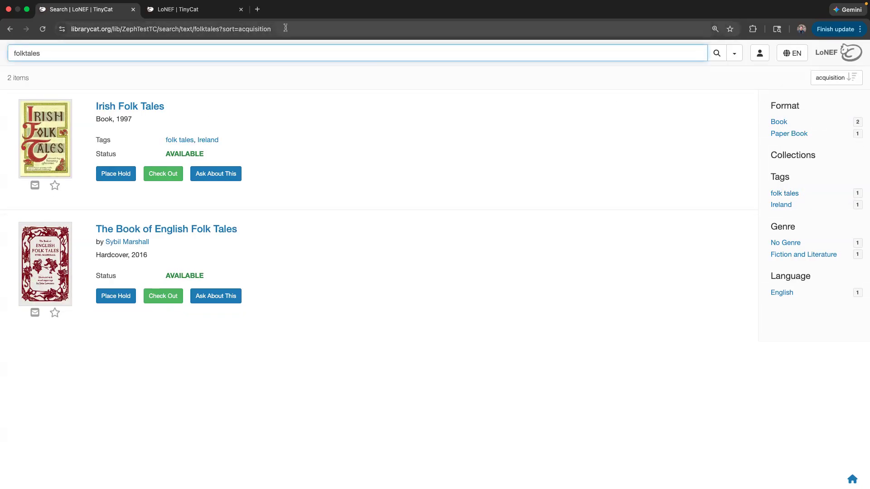
left_click_drag(275, 29, 66, 33)
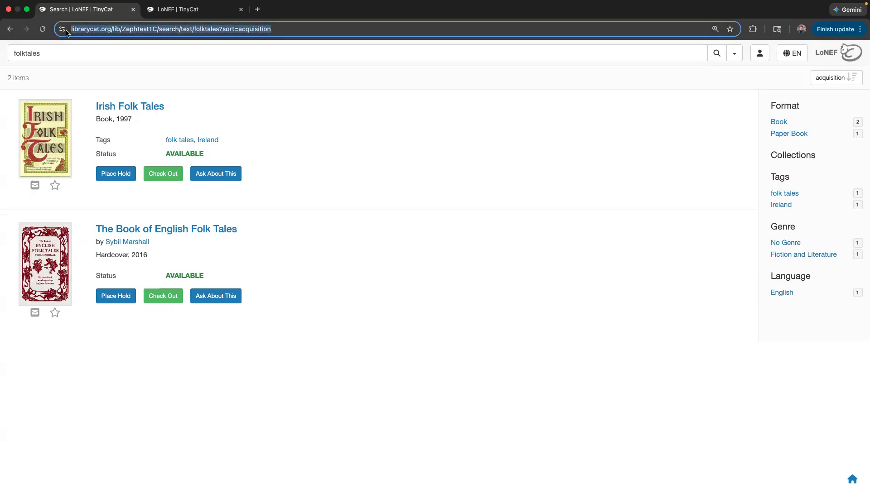
double_click(119, 29)
left_click(119, 30)
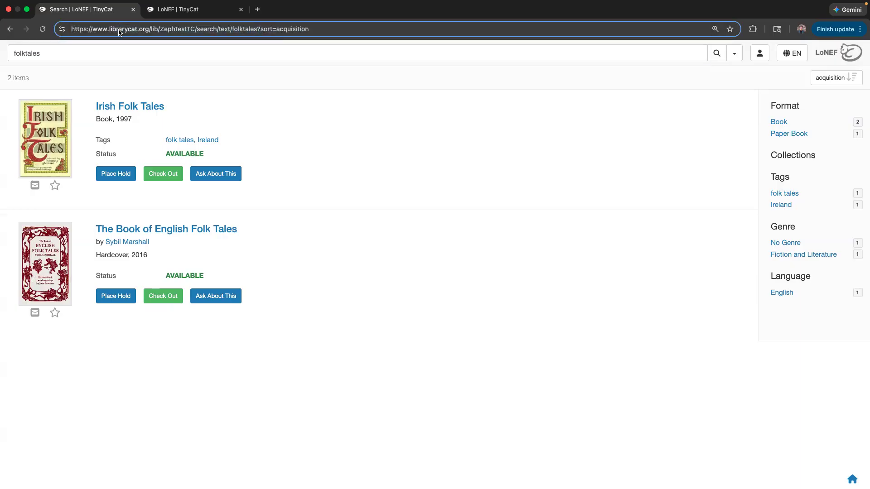
left_click_drag(309, 30, 67, 32)
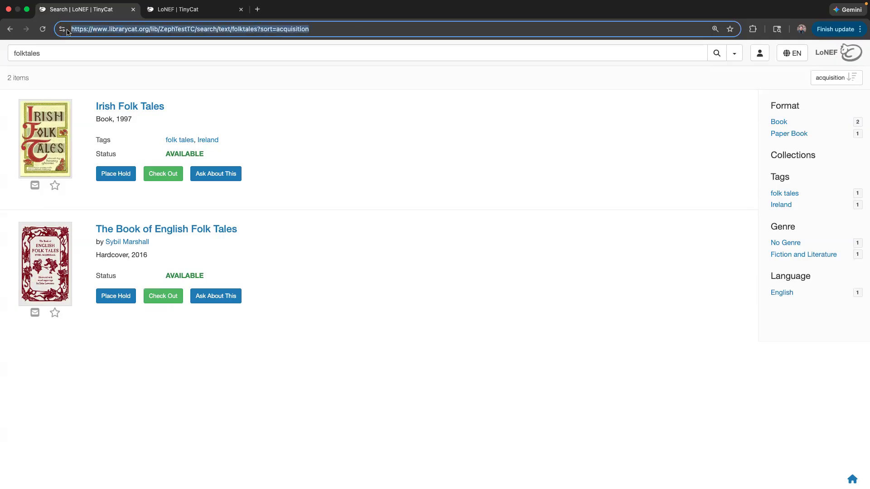
right_click(91, 29)
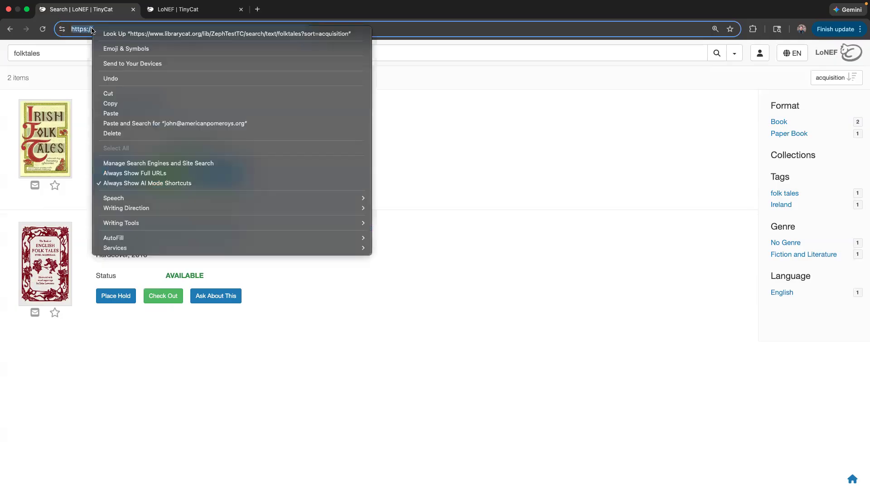
left_click(118, 104)
left_click(171, 13)
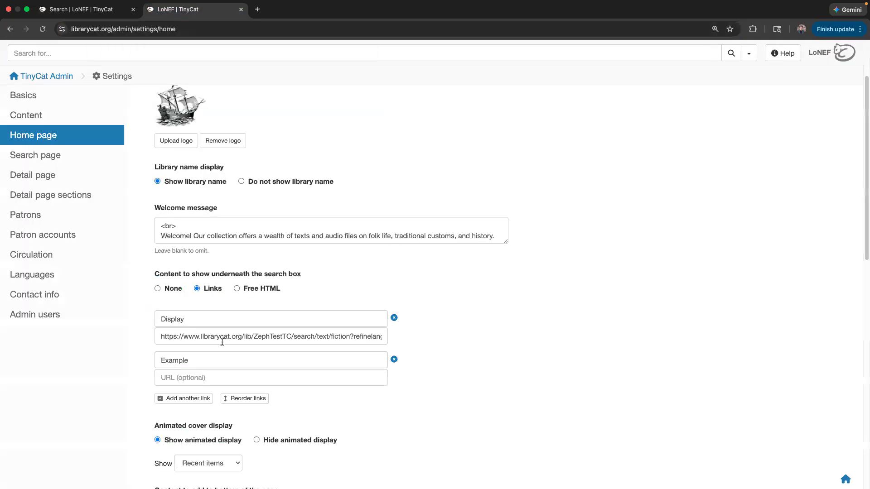
- Paste the acquisition-sorted folktales URL into the Example link's URL field and save
left_click(190, 378)
key("super+v")
scroll(414, 362, "down", 2)
scroll(414, 363, "down", 10)
left_click(182, 476)
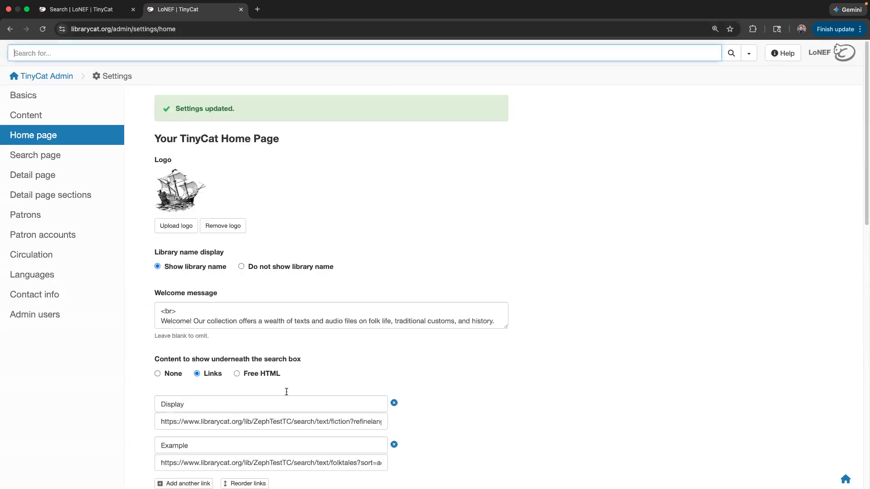
- Test the Example link on the public home page; it opens the sorted folktales results
left_click(68, 4)
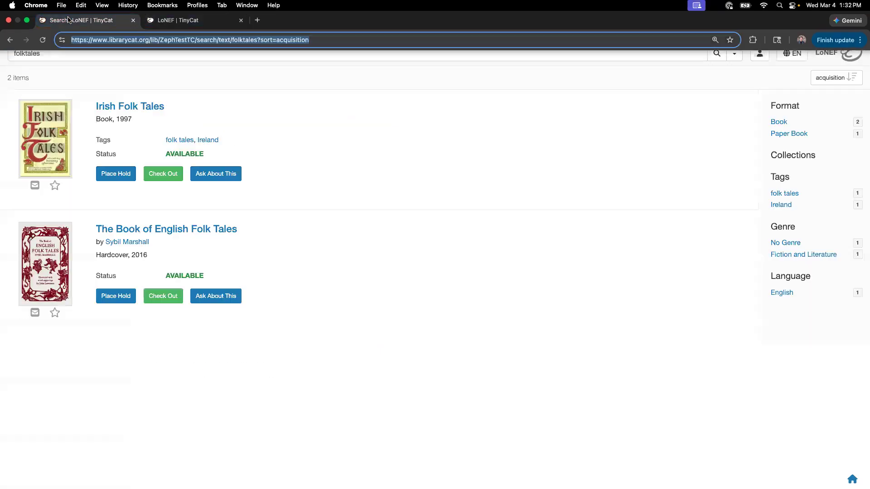
left_click(830, 54)
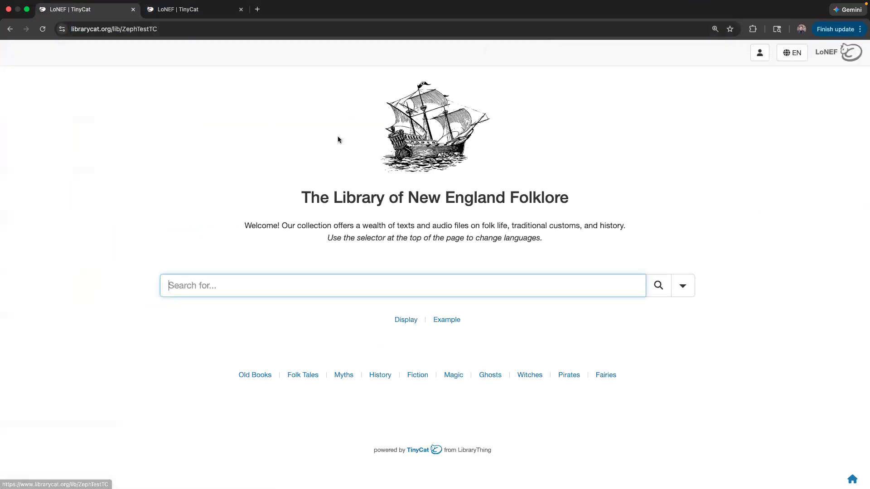
left_click(443, 320)
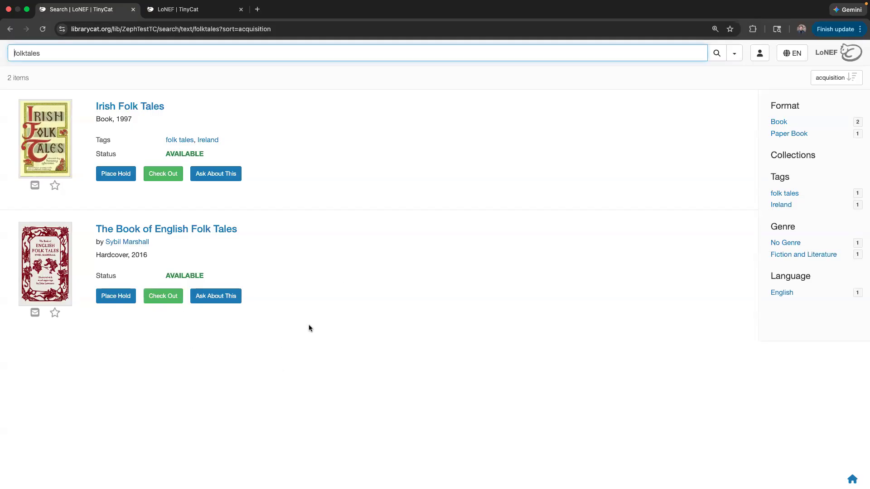
left_click(328, 294)
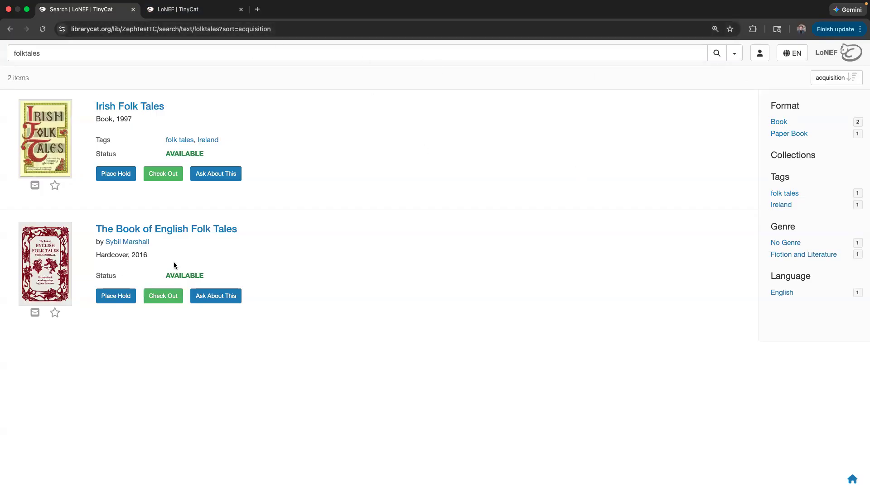
left_click(12, 53)
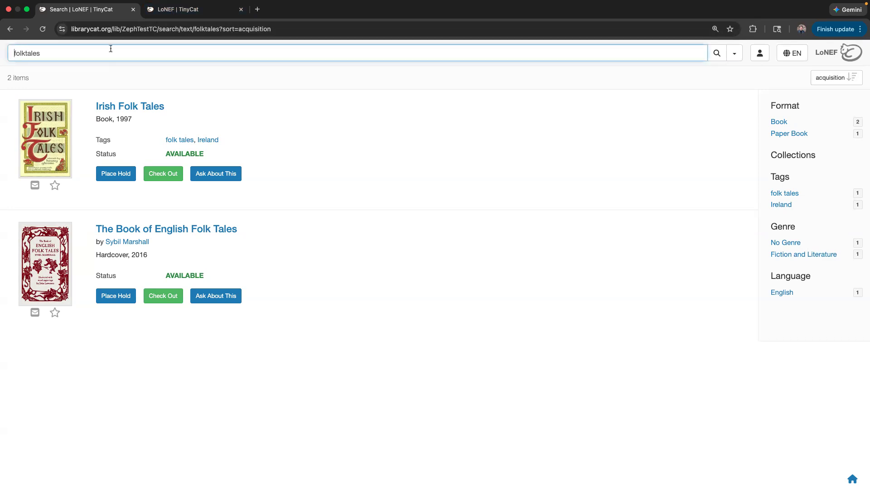
left_click(180, 14)
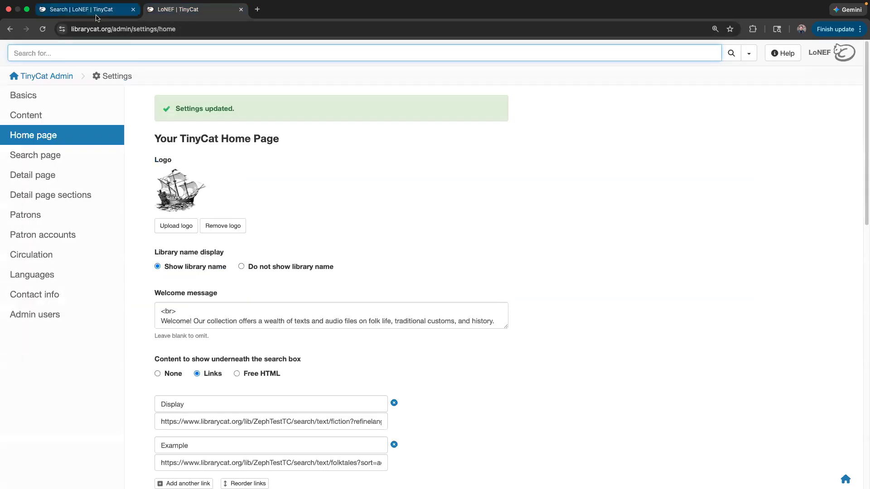
- Delete the Example link, toggle Reorder links / Set order, and save the home page settings
scroll(220, 317, "down", 5)
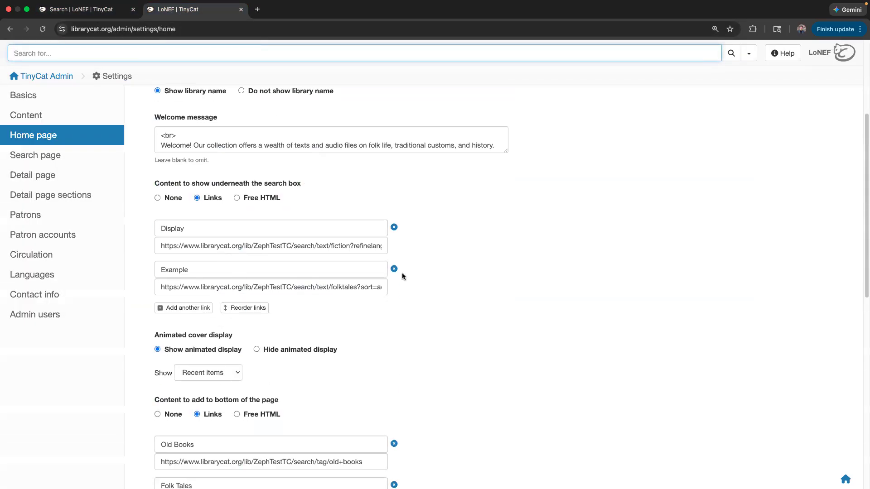
left_click(393, 269)
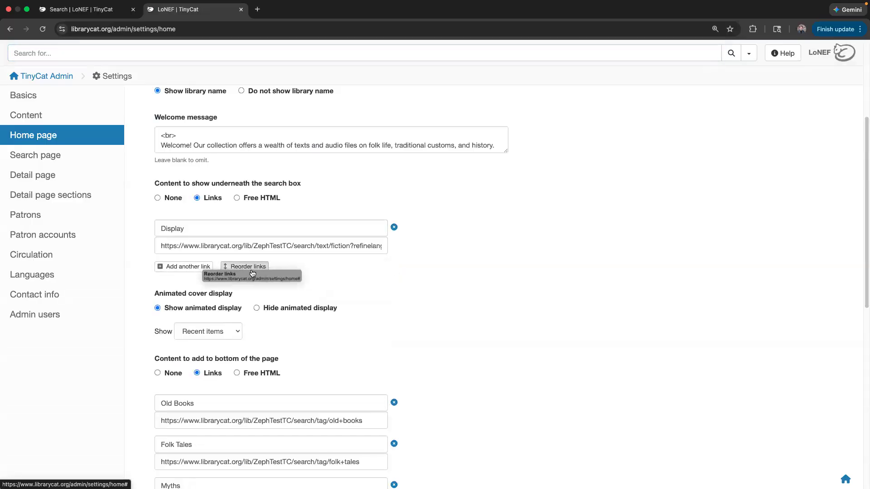
left_click(232, 268)
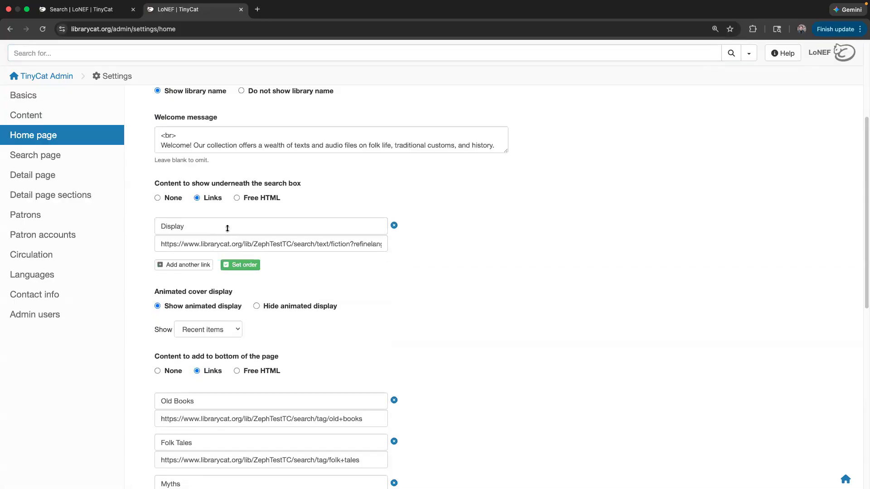
left_click(244, 267)
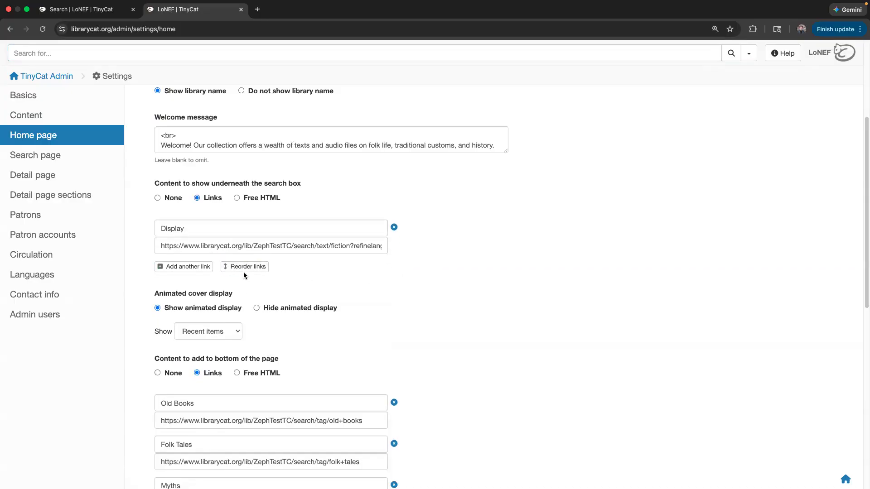
scroll(424, 301, "down", 3)
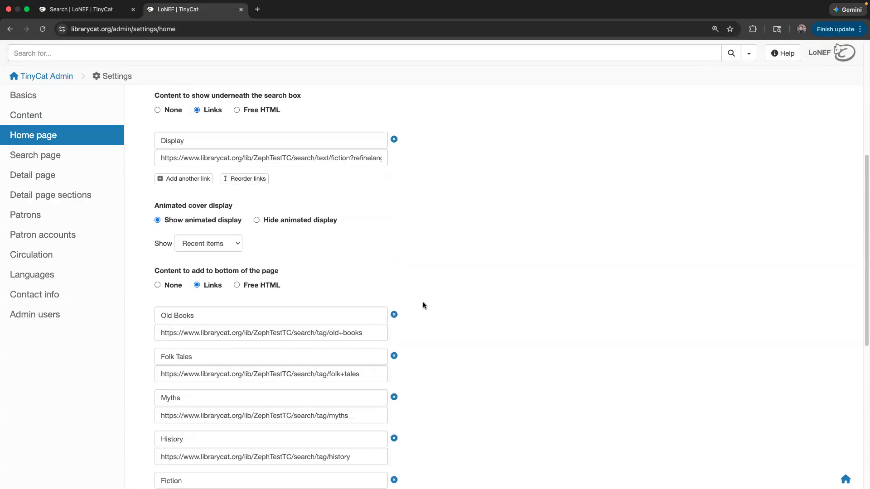
scroll(262, 277, "up", 6)
scroll(260, 292, "down", 19)
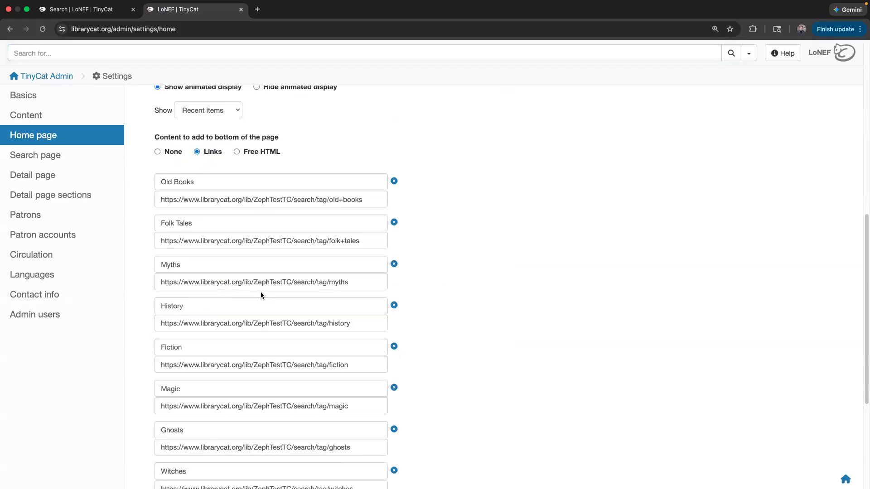
left_click(182, 436)
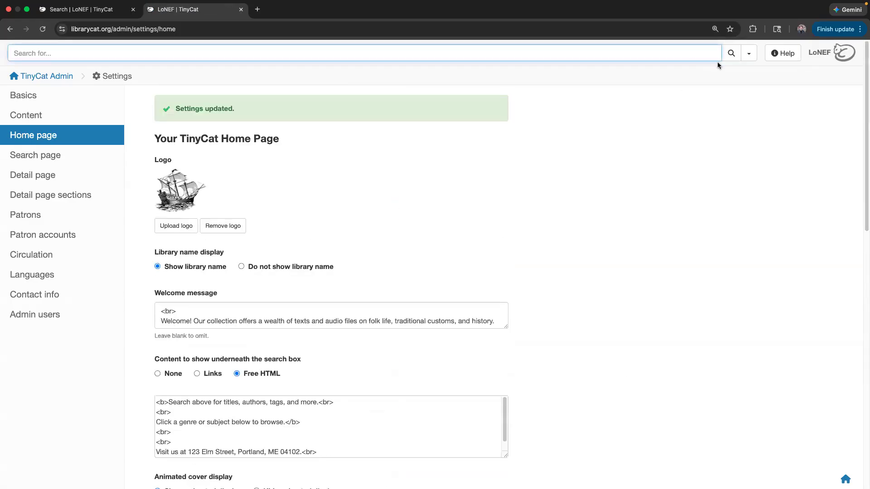
left_click(824, 53)
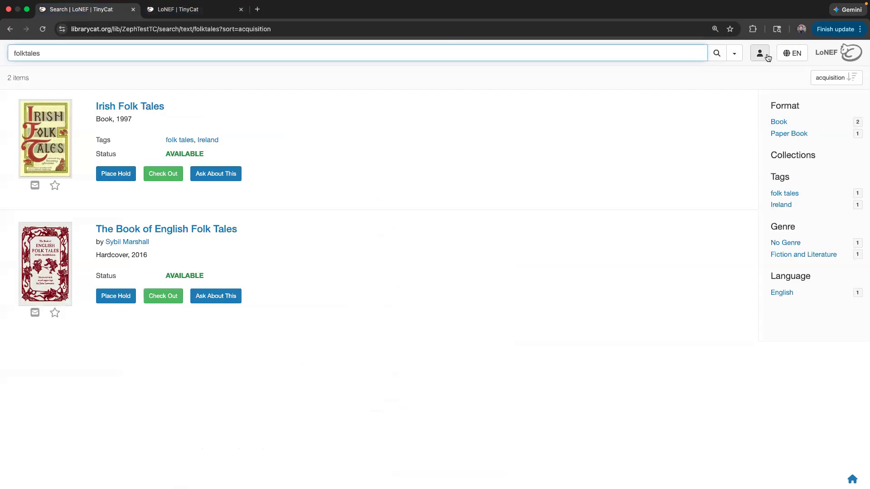
left_click(835, 51)
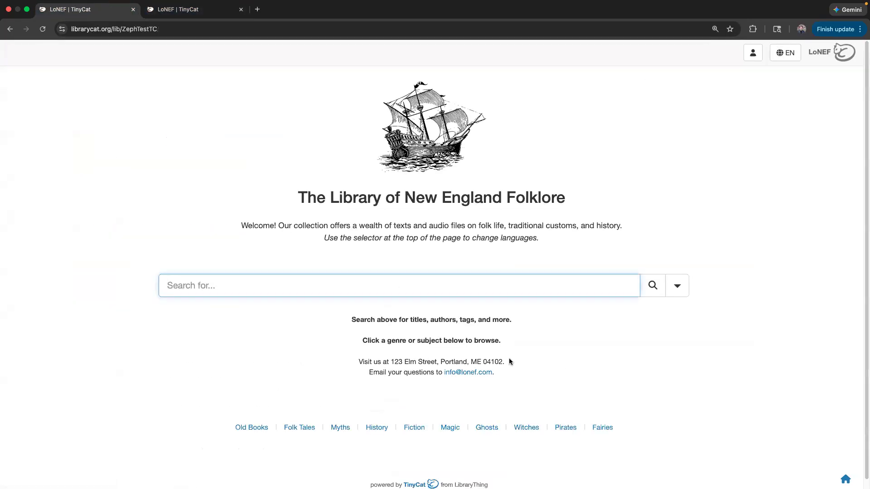
scroll(474, 366, "down", 3)
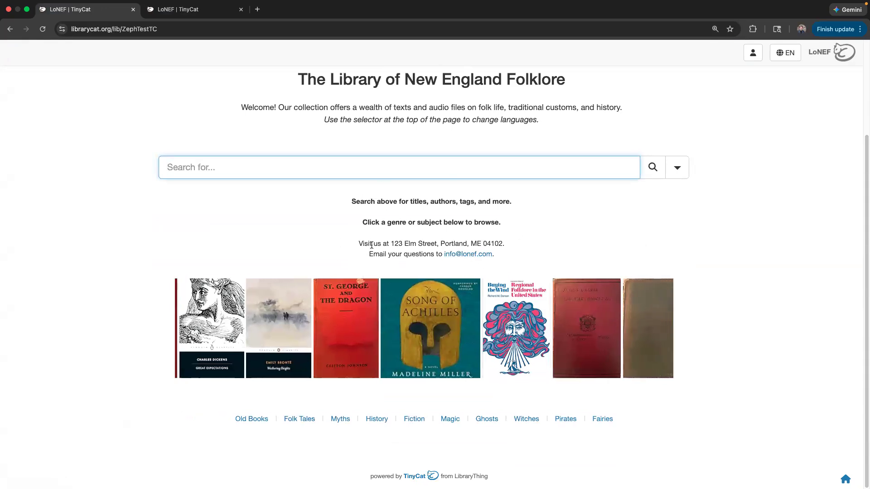
left_click(179, 16)
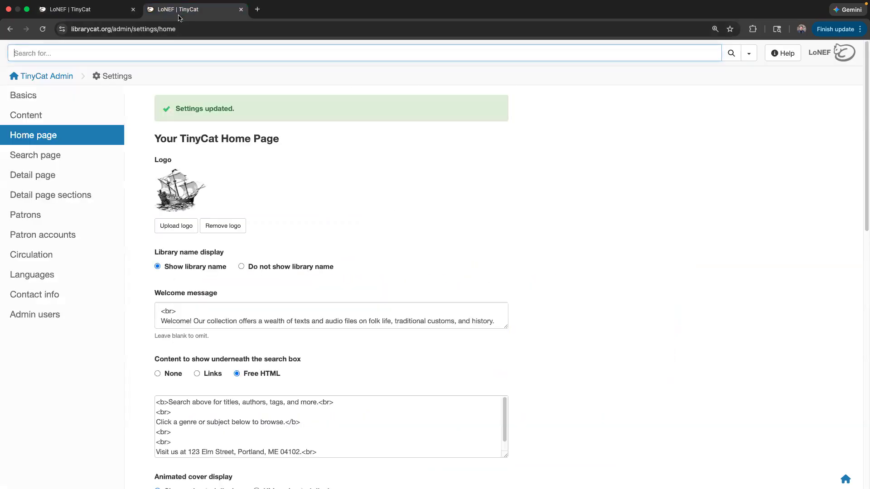
scroll(316, 242, "down", 5)
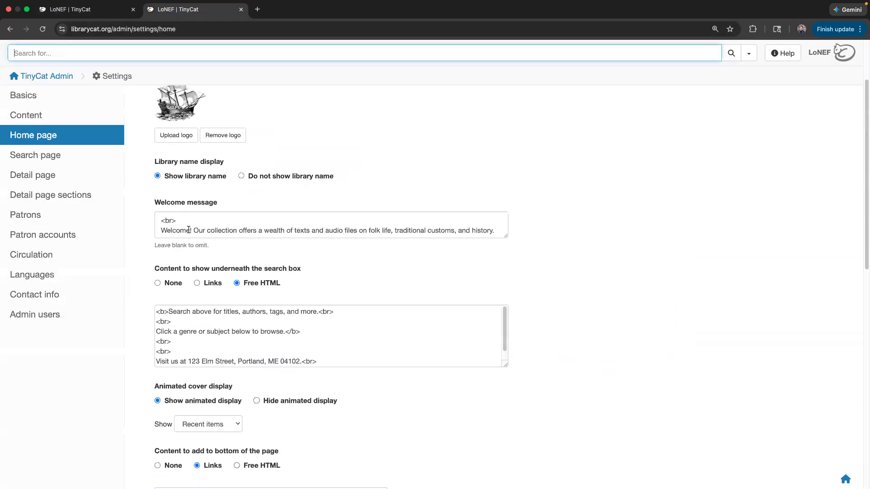
scroll(169, 286, "down", 1)
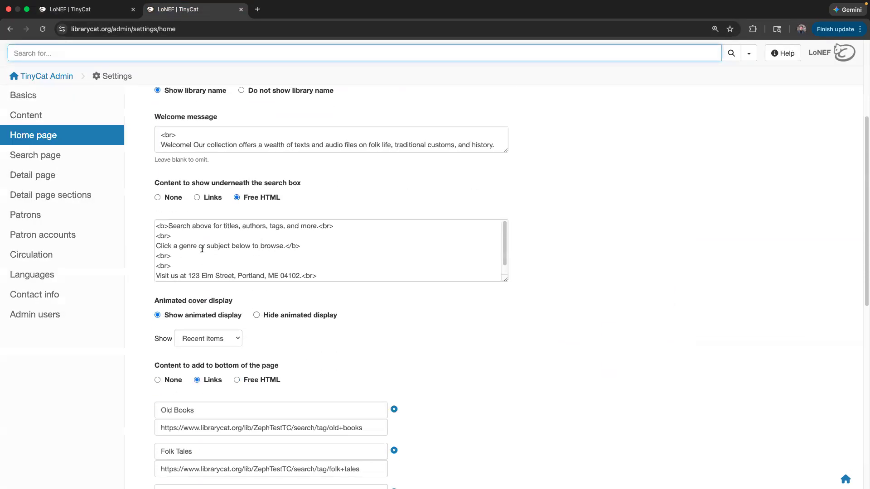
left_click(178, 238)
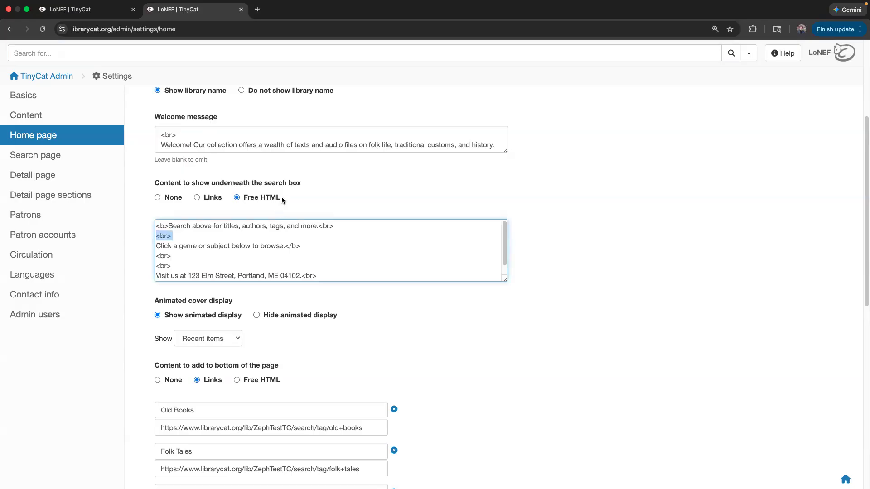
left_click_drag(281, 197, 262, 199)
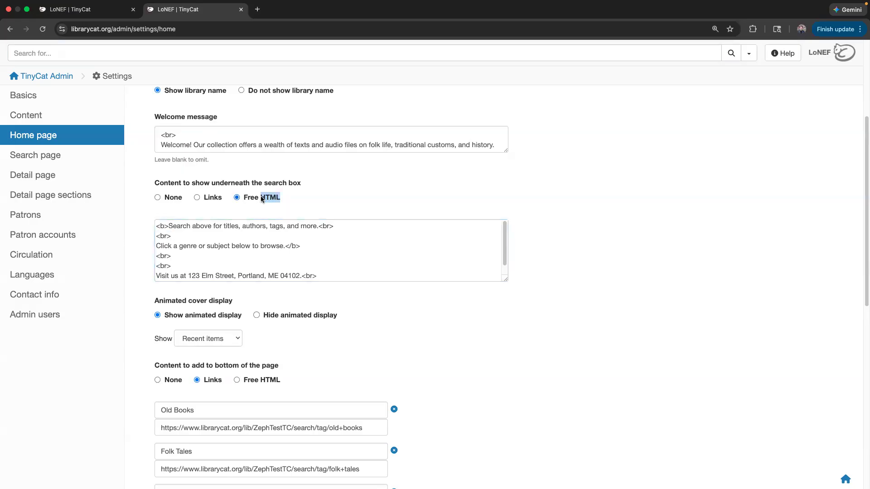
left_click(185, 241)
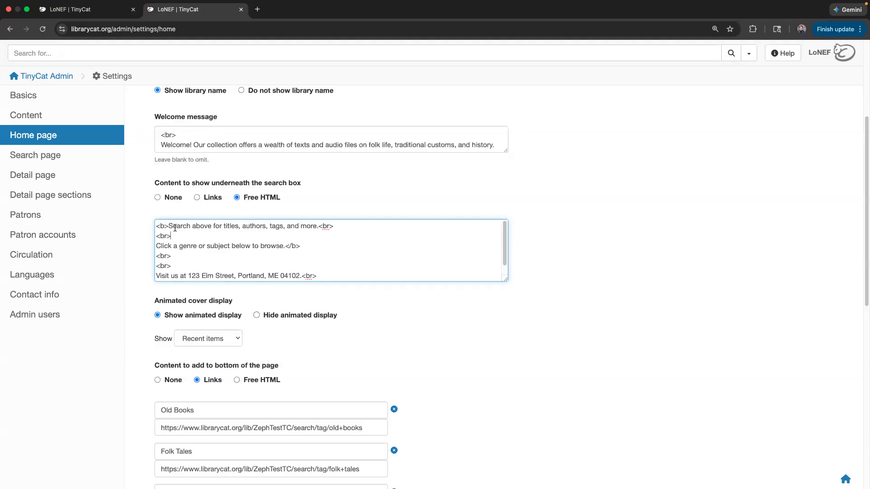
scroll(336, 239, "down", 5)
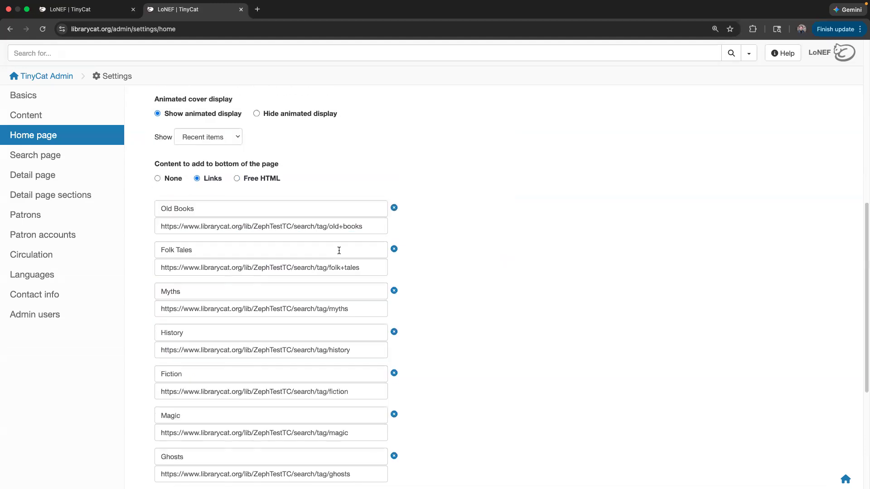
- Enlarge the Free HTML box and paste a copy of the email link onto the last line
scroll(338, 248, "up", 4)
left_click_drag(507, 277, 510, 314)
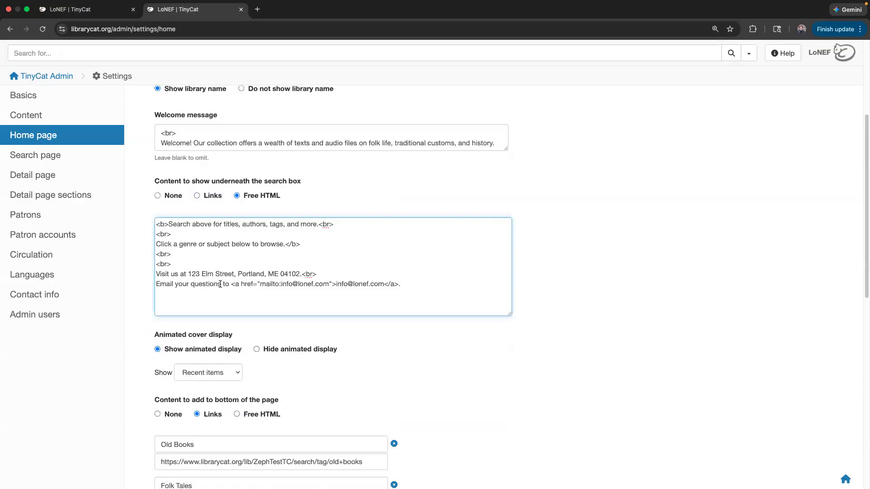
left_click_drag(232, 284, 400, 284)
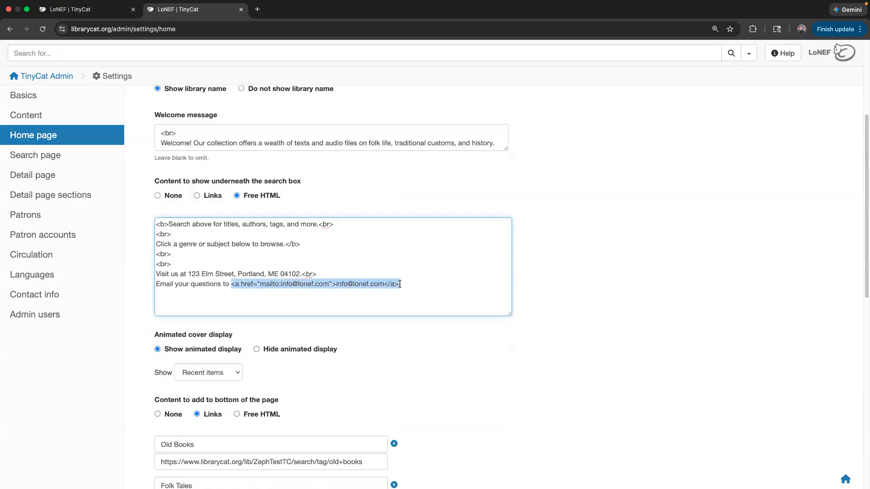
left_click(390, 272)
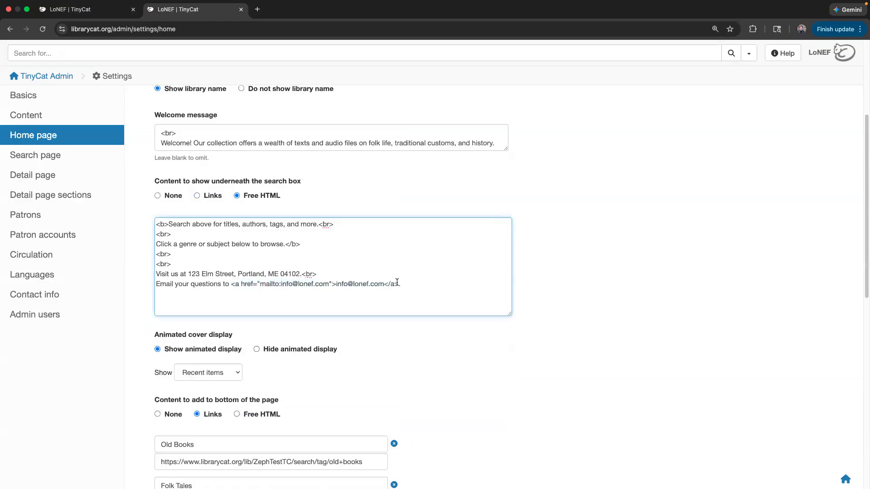
left_click_drag(397, 283, 232, 290)
key("super+c")
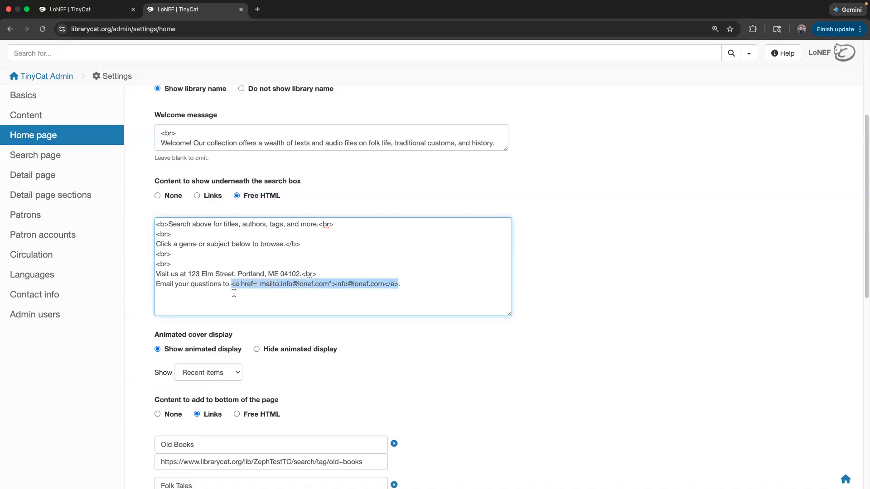
left_click(234, 299)
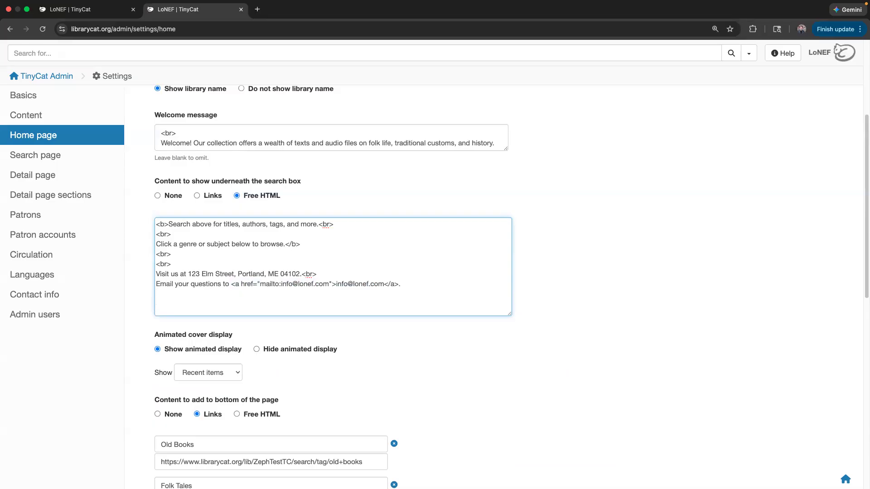
key("super+v")
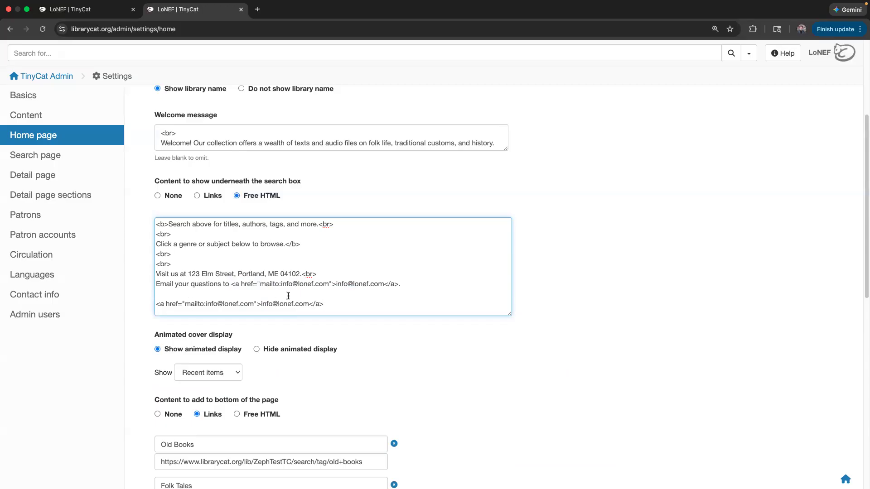
- Copy the Old Books URL into a new line after the email line, removing the duplicate link
scroll(314, 283, "down", 1)
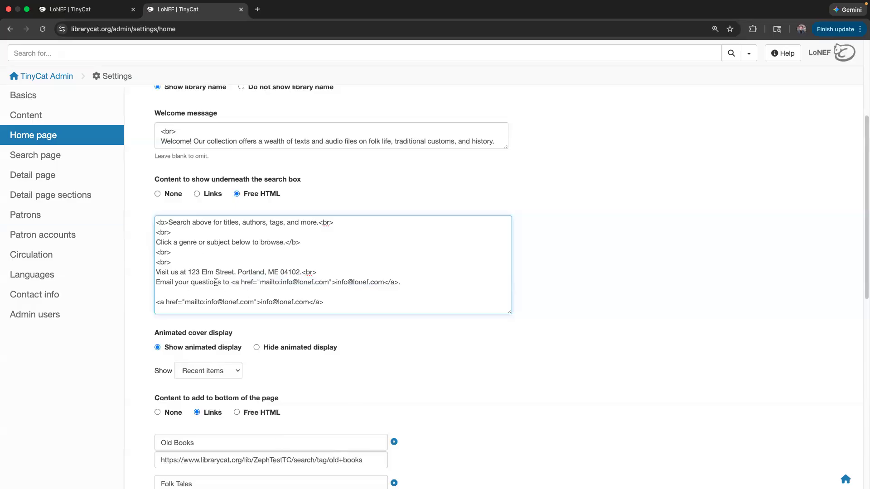
left_click(362, 461)
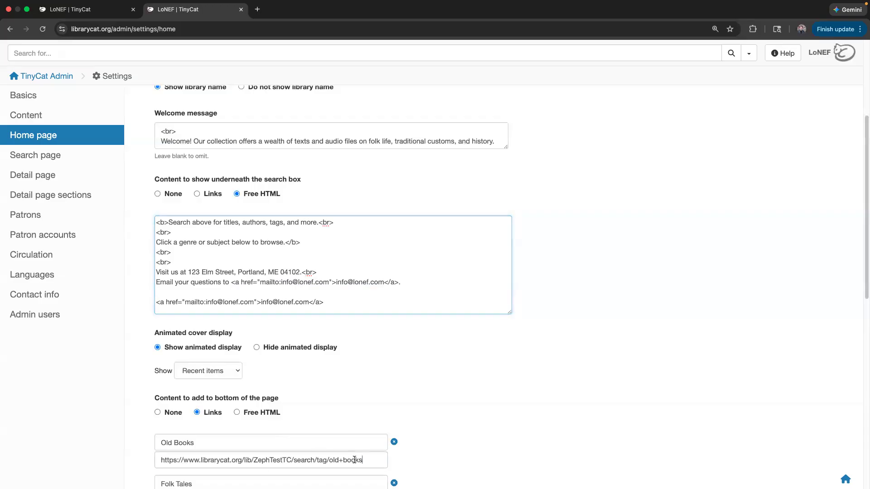
left_click_drag(355, 461, 138, 458)
key("ctrl+c")
left_click(197, 290)
key("ctrl+v")
left_click_drag(348, 303, 147, 305)
key("BackSpace")
left_click(404, 282)
key("Return")
left_click_drag(365, 303, 154, 302)
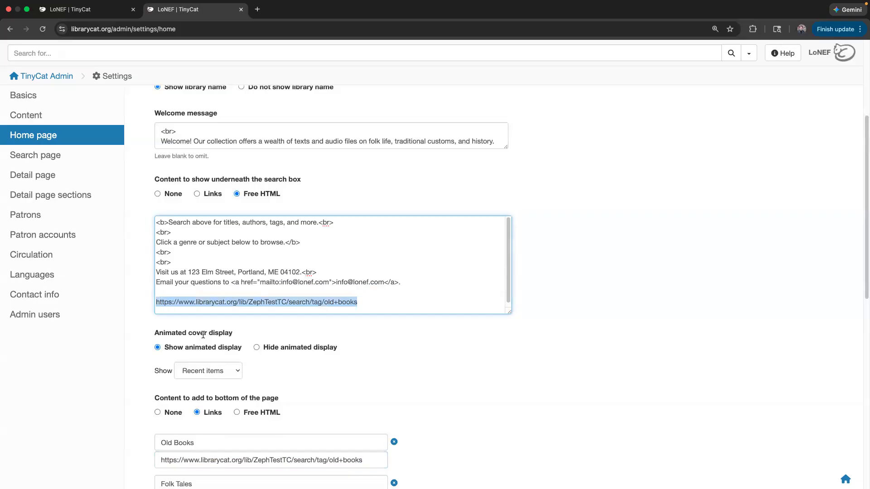
scroll(331, 345, "down", 10)
left_click(191, 432)
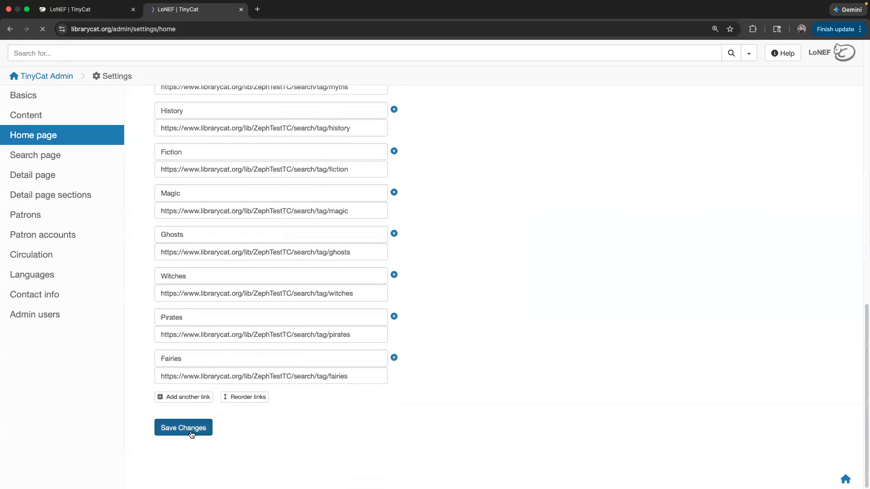
left_click(98, 10)
key("super+r")
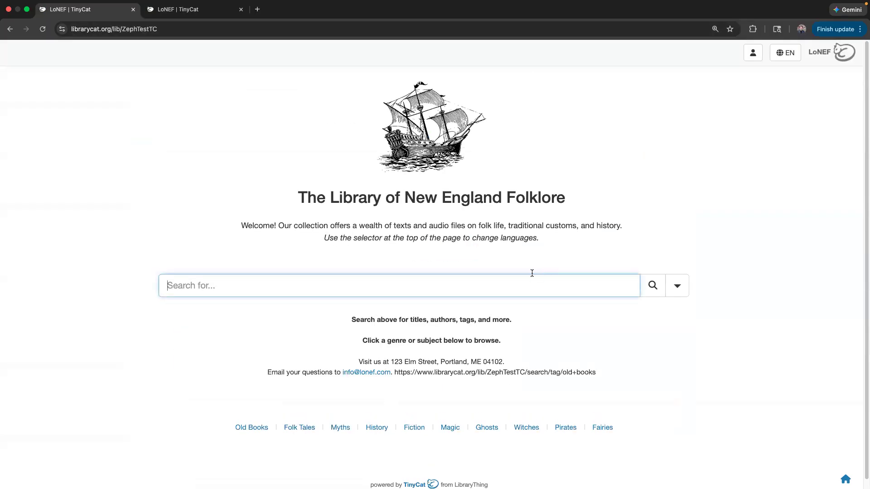
left_click_drag(597, 373, 399, 375)
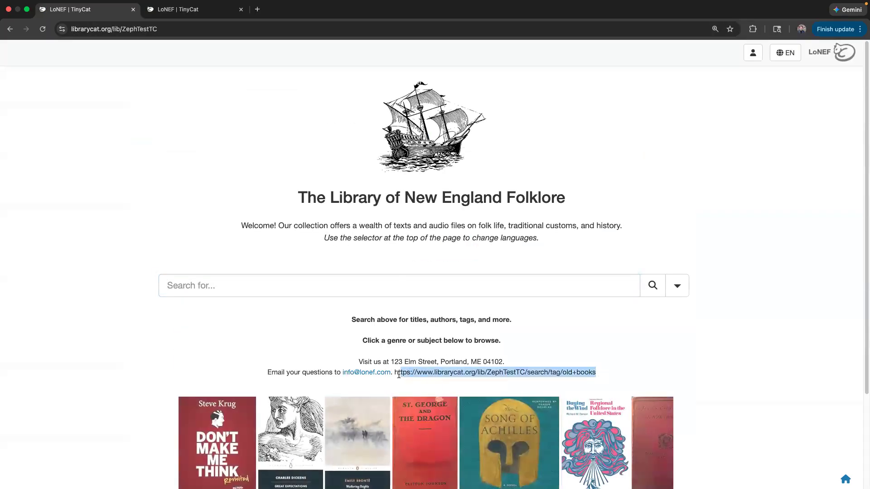
left_click(426, 373)
left_click_drag(485, 372, 412, 371)
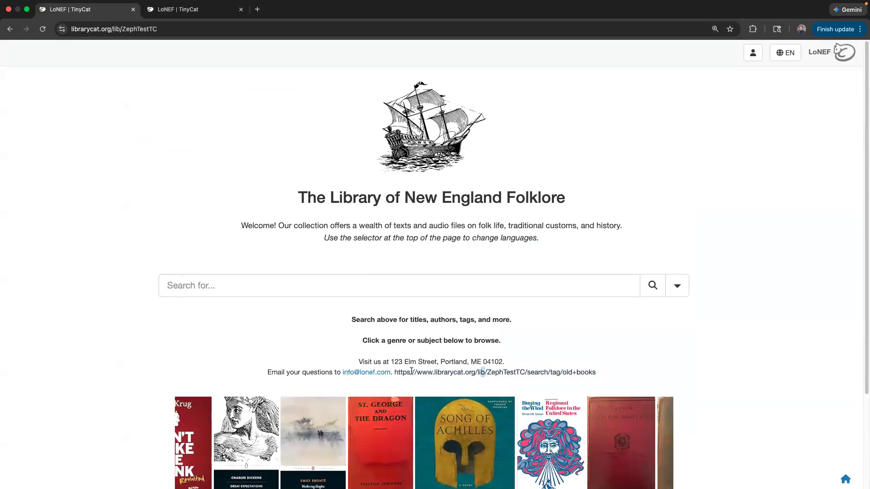
double_click(449, 373)
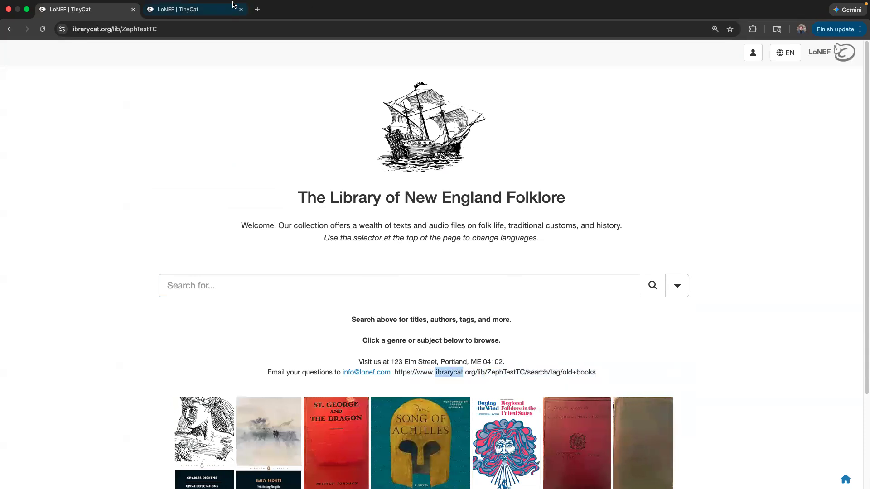
left_click(490, 379)
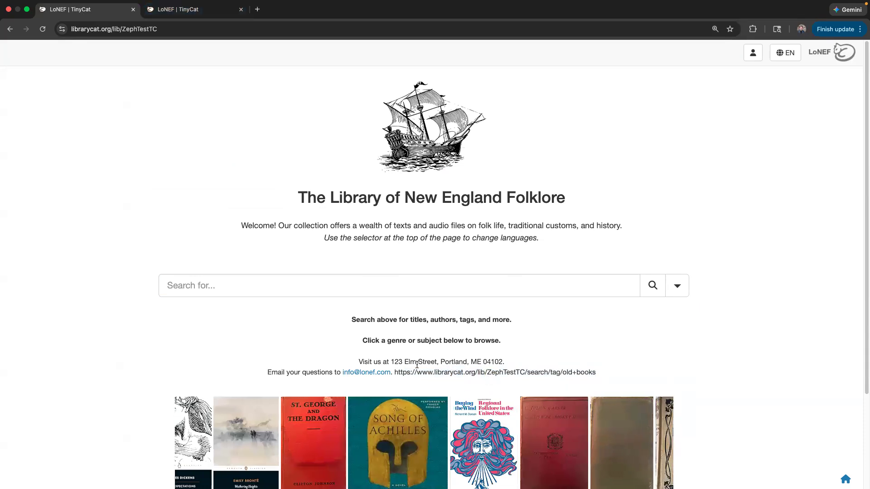
left_click(228, 14)
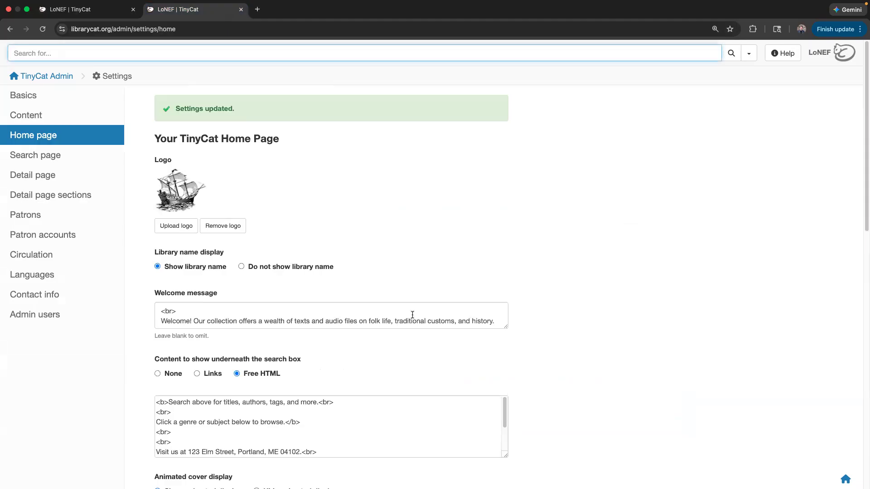
- Delete the Old Books URL line under the email line in the Free HTML box
scroll(399, 304, "down", 4)
left_click(484, 249)
left_click_drag(505, 267, 513, 345)
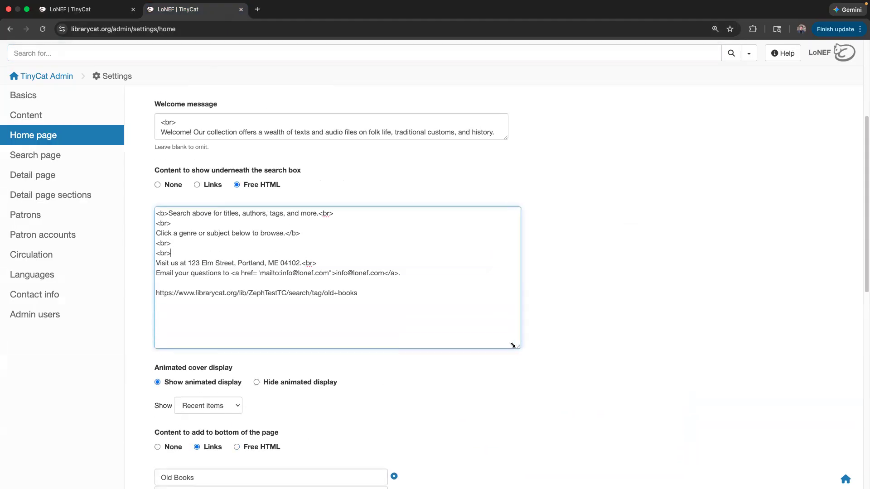
left_click_drag(375, 293, 398, 272)
key("BackSpace")
key("BackSpace")
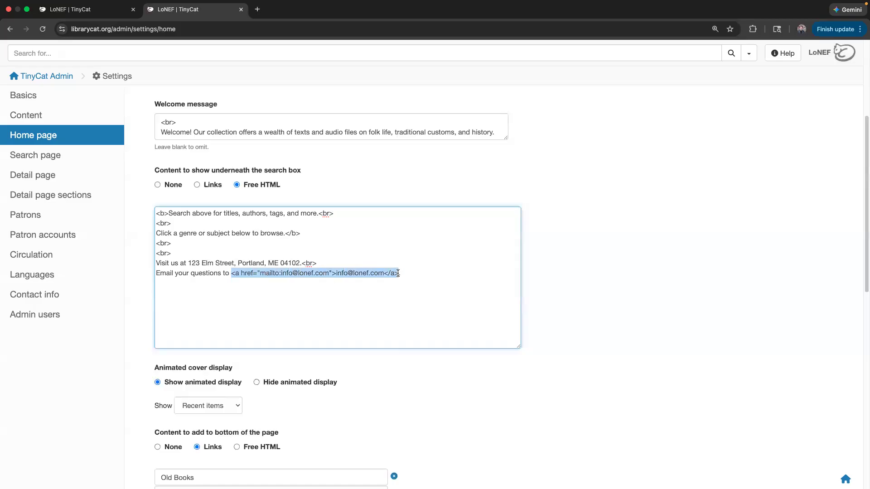
- Paste a copy of the email link and turn it into a placeholder <a href="LINK">TEXT</a>
left_click(263, 295)
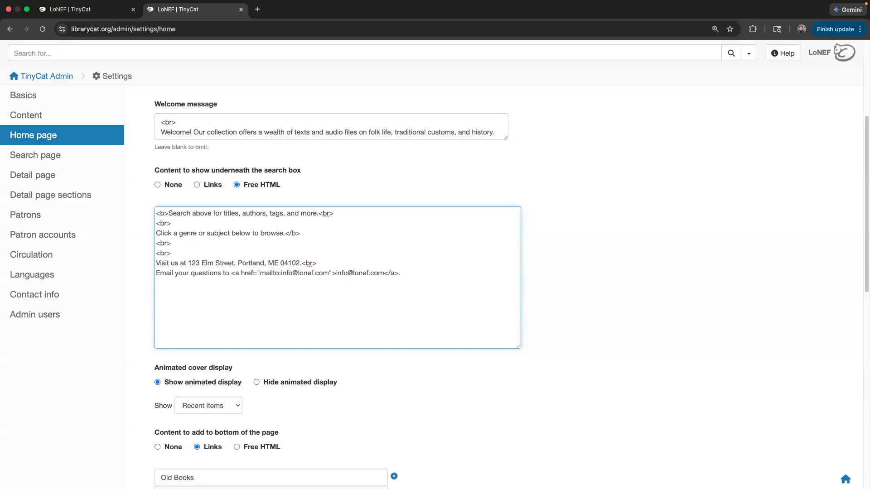
key("super+v")
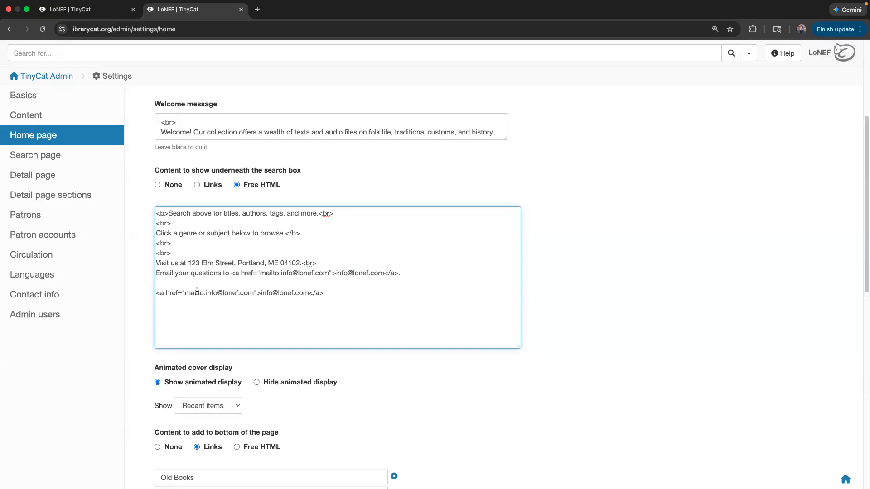
left_click_drag(186, 294, 255, 292)
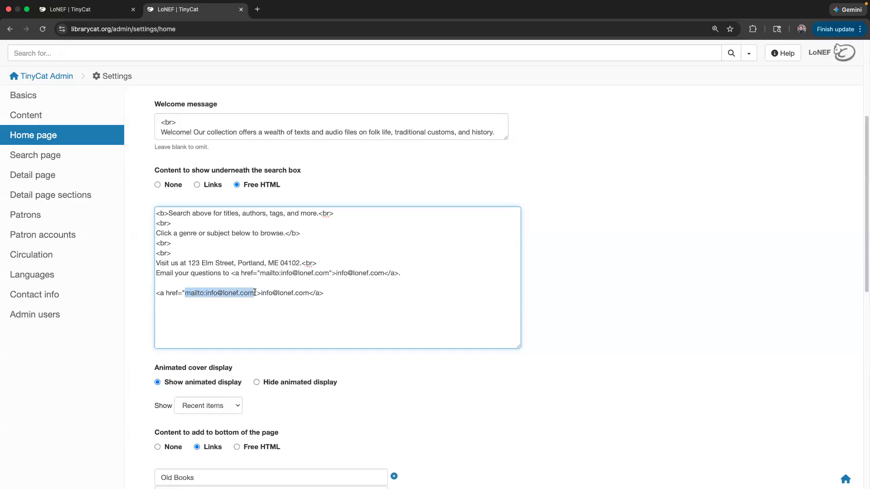
key("Caps_Lock")
type("LINK")
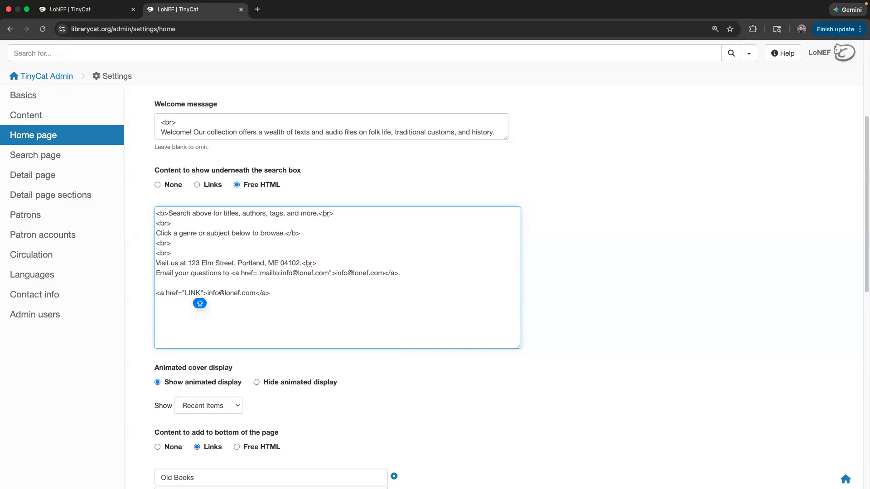
key("Caps_Lock")
double_click(190, 293)
key("Caps_Lock")
type("TEXT")
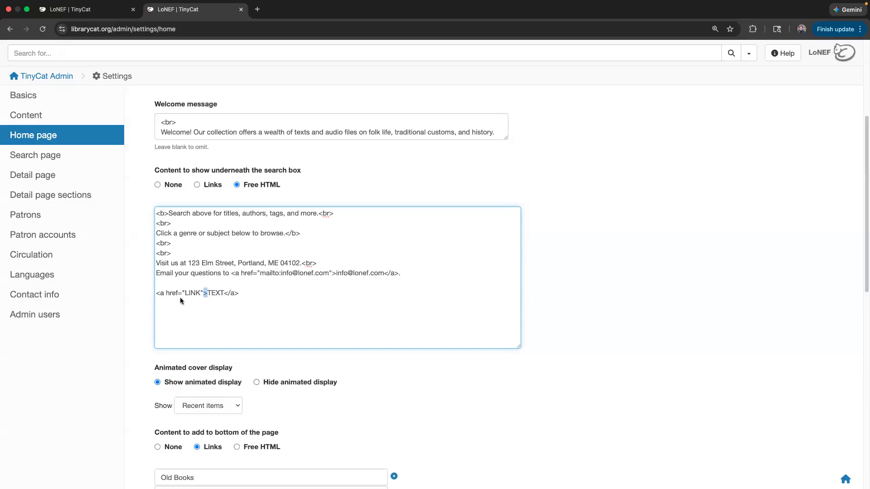
- Delete the blank line and placeholder link line, save the settings, and view the public page
left_click_drag(163, 293, 177, 294)
left_click_drag(210, 294, 225, 294)
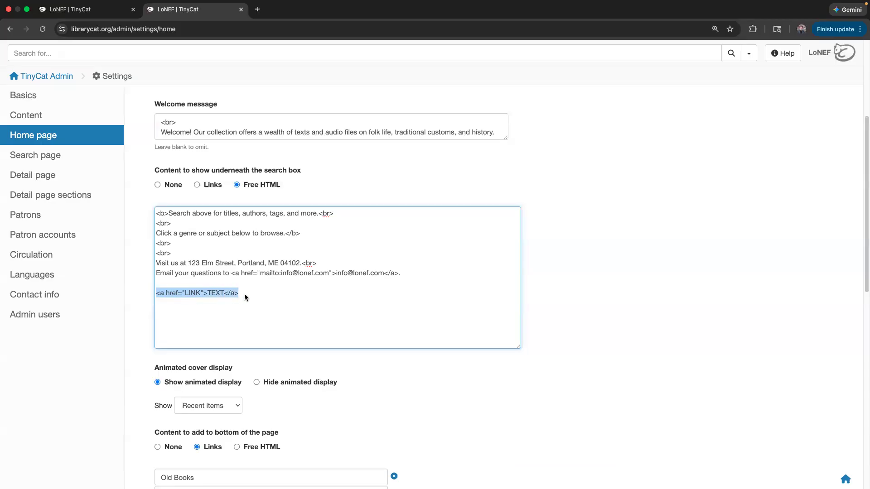
left_click_drag(244, 293, 152, 293)
key("super+Tab")
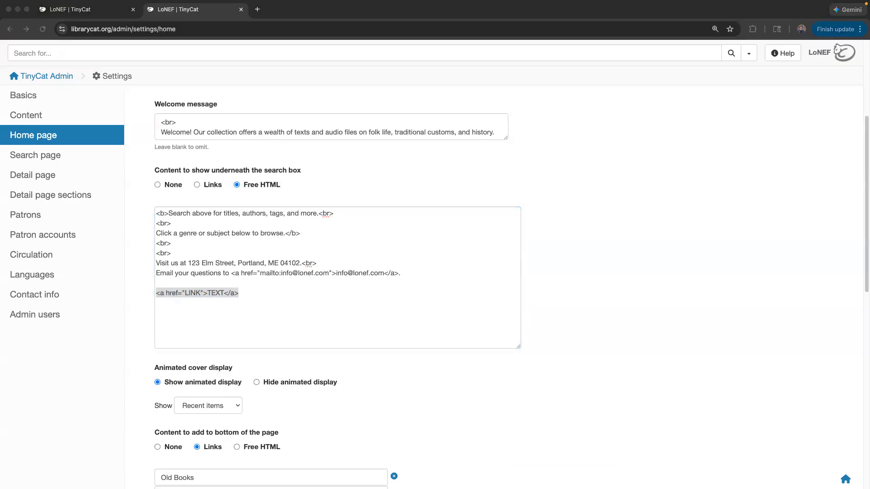
key("super+Tab")
double_click(192, 293)
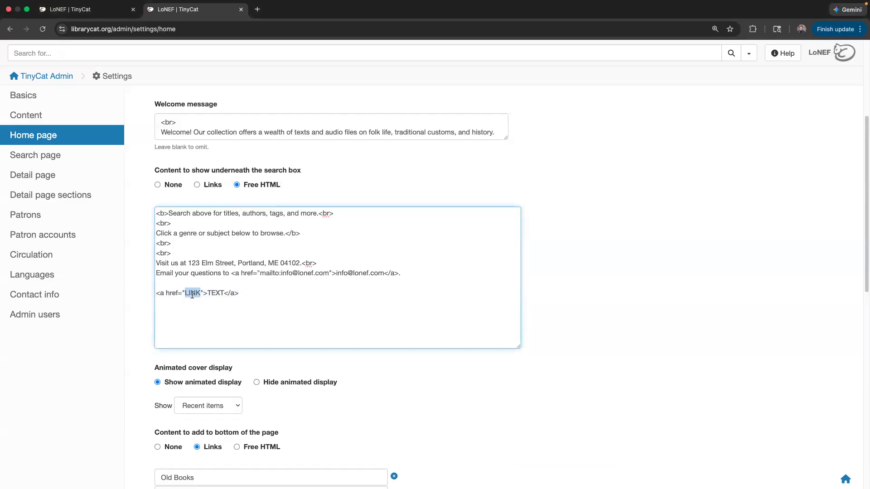
double_click(215, 293)
left_click_drag(266, 308, 175, 280)
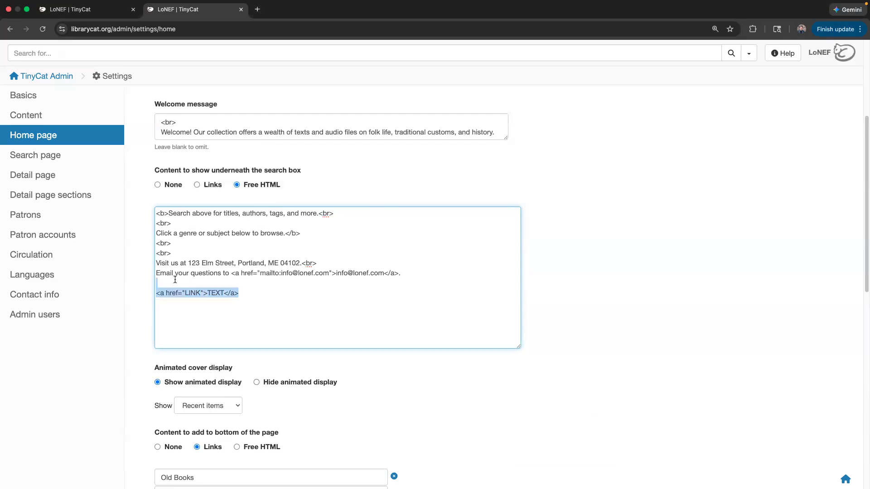
key("BackSpace")
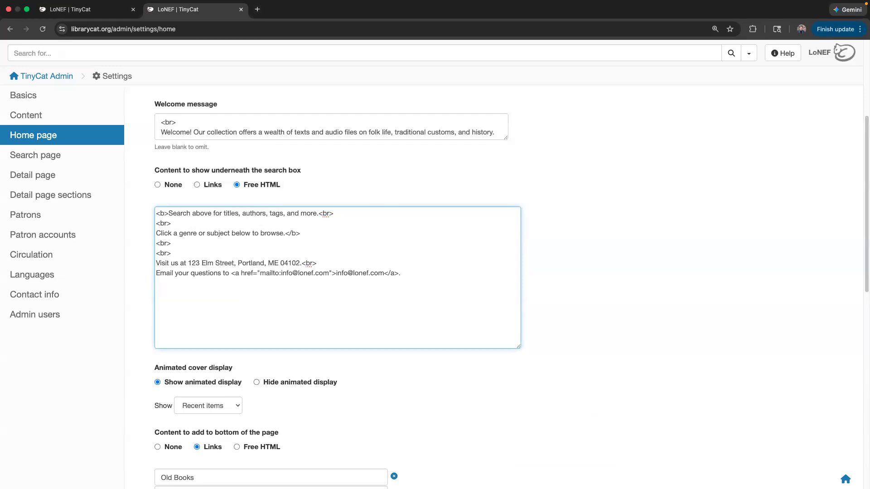
scroll(299, 382, "down", 20)
left_click(190, 430)
key("super+1")
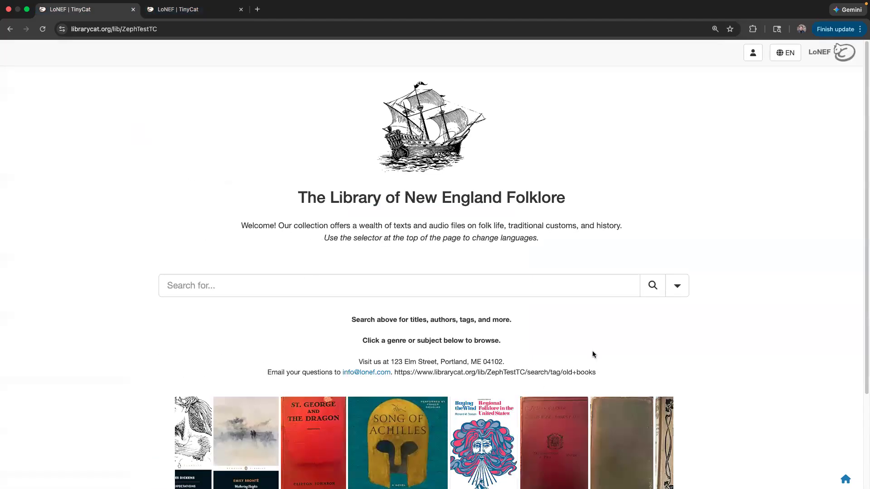
- Reload the public home page to check the e-mail link, then go back to the admin settings
key("super+r")
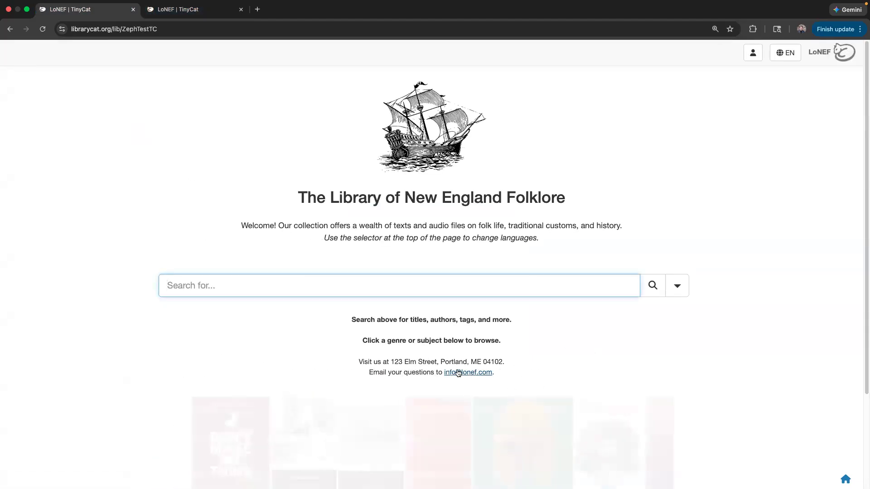
scroll(447, 369, "down", 1)
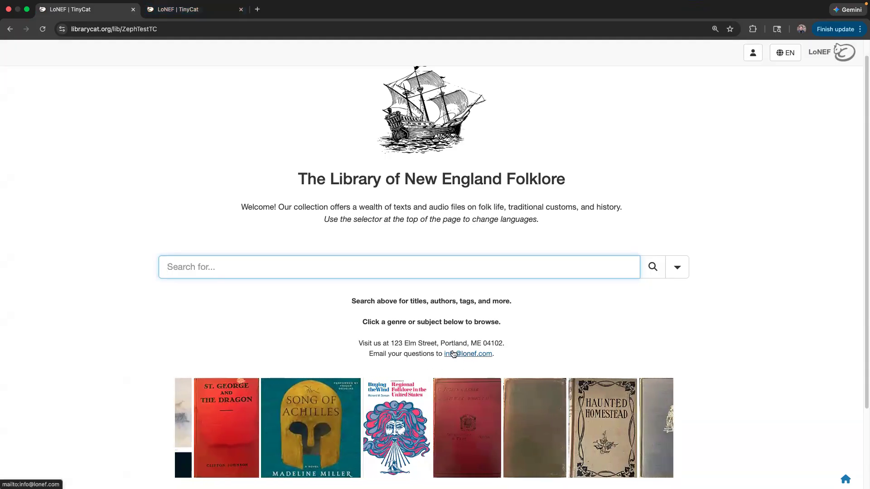
left_click(191, 9)
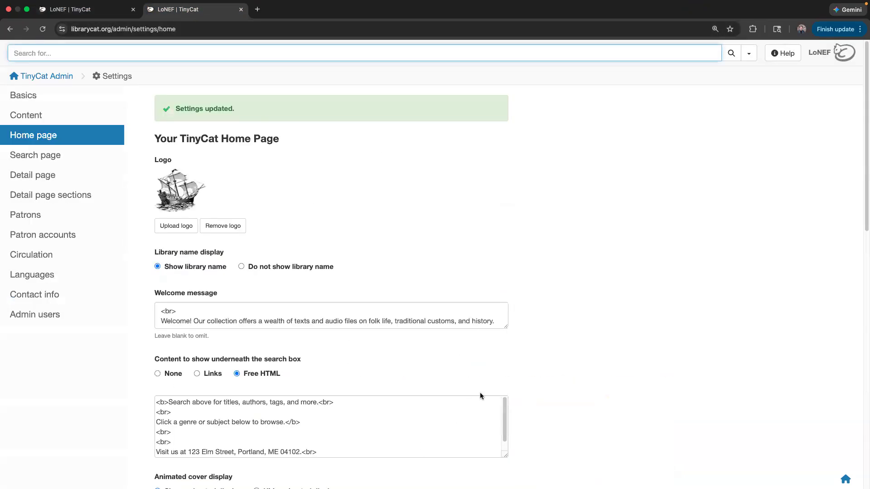
- Enlarge the Free HTML box and inspect the e-mail link's mailto markup
left_click_drag(506, 456, 517, 488)
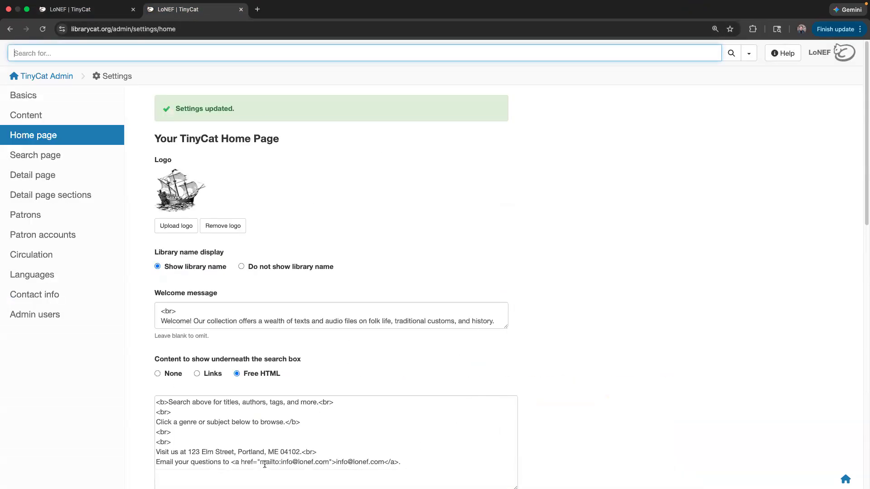
left_click_drag(260, 461, 322, 461)
left_click(411, 453)
scroll(408, 442, "down", 2)
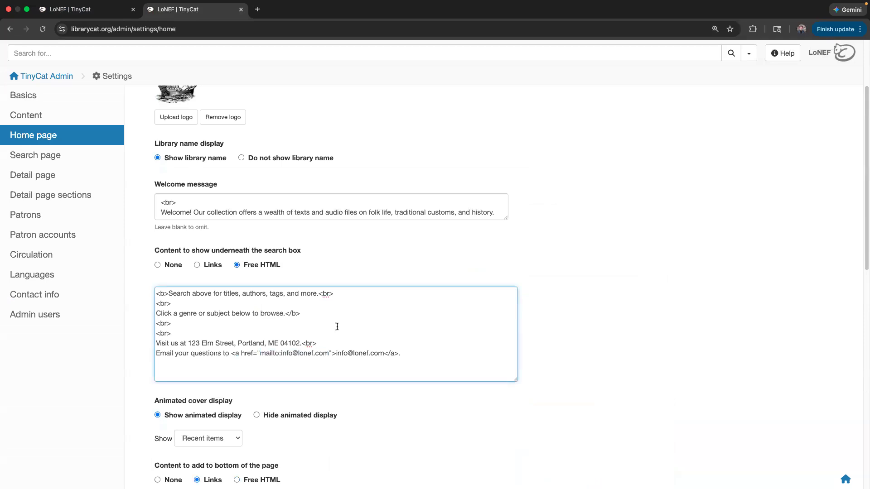
left_click(492, 276)
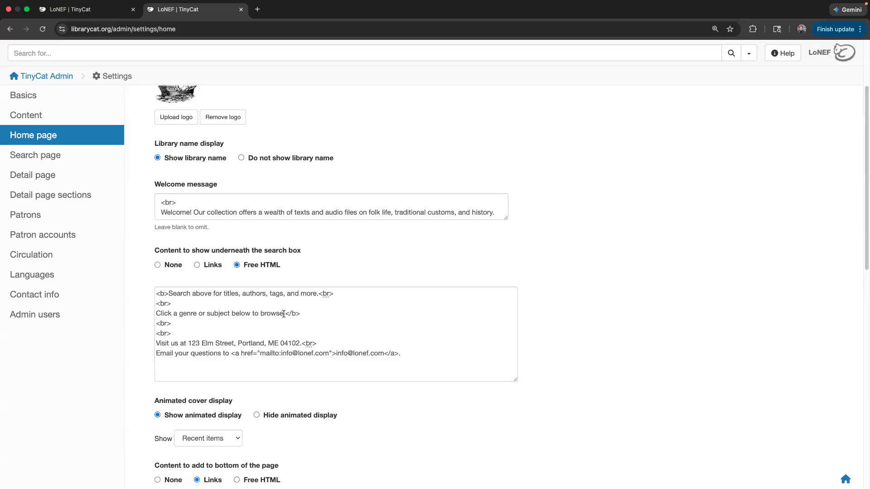
left_click(292, 341)
scroll(275, 340, "down", 1)
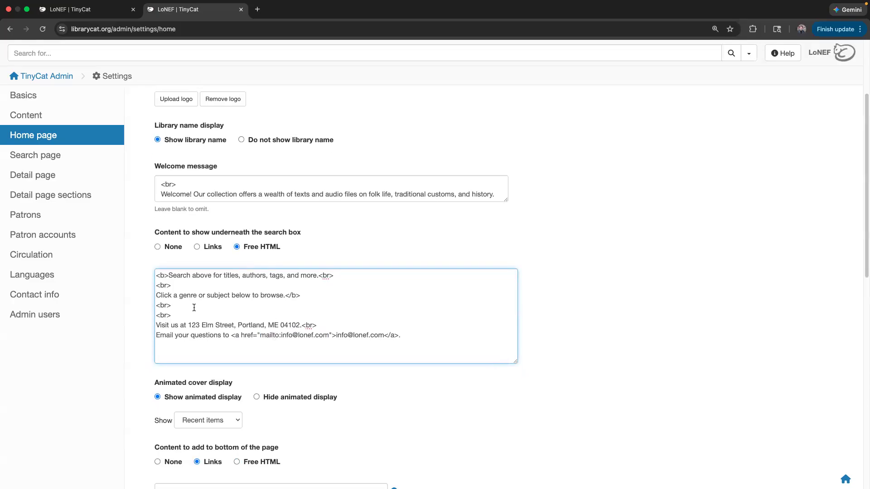
- Inspect the opening and closing bold tags on lines 1–3, then view the public home page
left_click_drag(168, 276, 155, 275)
left_click(164, 275)
left_click_drag(158, 274, 168, 275)
left_click_drag(285, 296, 300, 295)
left_click(301, 296)
left_click(115, 14)
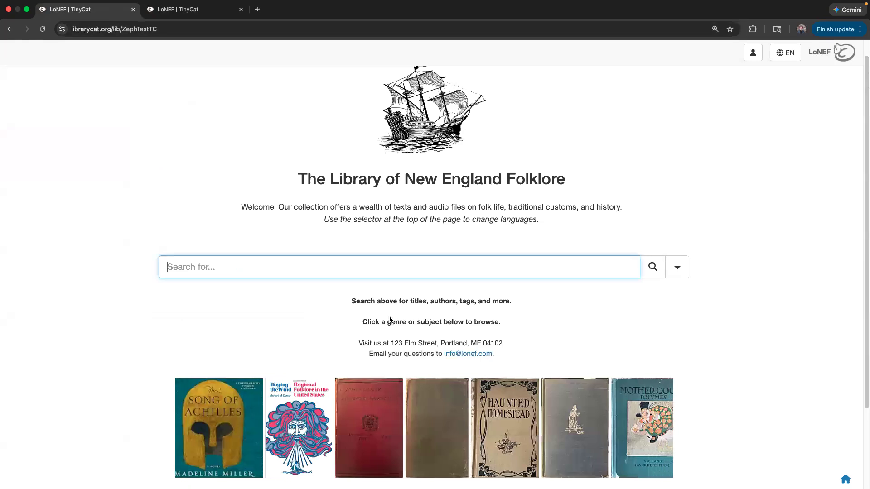
- Back in the settings, try adding <b></b> tags at the end of line 3, then delete them
left_click(220, 10)
left_click_drag(174, 285, 129, 287)
left_click(178, 286)
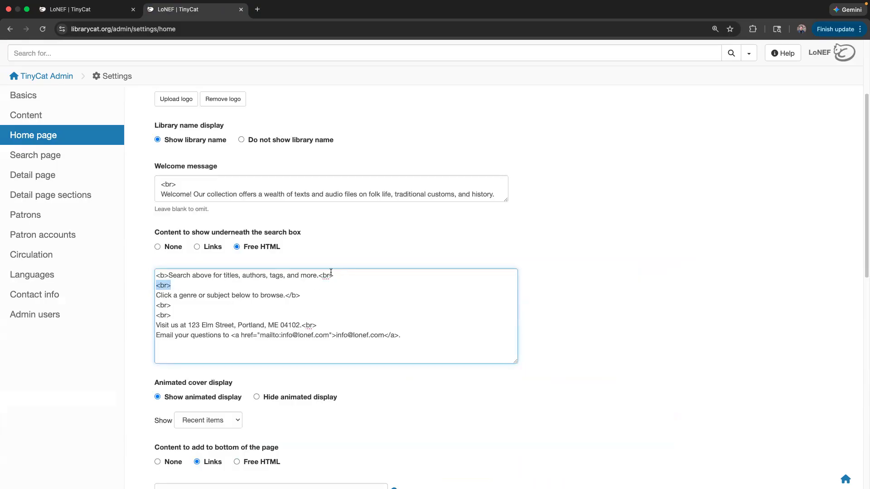
left_click(320, 297)
type("<b>")
mouse_move(320, 295)
left_mouse_down()
mouse_move(303, 296)
mouse_move(318, 296)
left_mouse_up()
type("</b>")
key("BackSpace")
key("BackSpace")
key("BackSpace")
key("BackSpace")
key("BackSpace")
- Try typing italic 'whatever' and a <br> after line 3, remove them, and scroll to the link fields
type("i>whatever</i>")
left_click_drag(353, 296, 303, 297)
key("BackSpace")
type("<br>")
key("BackSpace")
key("BackSpace")
key("BackSpace")
key("BackSpace")
key("BackSpace")
left_click(303, 316)
scroll(393, 338, "down", 5)
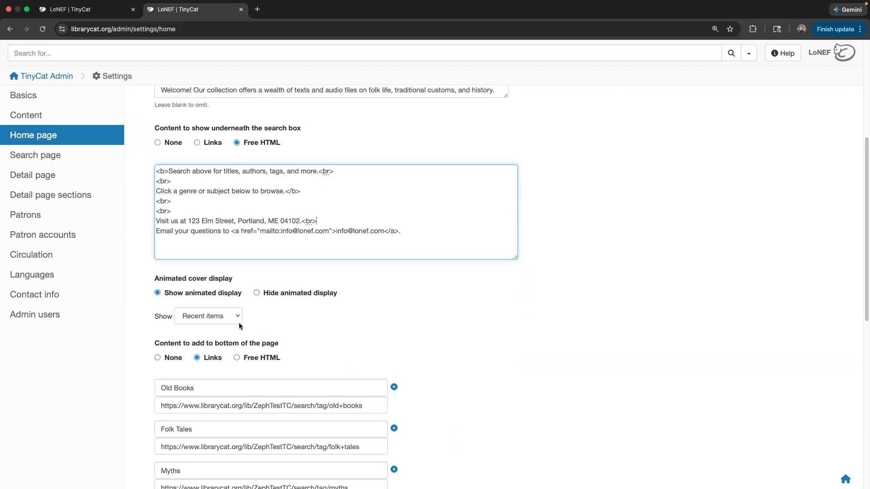
- Choose the Hide animated display option for the home page book covers
left_click(68, 9)
scroll(173, 251, "down", 3)
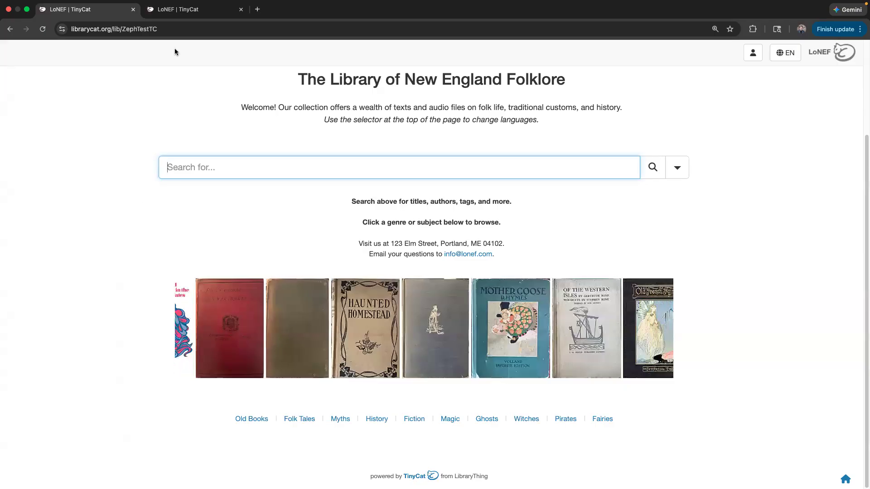
left_click(190, 9)
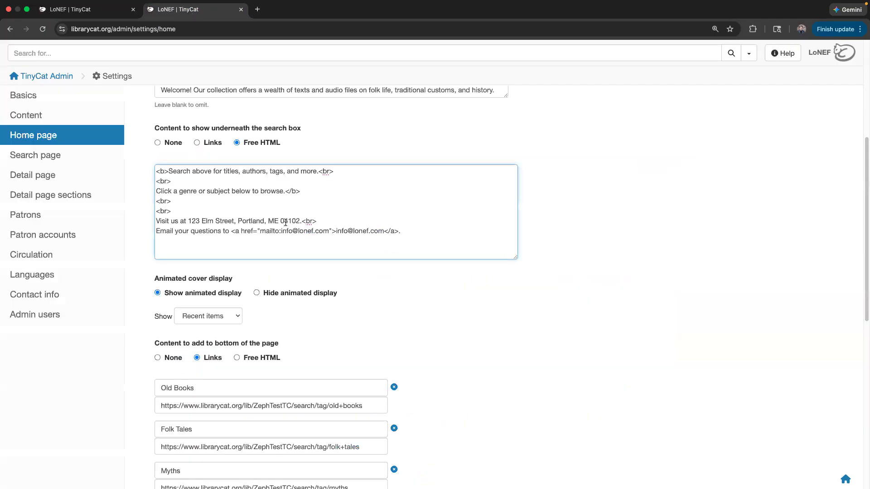
left_click(308, 292)
- Save the home page settings and reload the public page to check the covers
scroll(307, 317, "down", 1)
scroll(308, 324, "down", 1)
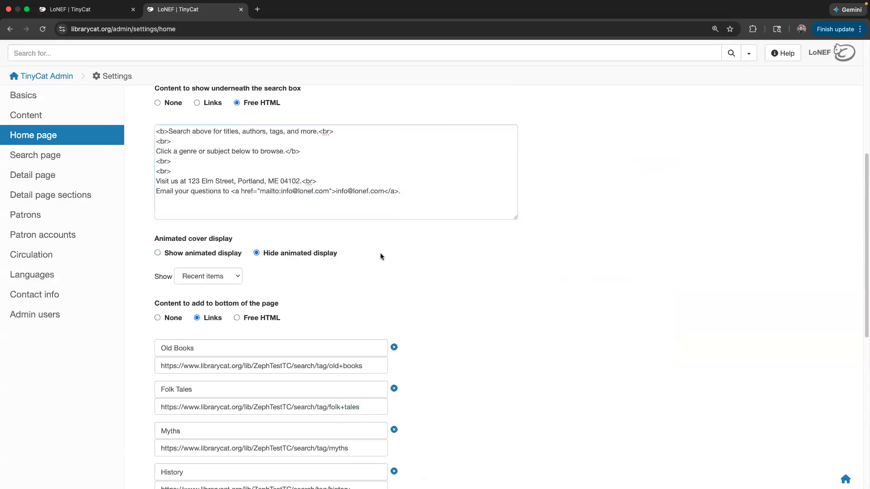
scroll(304, 267, "down", 10)
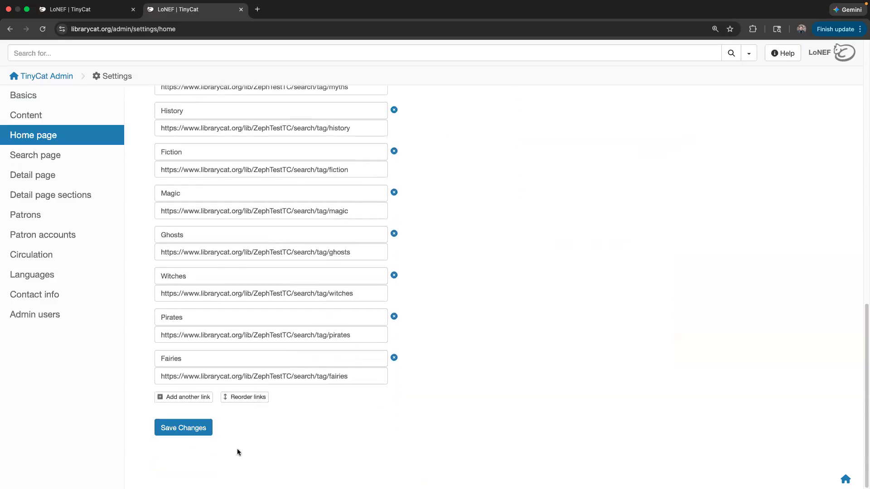
left_click(179, 432)
left_click(109, 10)
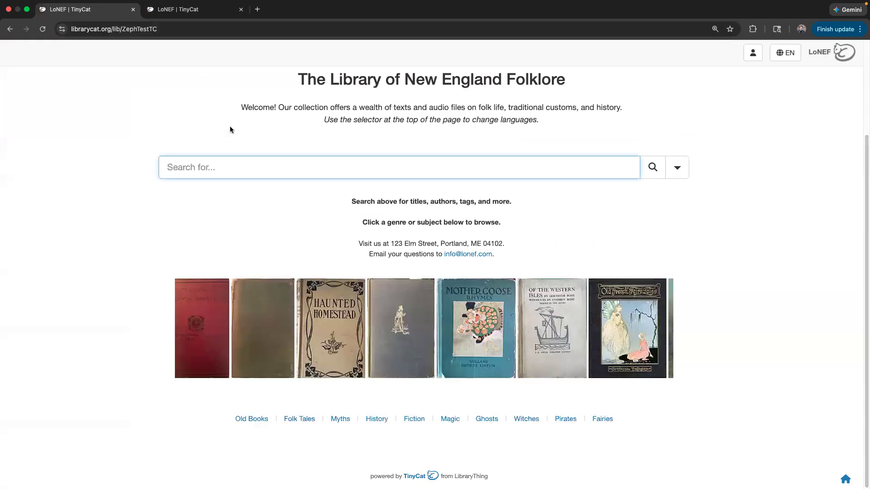
key("super+r")
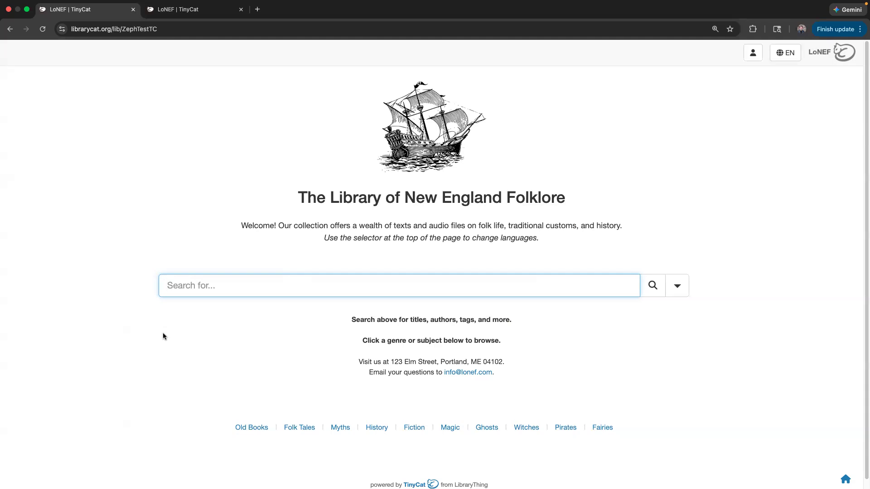
- Turn on the animated cover display, keeping Show set to Recent items
left_click(194, 11)
scroll(254, 362, "down", 5)
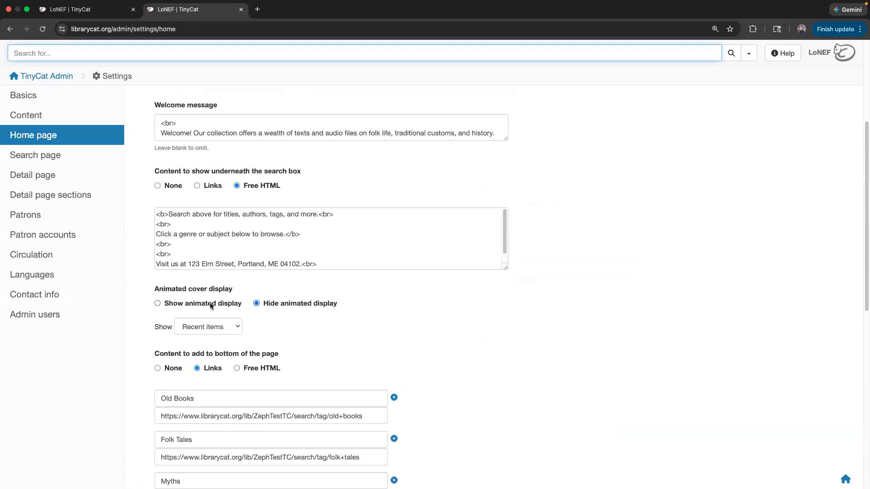
left_click(211, 306)
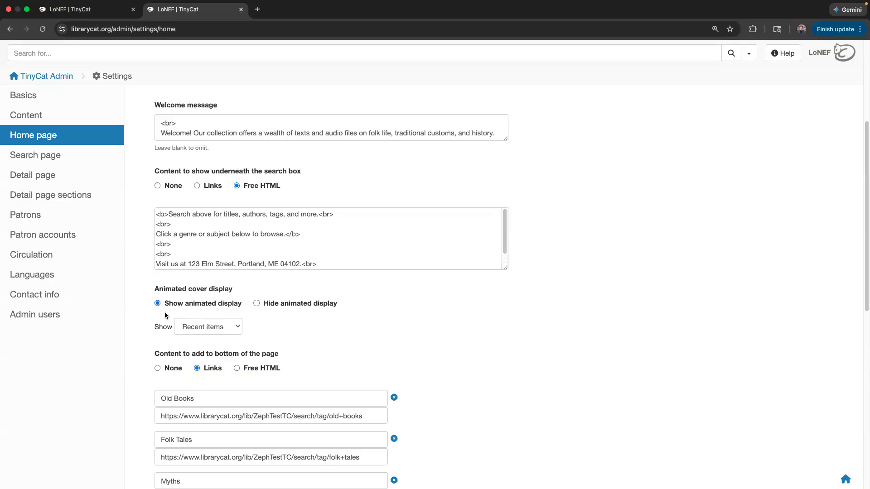
left_click(206, 328)
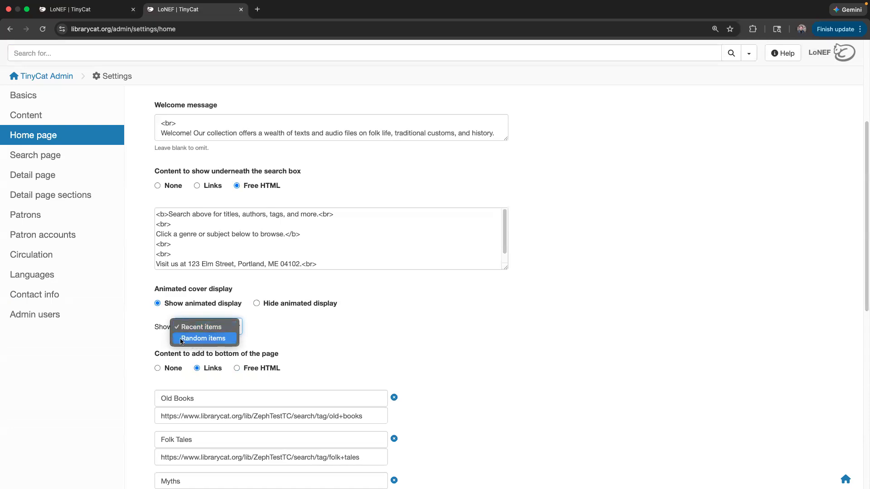
left_click(209, 331)
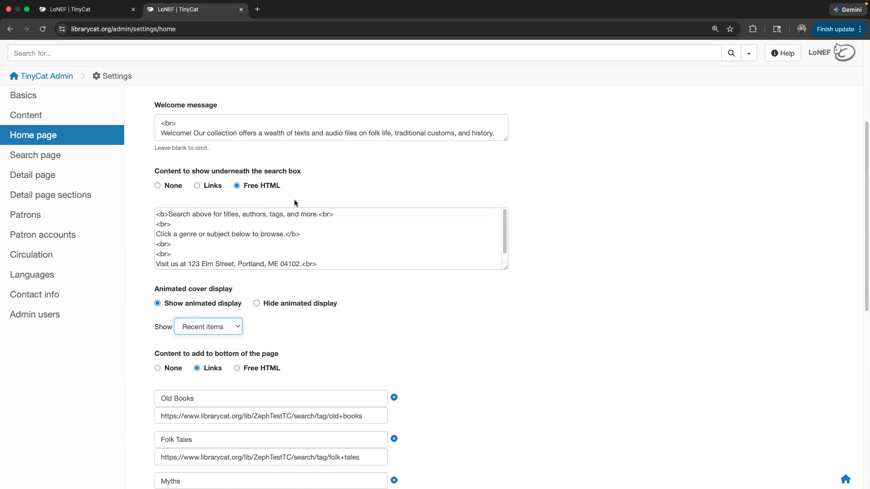
- Save the home page settings and go back to the public library page
left_click(120, 13)
left_click(194, 9)
scroll(245, 396, "down", 15)
left_click(168, 435)
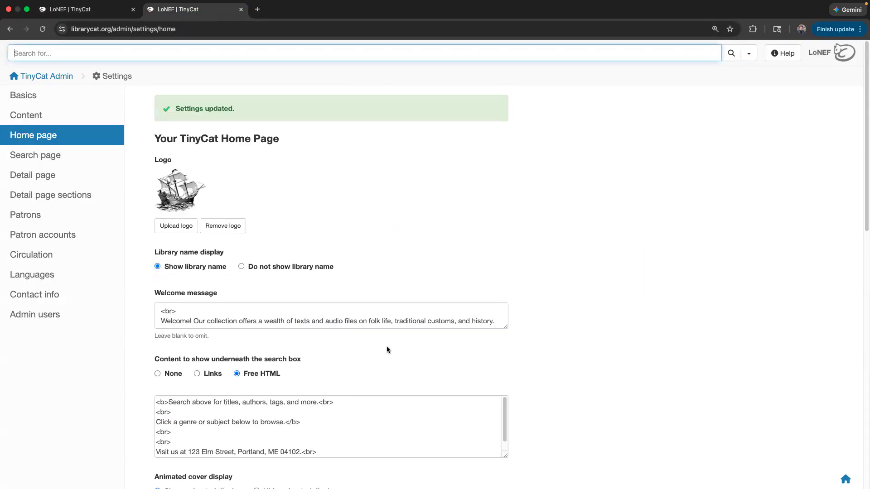
scroll(289, 212, "down", 2)
left_click(86, 9)
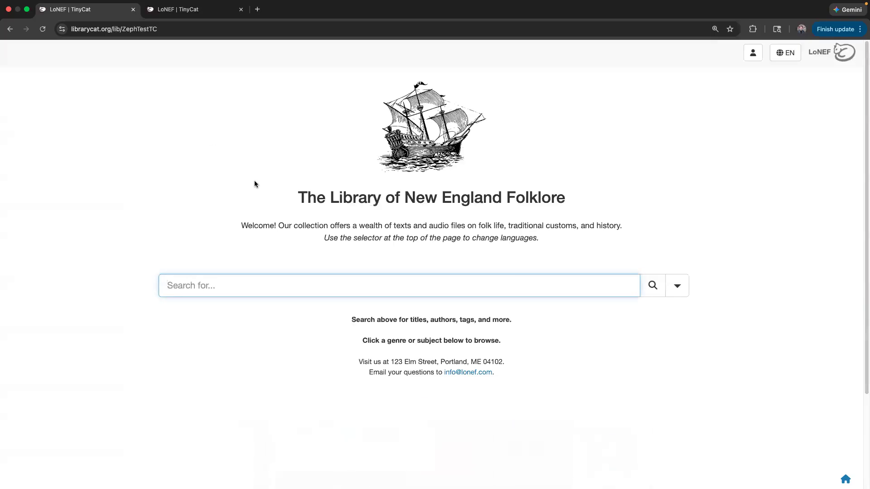
- Scroll to the cover carousel and try dragging the Great Expectations, Wuthering Heights and St. George covers
scroll(235, 261, "down", 3)
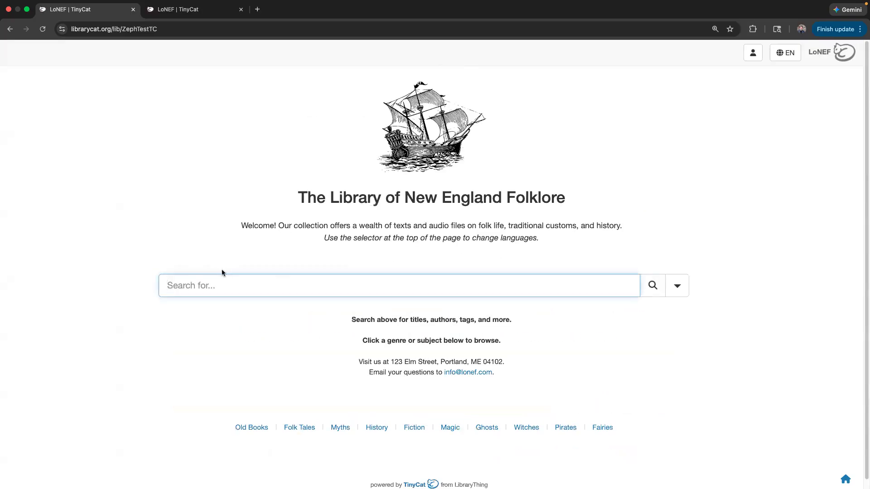
scroll(210, 315, "down", 3)
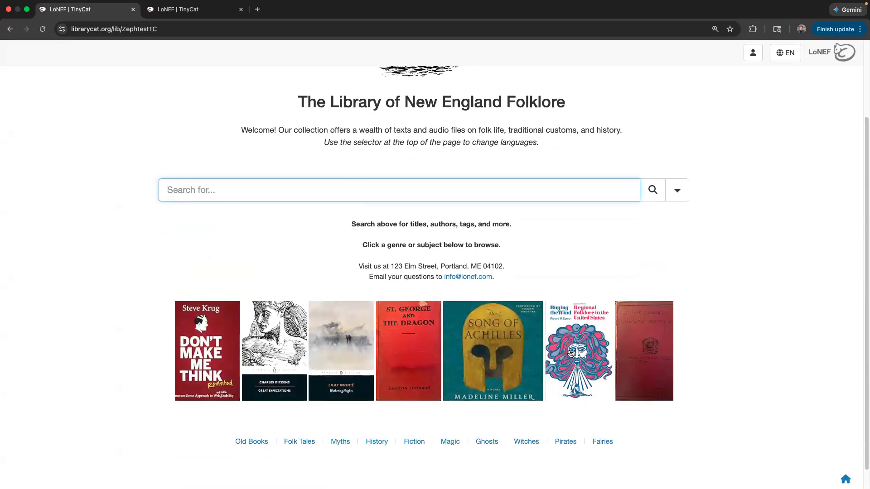
left_click_drag(185, 361, 174, 329)
left_click_drag(274, 363, 235, 289)
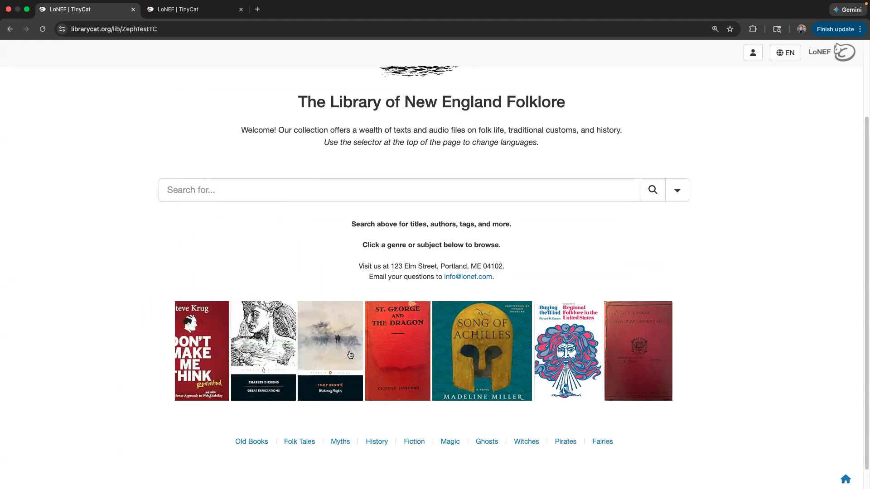
left_click_drag(350, 355, 348, 296)
left_click_drag(388, 348, 386, 315)
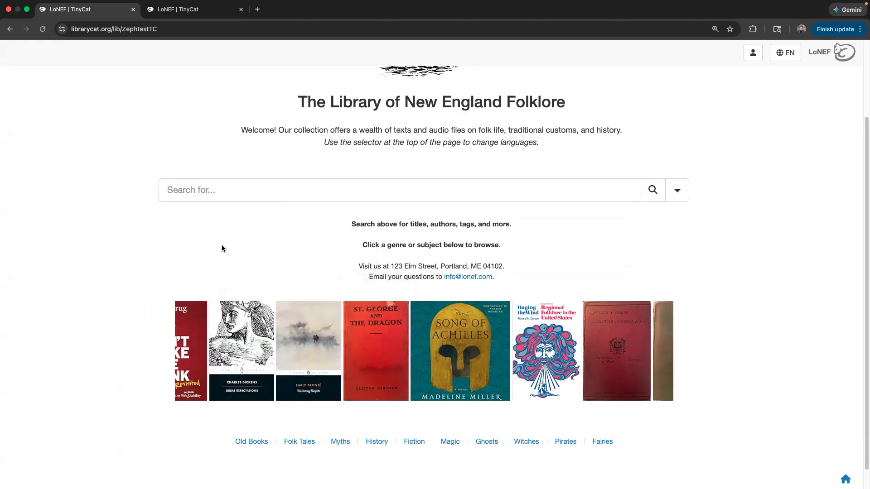
- Set the cover carousel to show Random items and save the settings
left_click(208, 17)
left_click(214, 422)
left_click(206, 434)
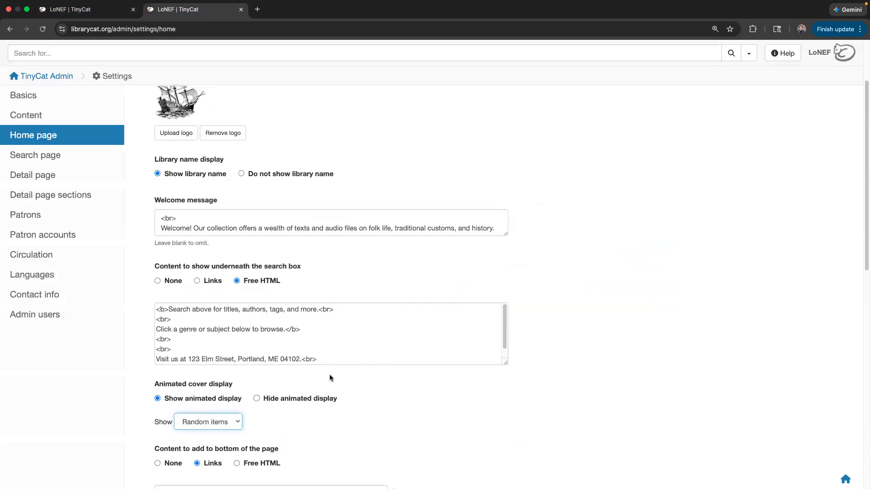
scroll(365, 390, "down", 10)
left_click(167, 434)
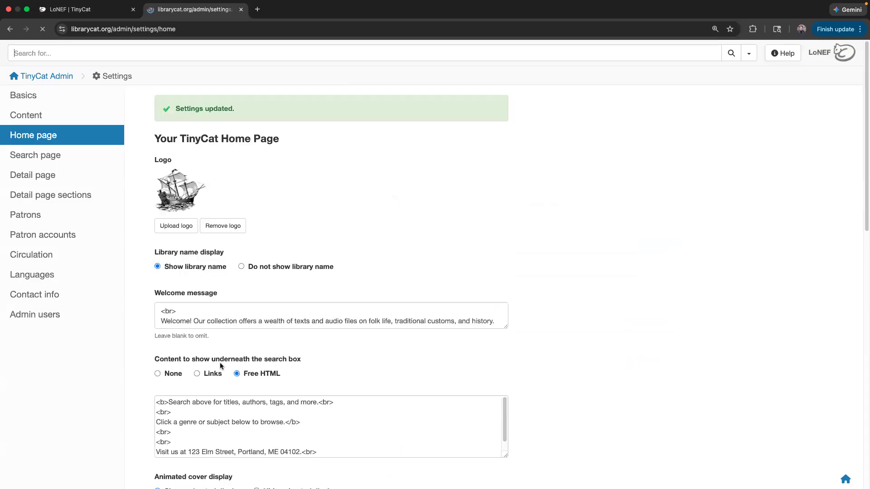
- Reload the public home page four times to see random covers, then return to admin settings
left_click(90, 10)
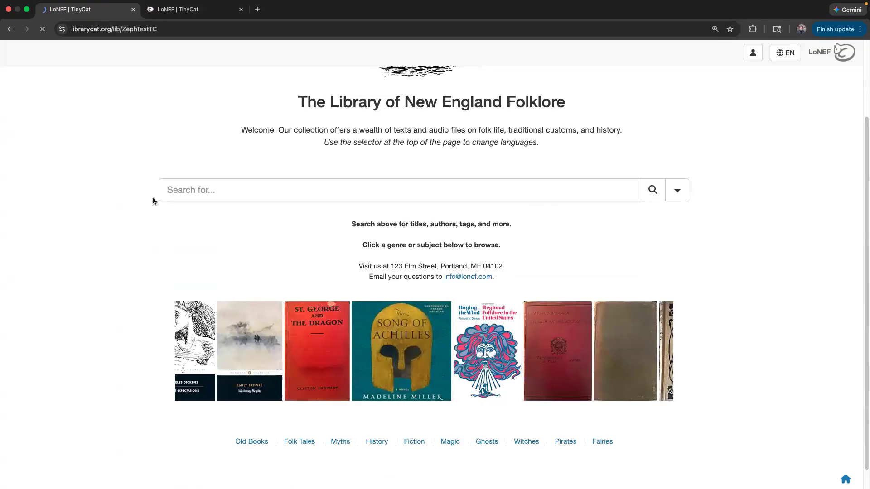
key("super+r")
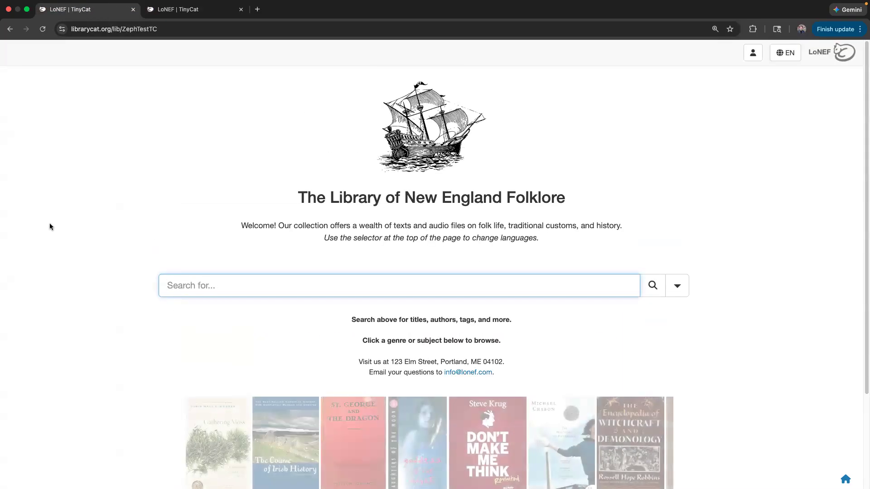
scroll(70, 264, "down", 1)
scroll(70, 267, "down", 1)
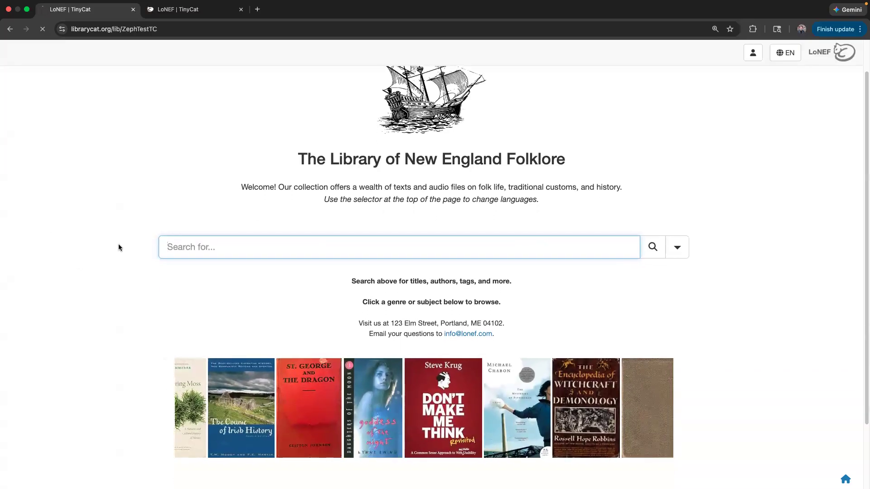
key("super+r")
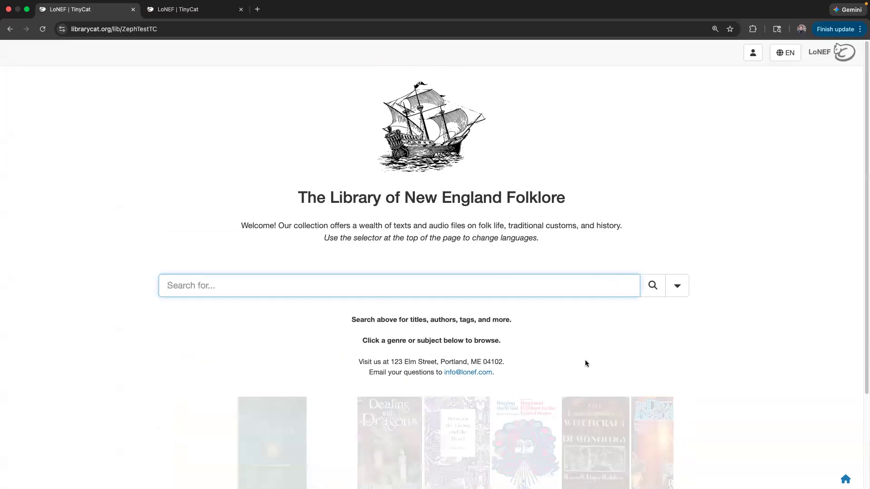
scroll(578, 356, "down", 3)
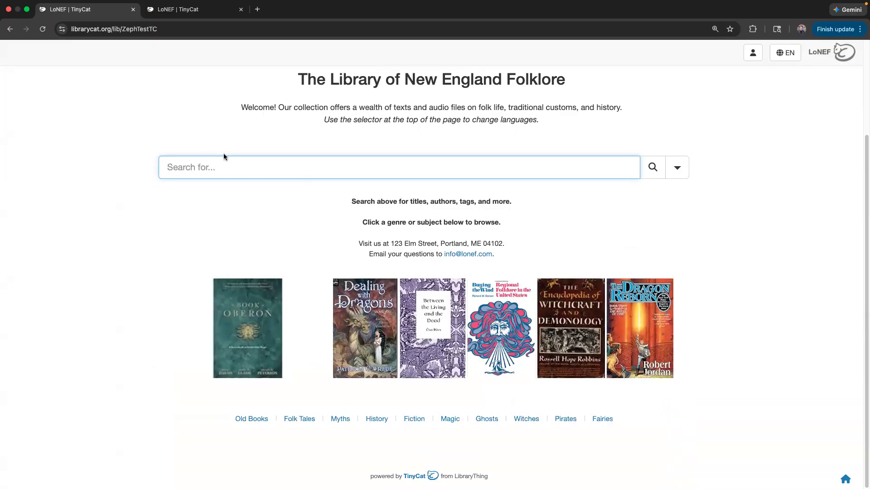
key("super+r")
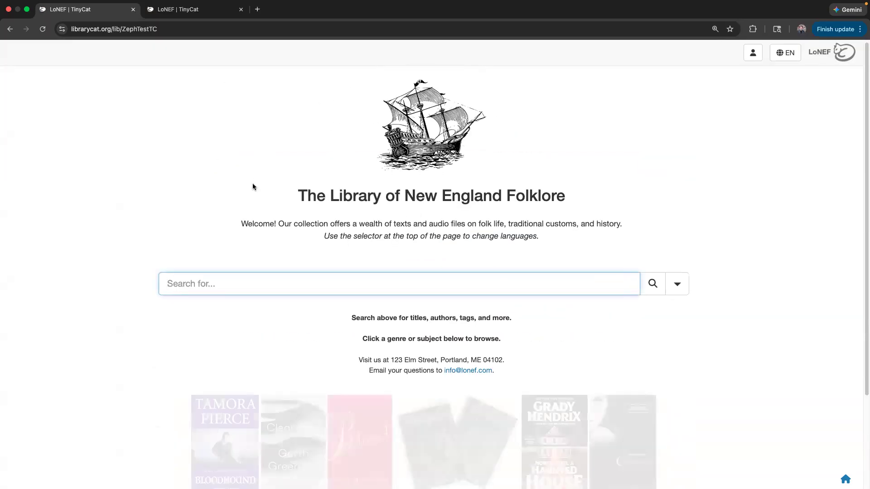
scroll(252, 190, "down", 2)
key("super+r")
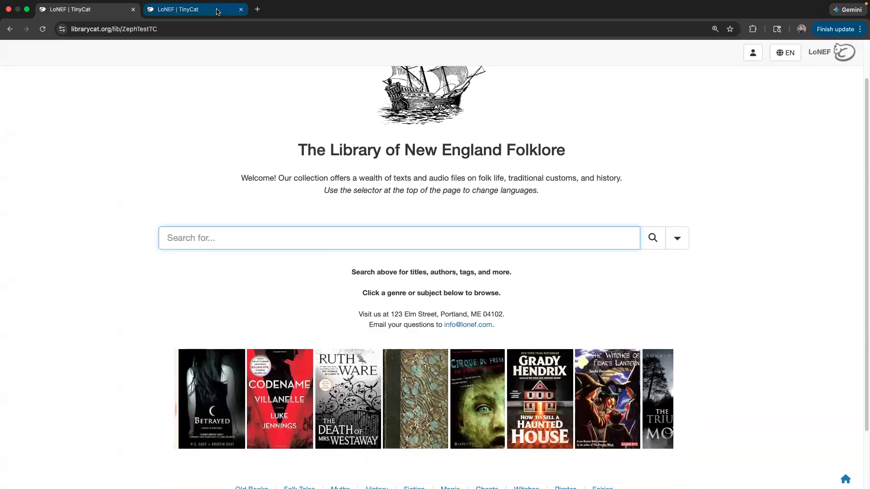
key("ctrl+Tab")
scroll(326, 319, "down", 5)
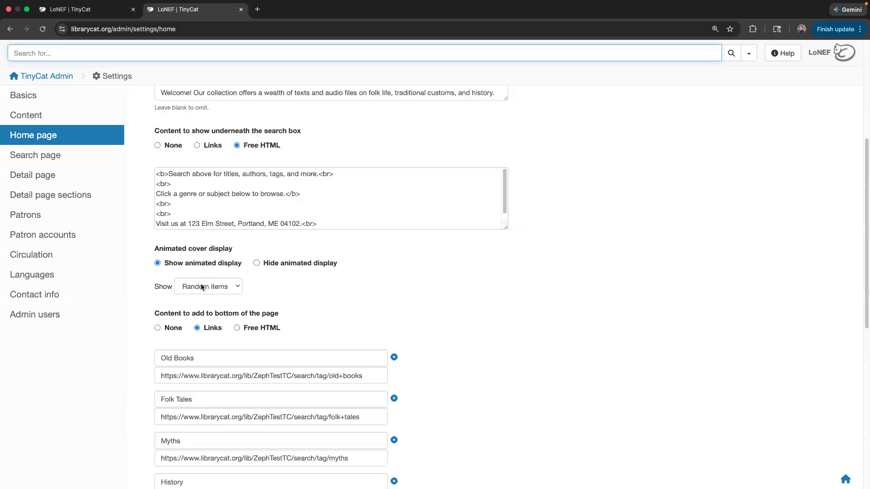
- Set the carousel back to Recent items and reload the public page, which prompts form resubmission
left_click(202, 286)
left_click(255, 287)
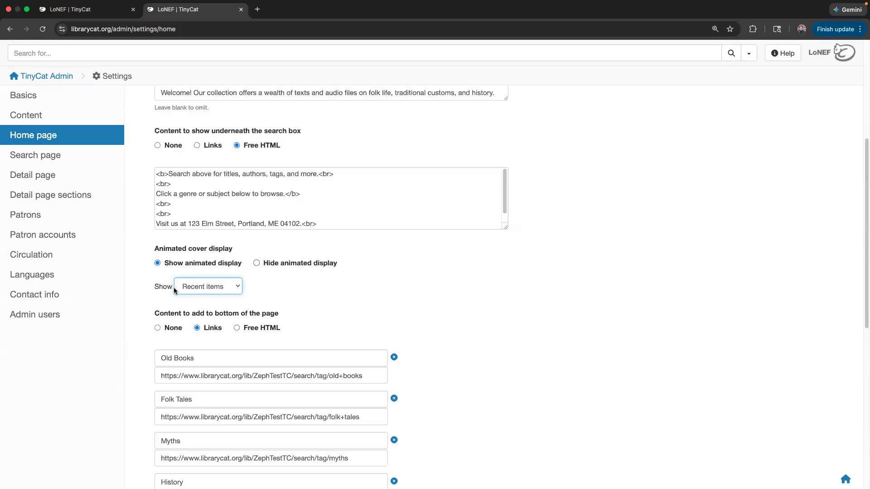
scroll(302, 306, "down", 8)
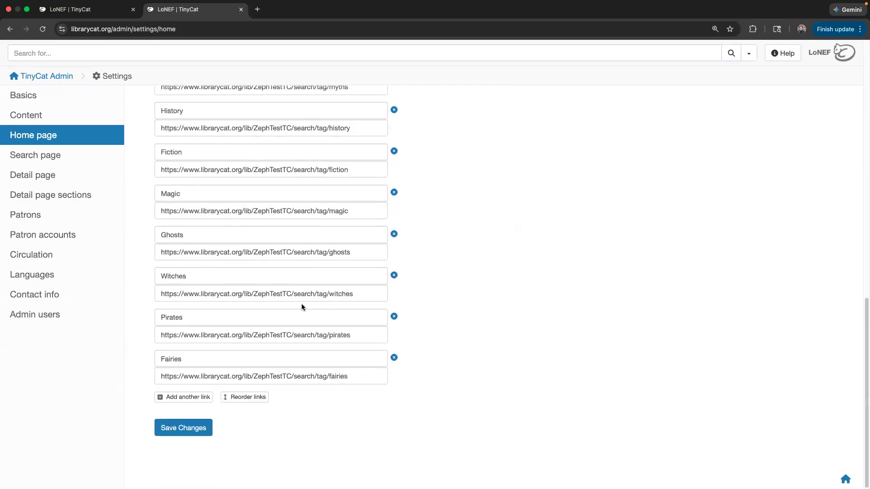
scroll(308, 343, "up", 10)
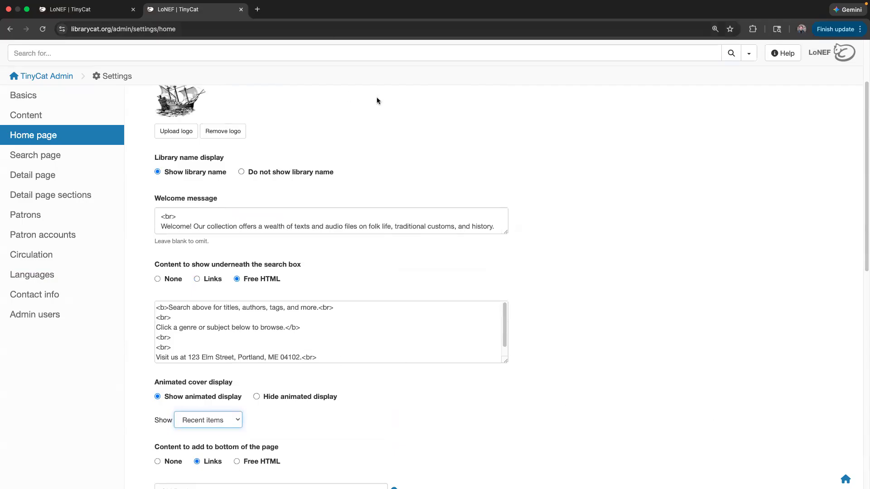
key("ctrl+Tab")
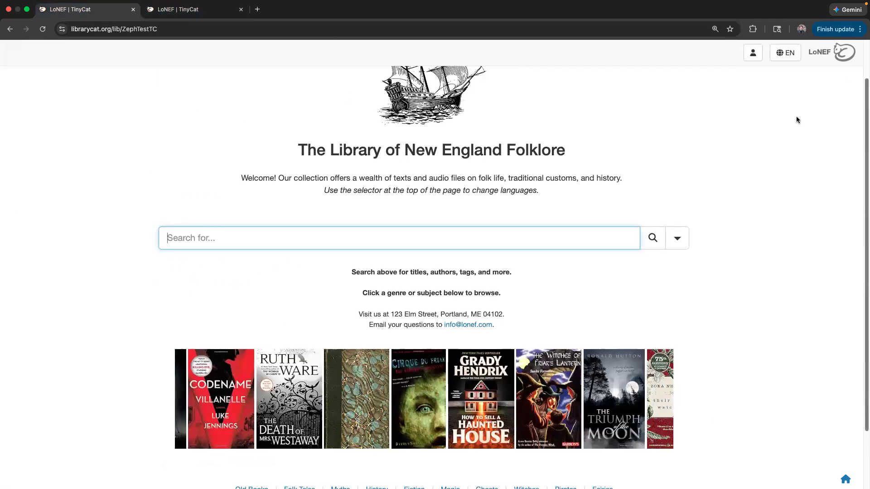
key("super+r")
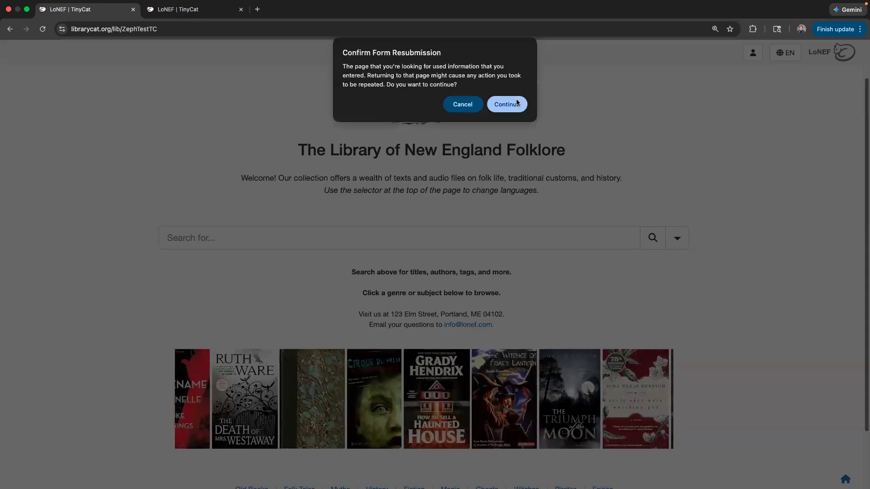
- Confirm the form resubmission and check the reloaded public page's cover row
left_click(500, 102)
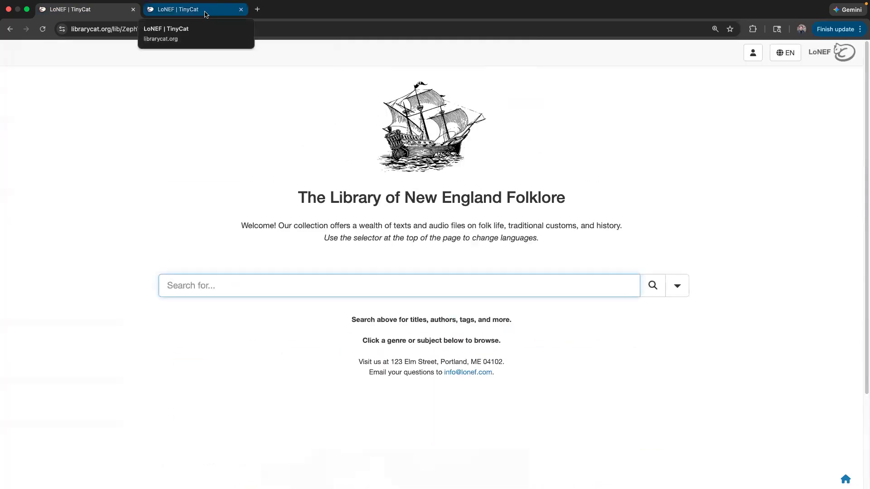
left_click(205, 12)
scroll(208, 118, "up", 3)
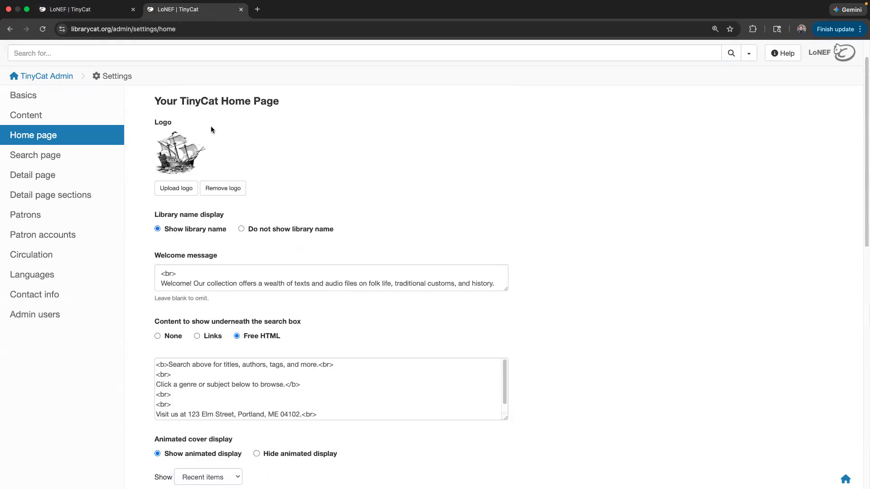
left_click(86, 9)
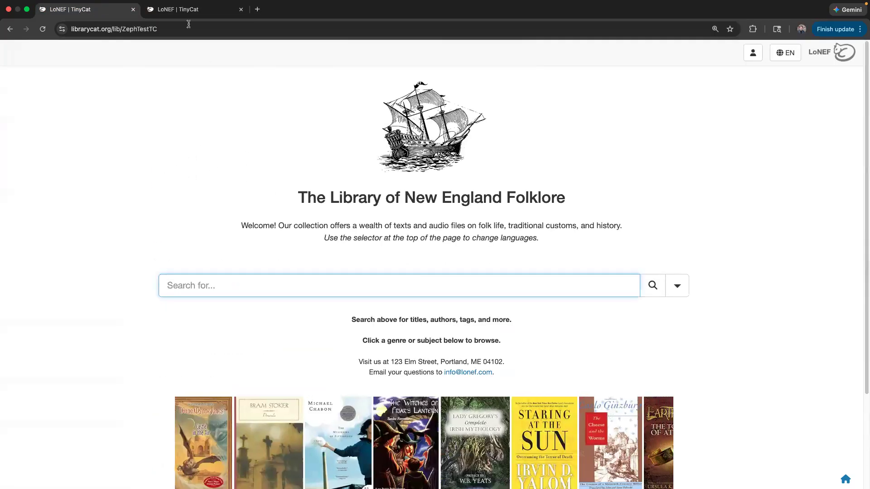
scroll(198, 182, "down", 2)
scroll(200, 187, "up", 2)
- Move between admin settings and the public page, highlighting the library title text
left_click(213, 150)
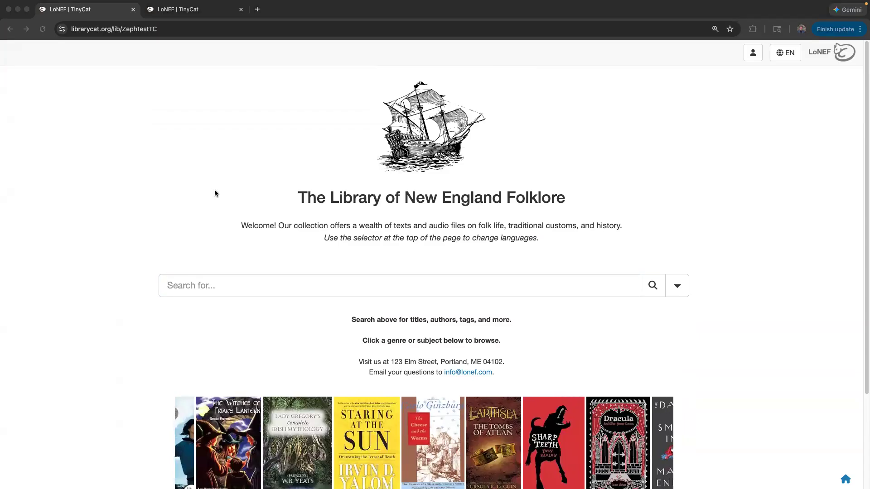
left_click(197, 5)
left_click(164, 21)
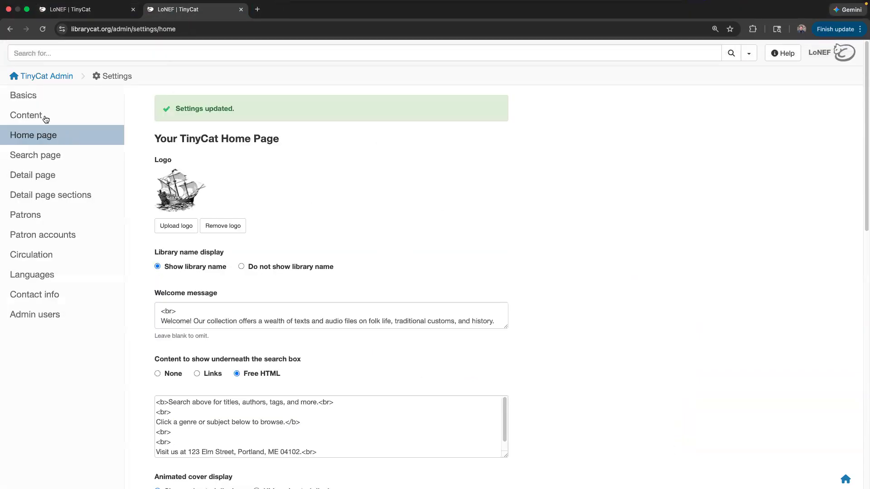
left_click(70, 6)
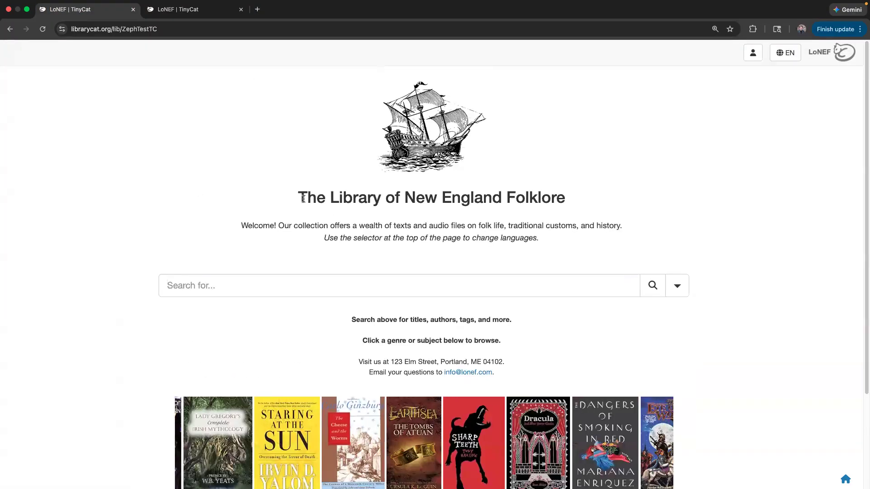
left_click_drag(305, 199, 581, 201)
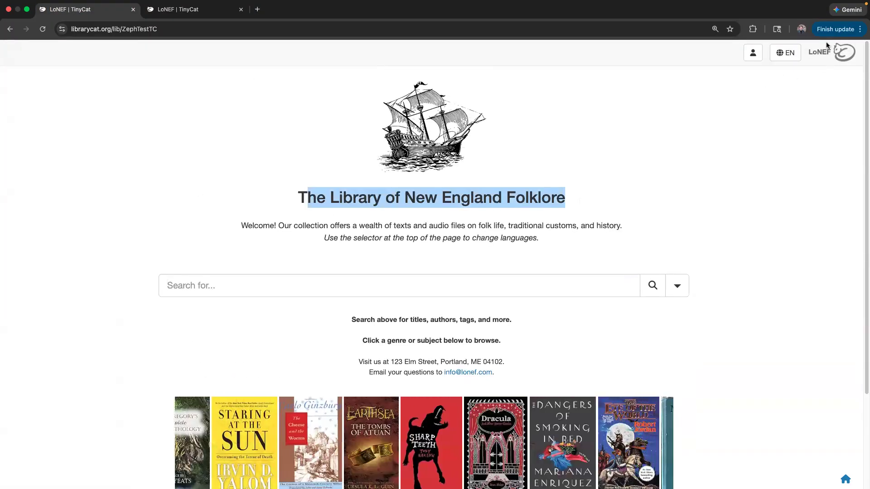
left_click(172, 6)
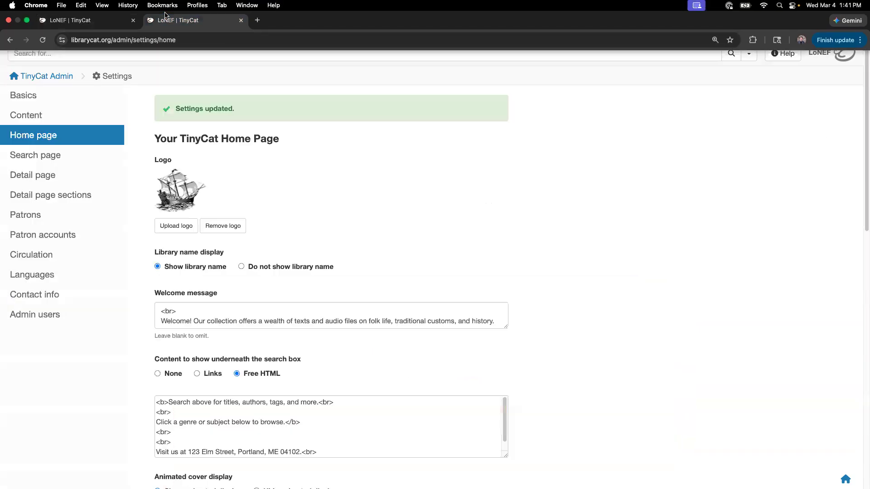
- Open the Basics settings, then return to the public page and clear the title highlight
left_click(52, 101)
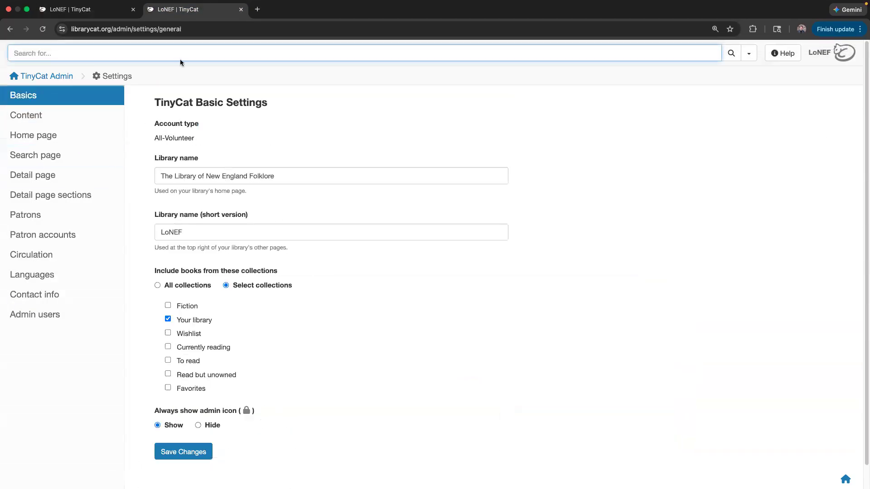
left_click(86, 9)
left_click(234, 176)
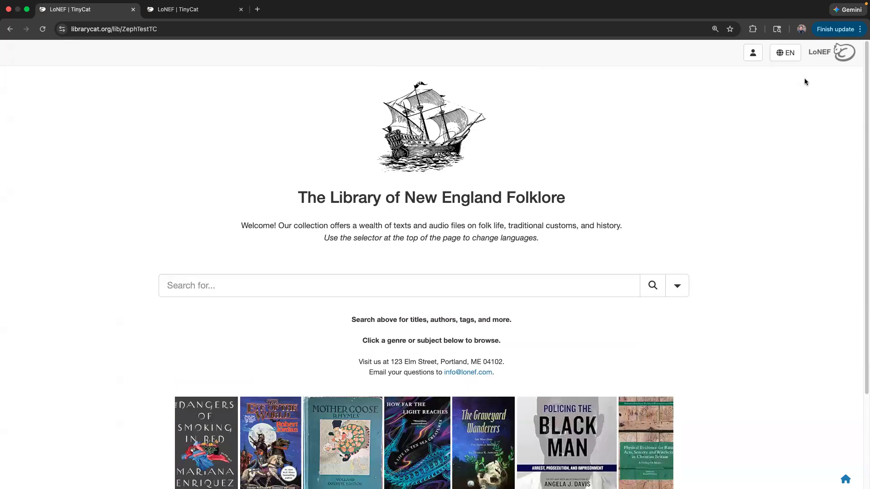
- Check the public page's EN language menu, then open the admin Languages settings
left_click(786, 54)
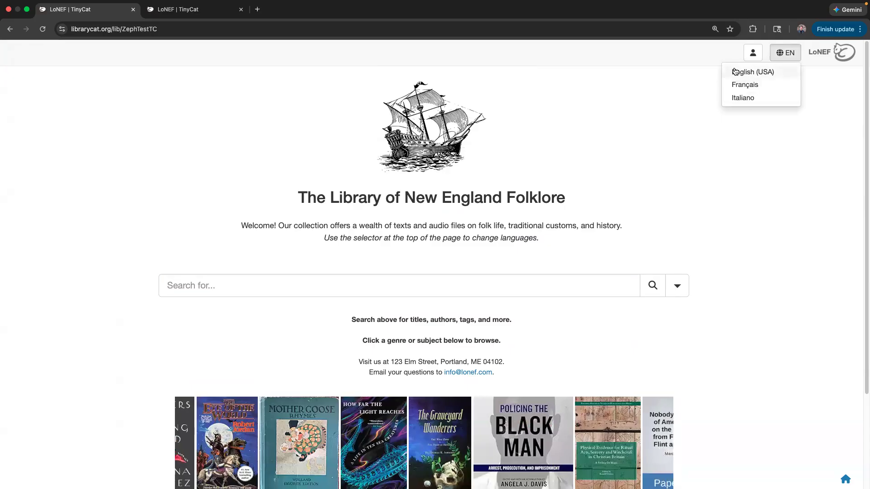
left_click(192, 14)
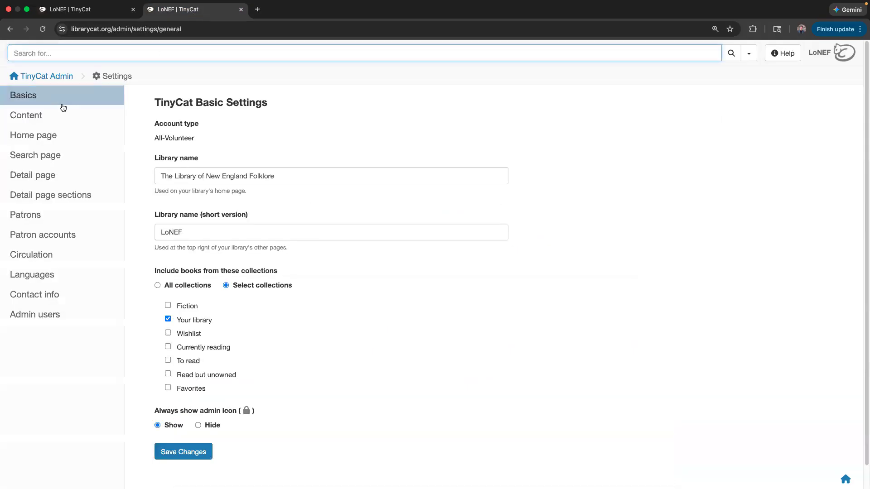
left_click(55, 278)
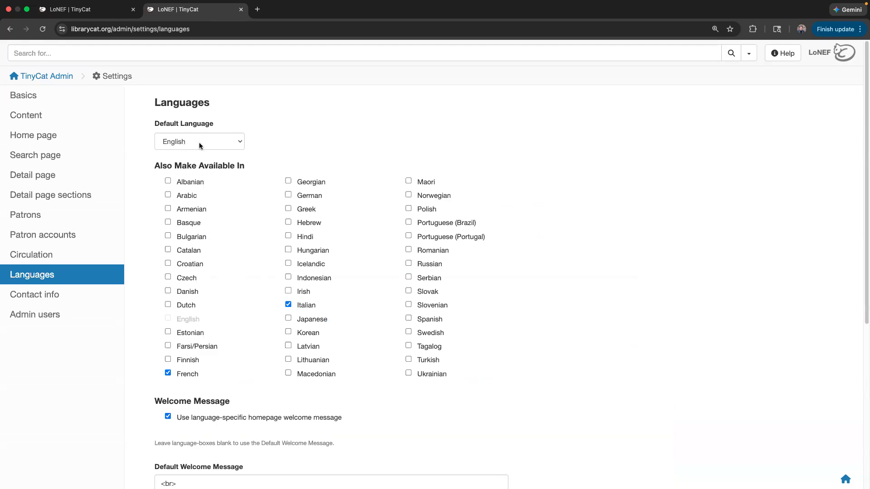
- Review the Default Language choices, leaving English as the default
left_click(200, 145)
left_click(254, 140)
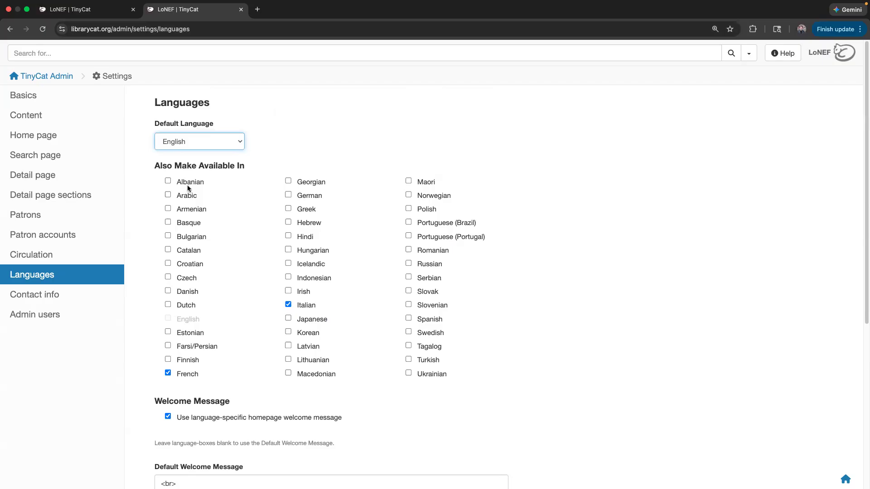
left_click(186, 141)
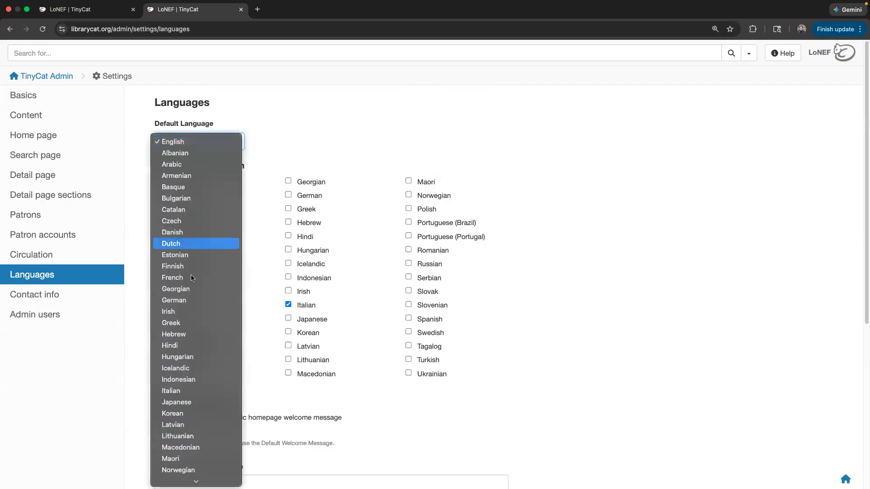
left_click(329, 149)
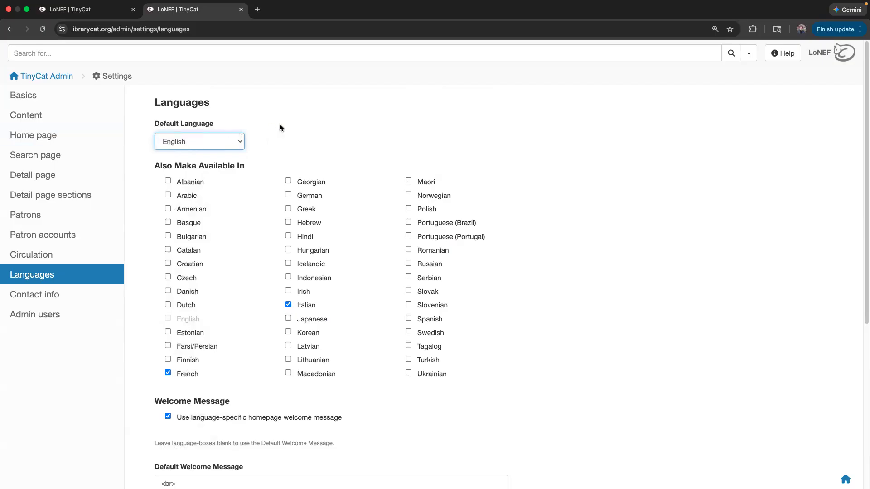
left_click(304, 116)
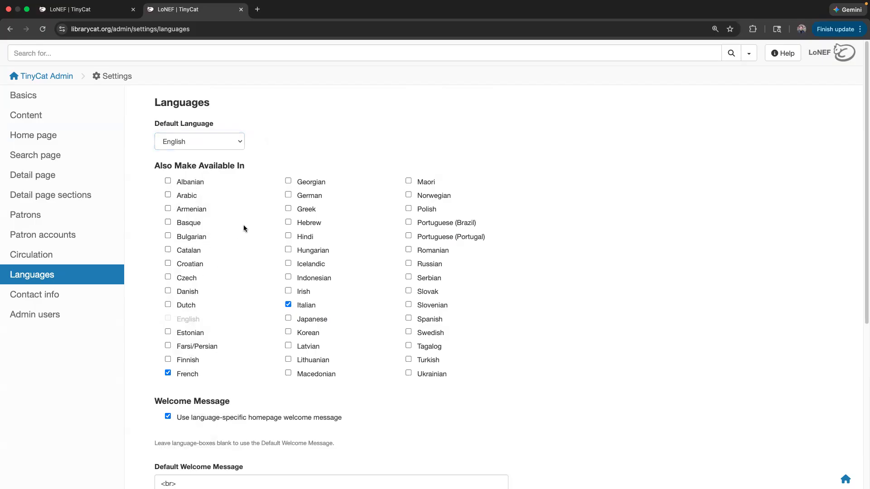
scroll(244, 228, "down", 1)
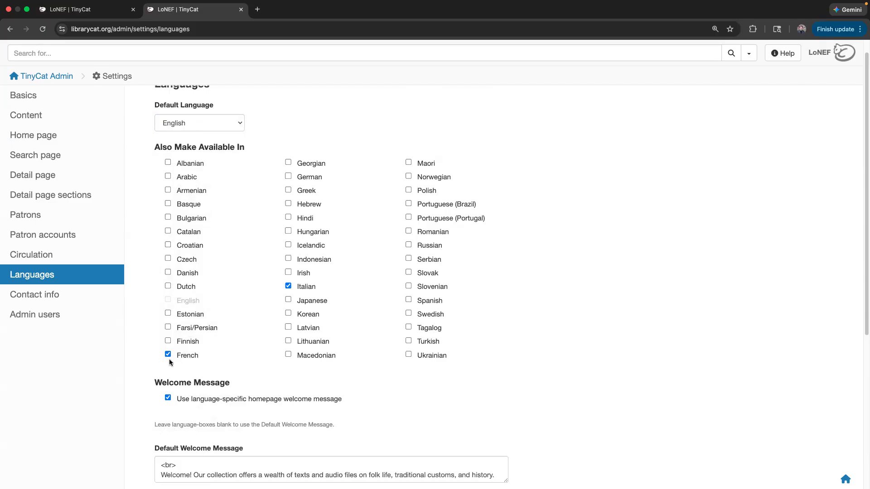
left_click(96, 12)
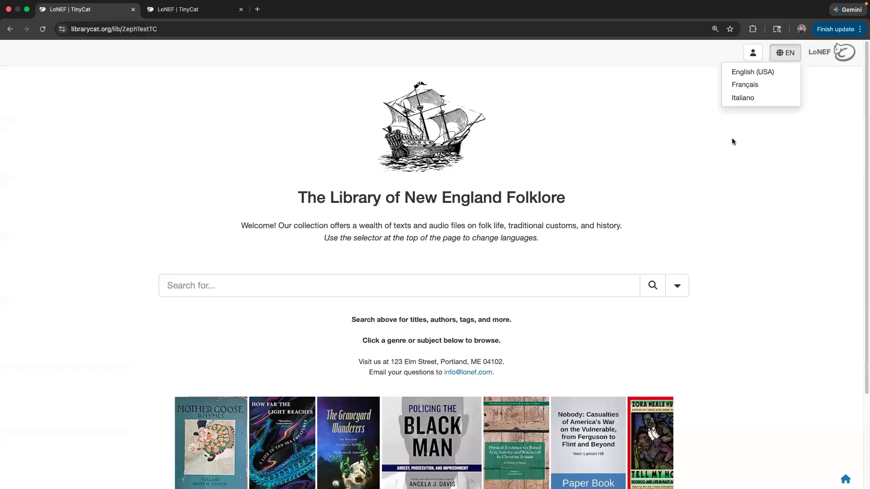
left_click(789, 54)
left_click(788, 54)
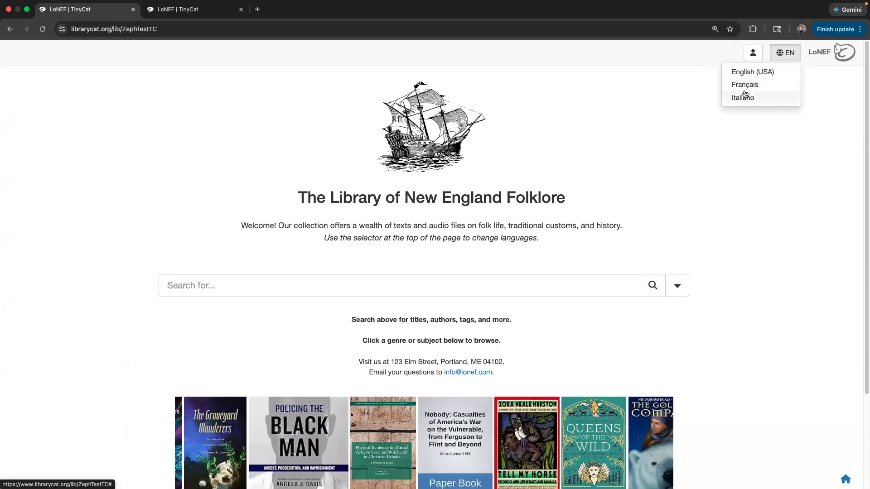
left_click_drag(321, 239, 547, 242)
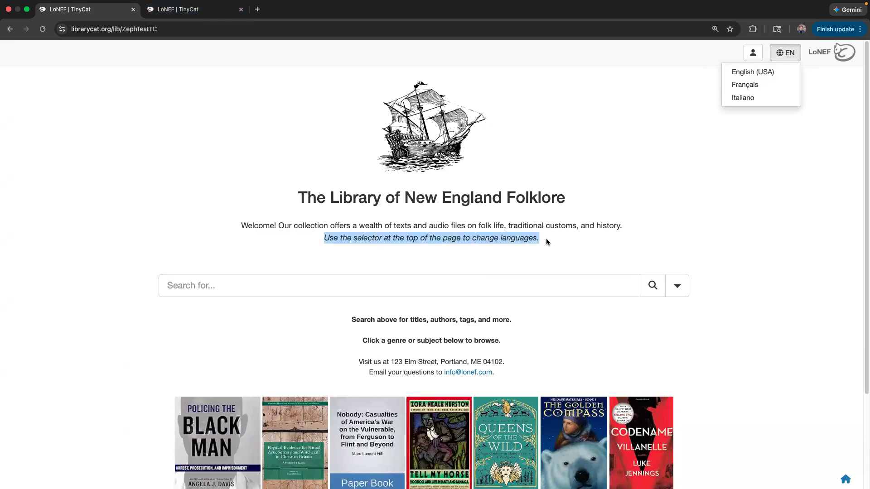
left_click(547, 242)
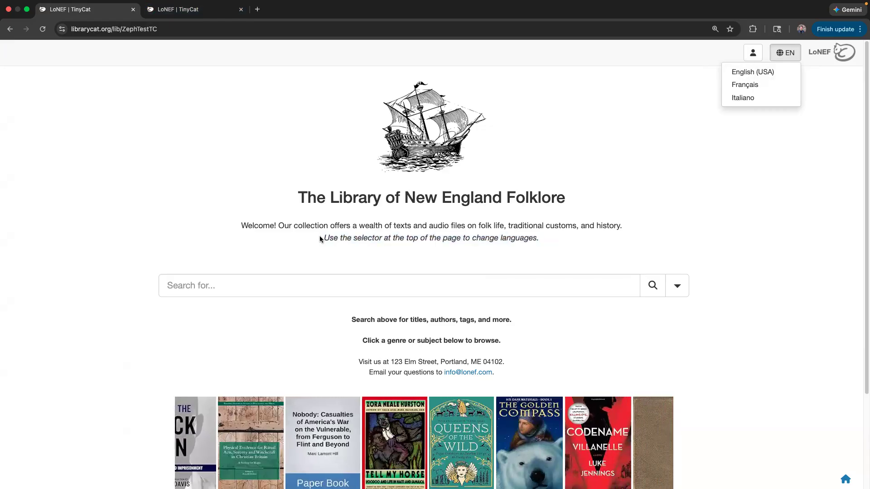
left_click(183, 20)
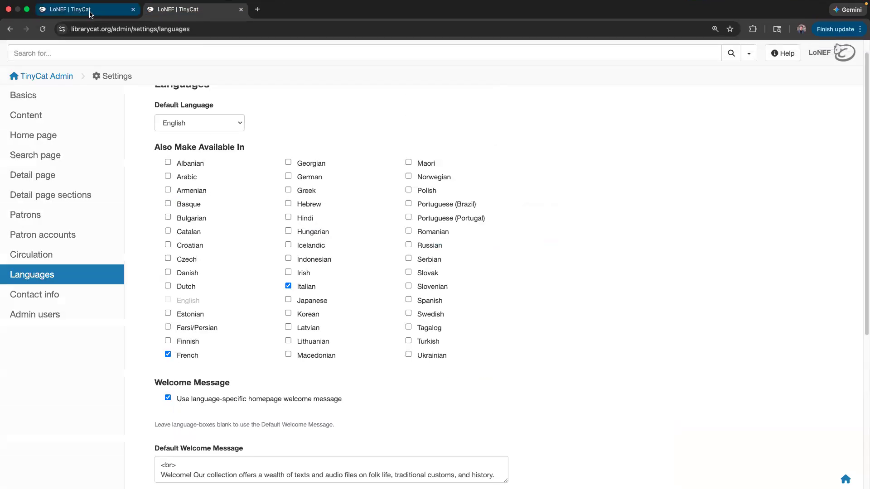
left_click(86, 9)
left_click_drag(319, 241, 539, 241)
left_click(548, 244)
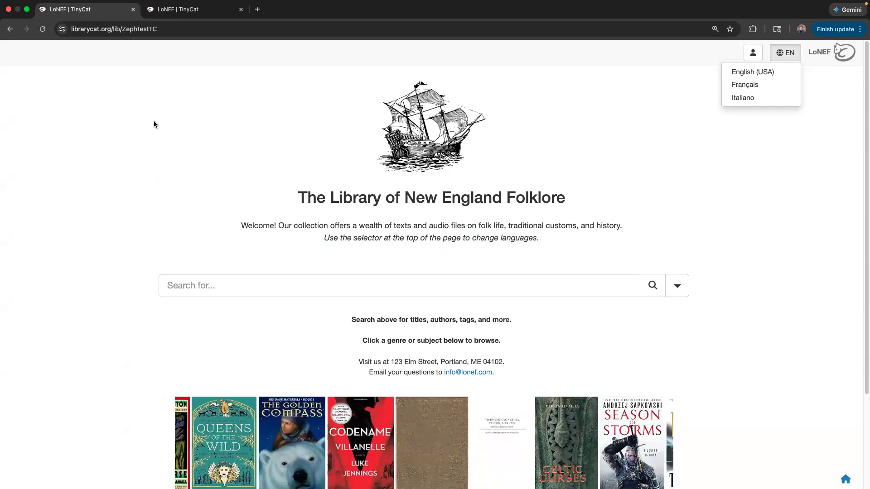
left_click(178, 10)
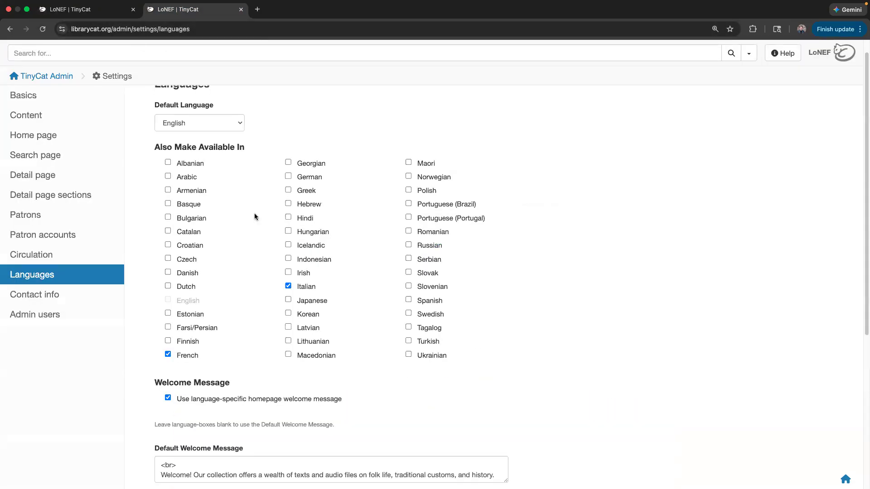
scroll(287, 209, "up", 1)
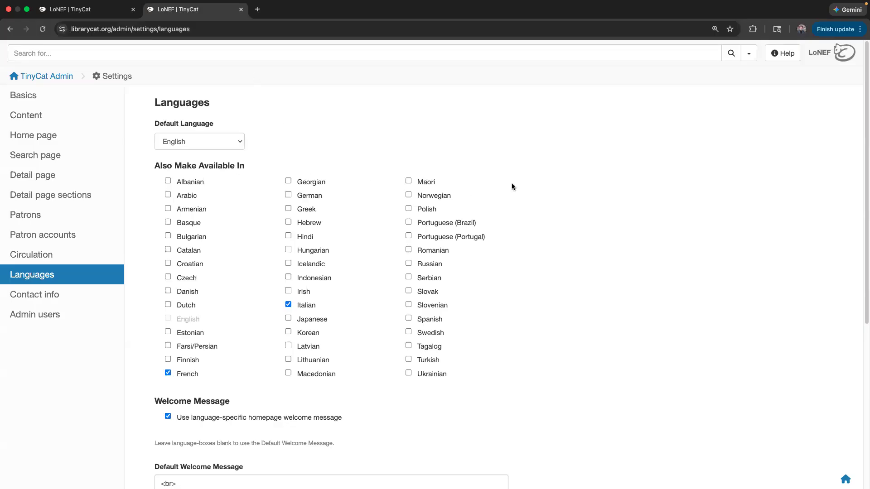
scroll(603, 259, "down", 1)
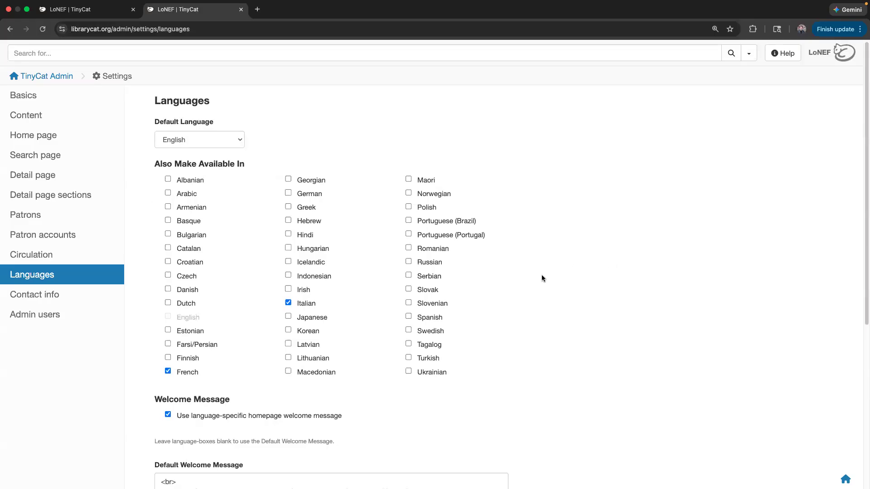
- Compare the public page's two-line welcome with the settings and enlarge the English welcome box
scroll(542, 278, "down", 2)
scroll(497, 358, "down", 5)
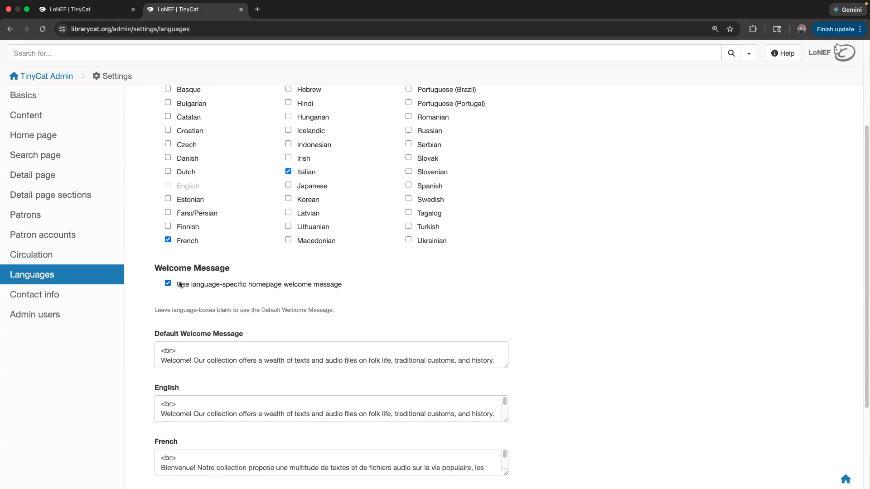
scroll(238, 284, "down", 1)
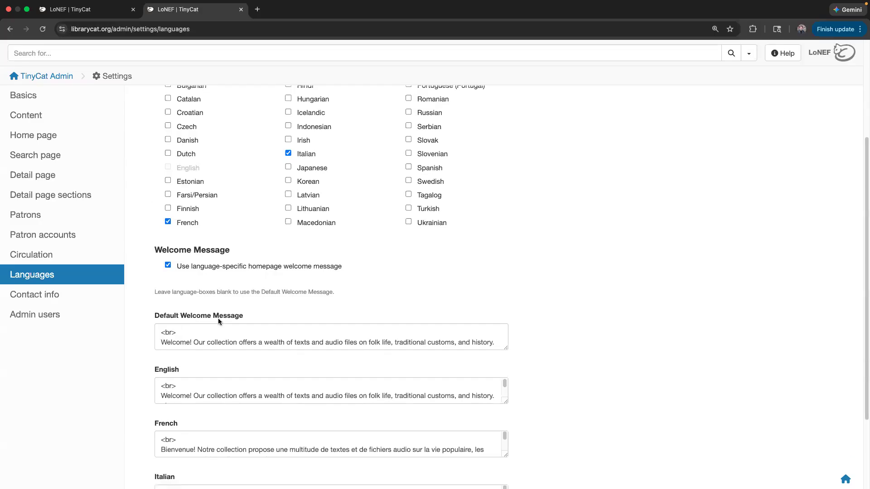
scroll(287, 277, "down", 3)
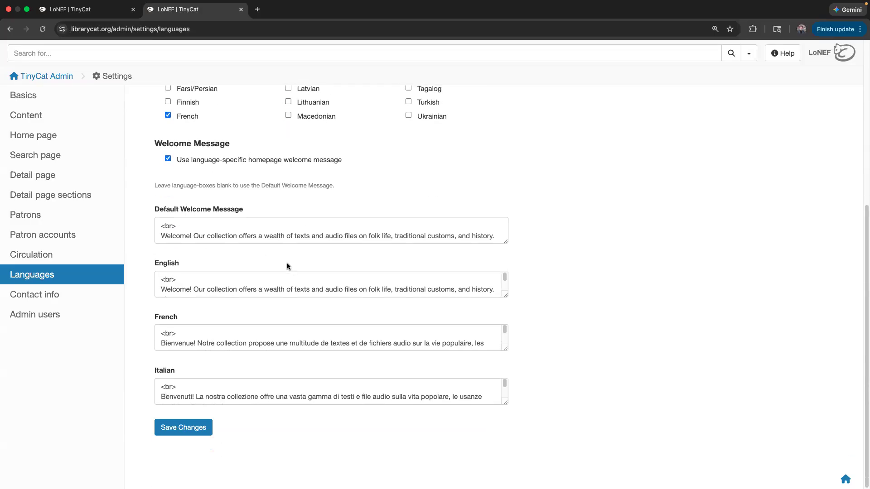
key("ctrl+shift+Tab")
left_click_drag(240, 225, 569, 242)
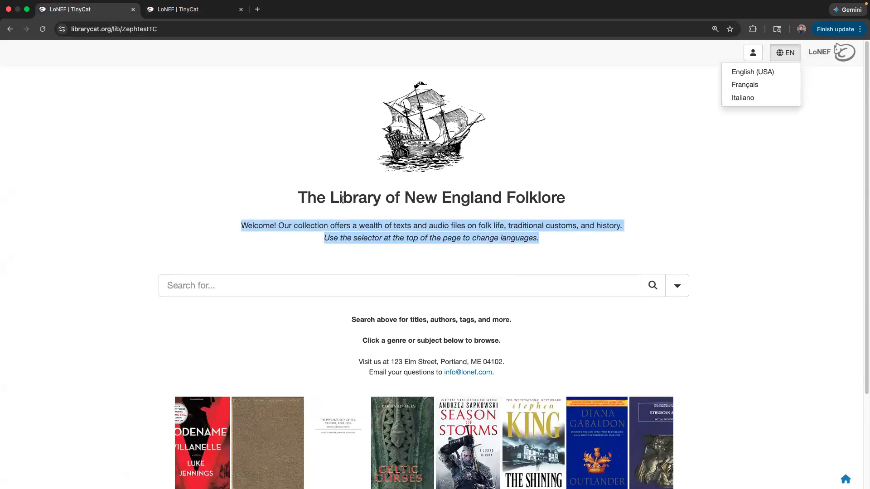
left_click(207, 13)
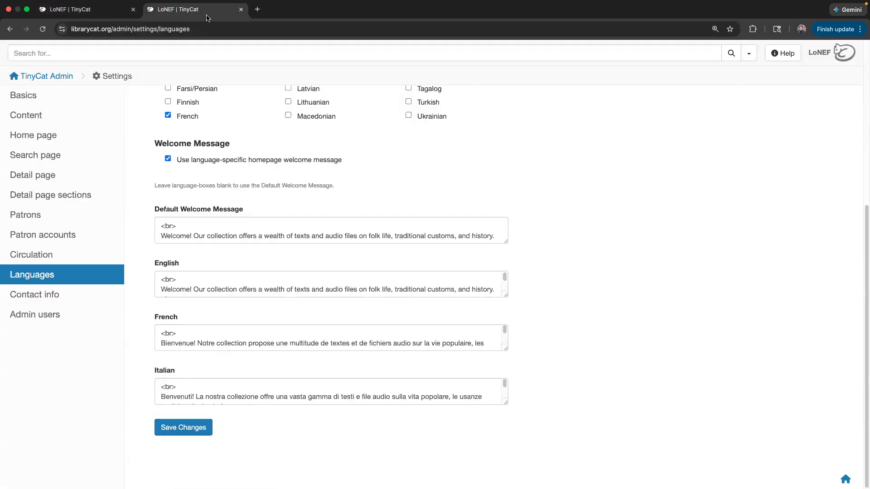
left_click_drag(506, 294, 511, 328)
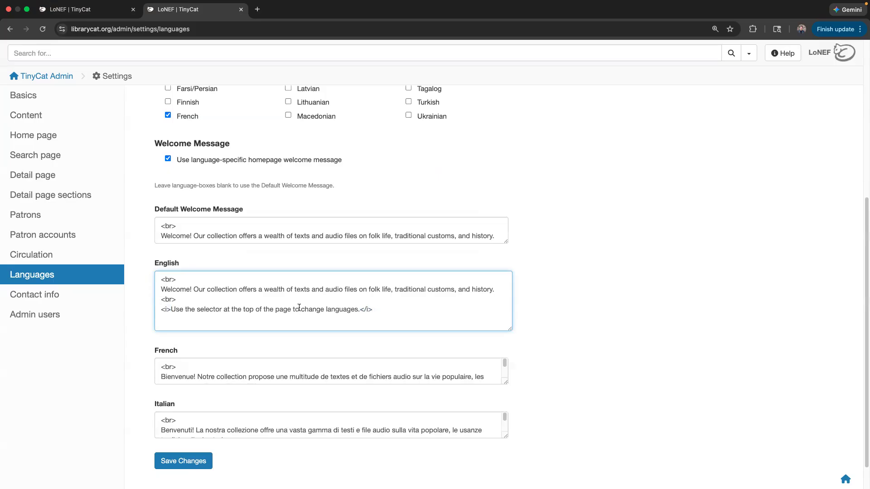
- Enlarge the French welcome box and read through the French and Italian welcome messages
scroll(193, 356, "down", 1)
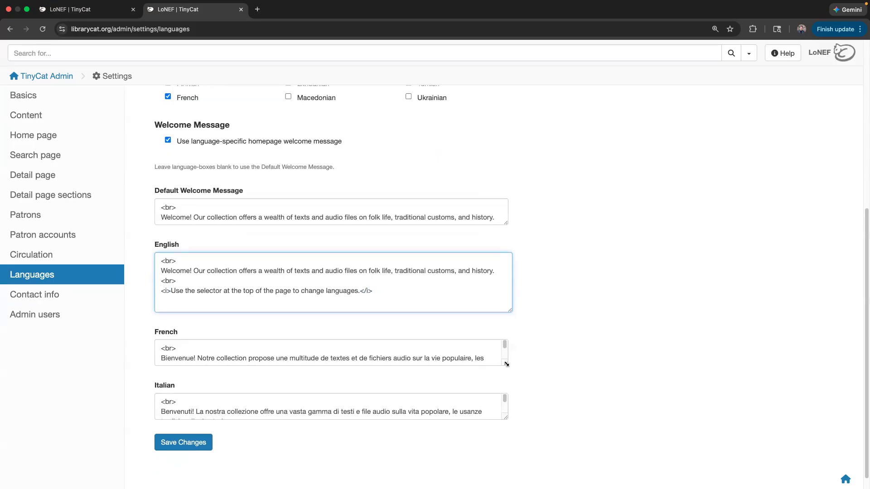
left_click_drag(506, 364, 524, 419)
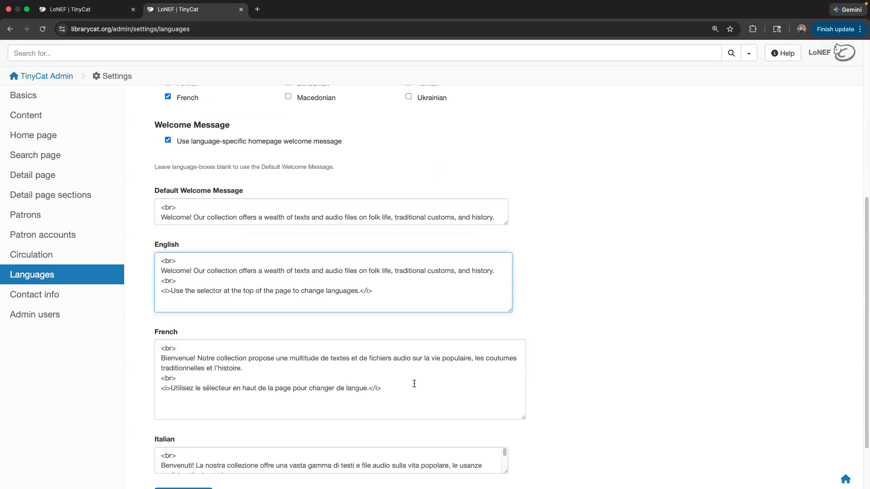
scroll(415, 384, "down", 1)
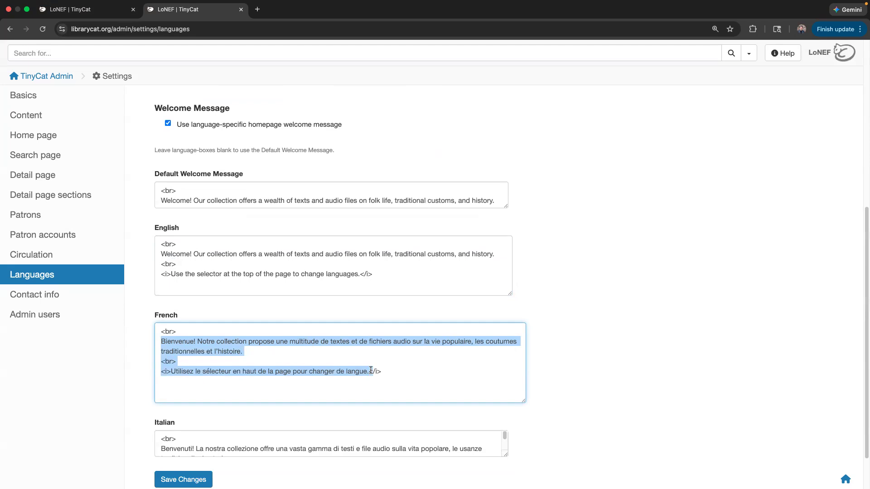
left_click(393, 373)
left_click(242, 372)
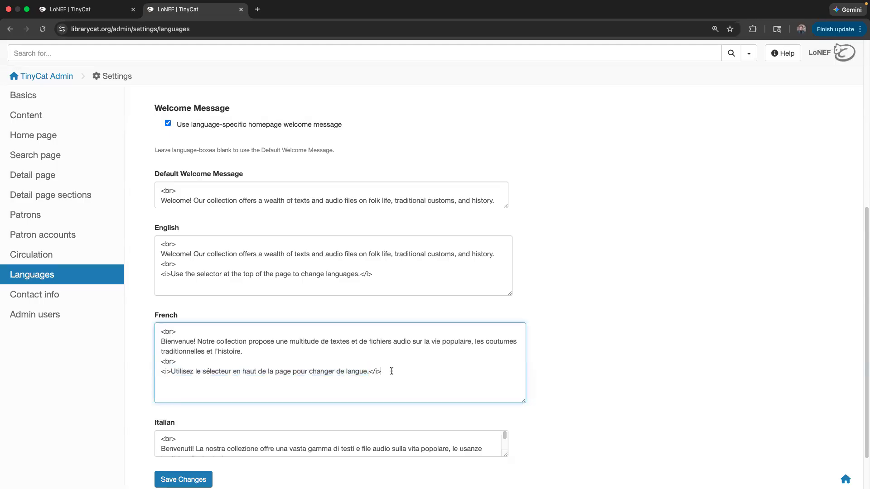
scroll(391, 371, "down", 2)
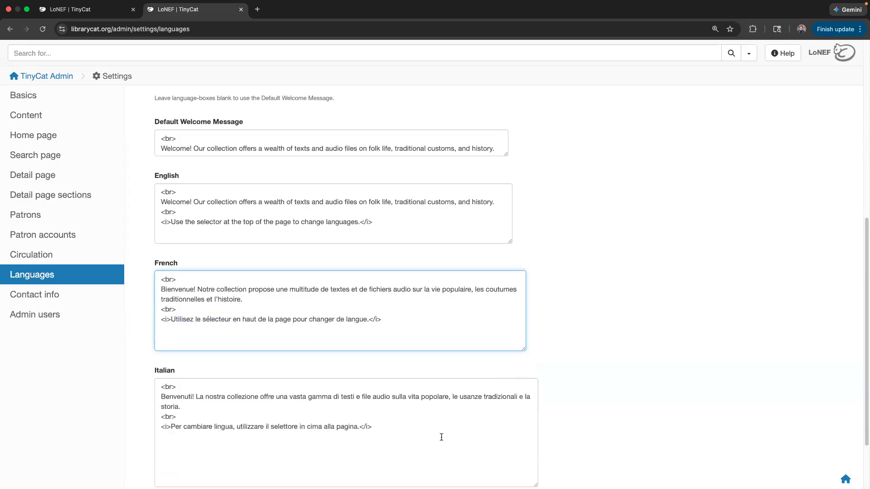
left_click(425, 368)
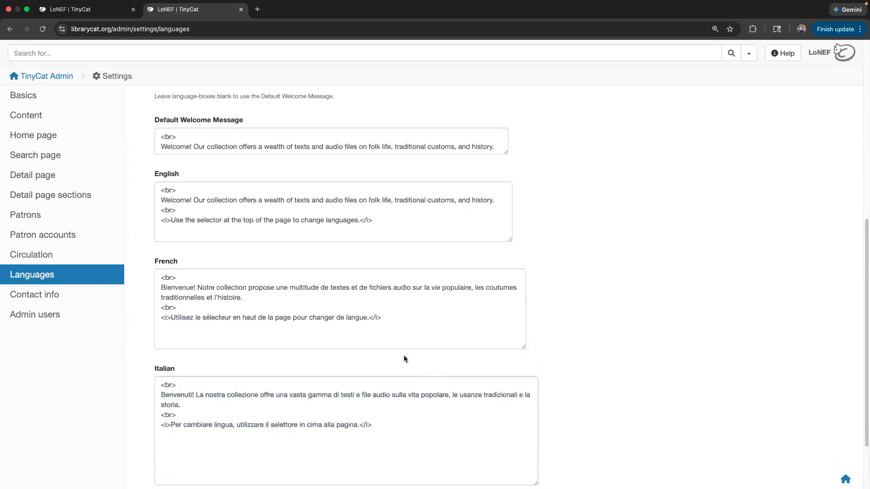
scroll(403, 358, "down", 2)
- Switch the public library page to French, then Italian, highlighting each translated welcome message
left_click(112, 13)
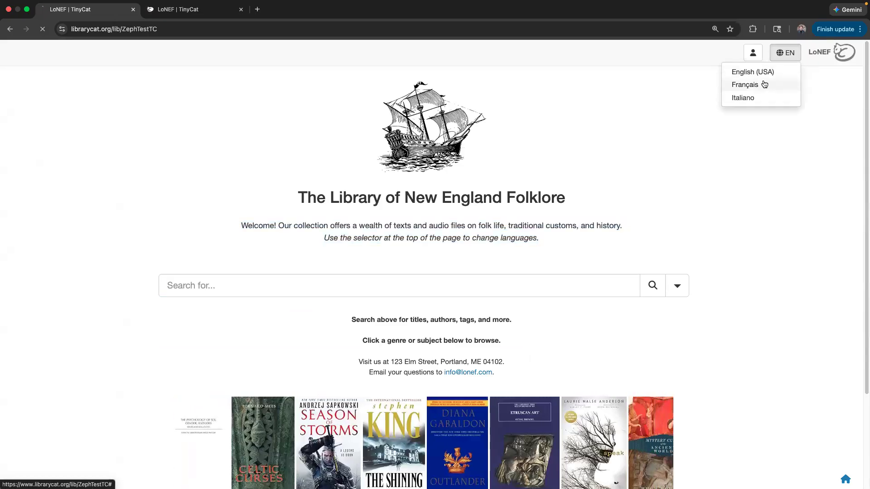
left_click(746, 85)
left_click_drag(178, 227, 558, 239)
left_click(784, 54)
left_click(743, 97)
left_click_drag(194, 228, 563, 239)
left_click(567, 245)
- Look back at the admin Languages settings, then return to the Italian library page
left_click(193, 25)
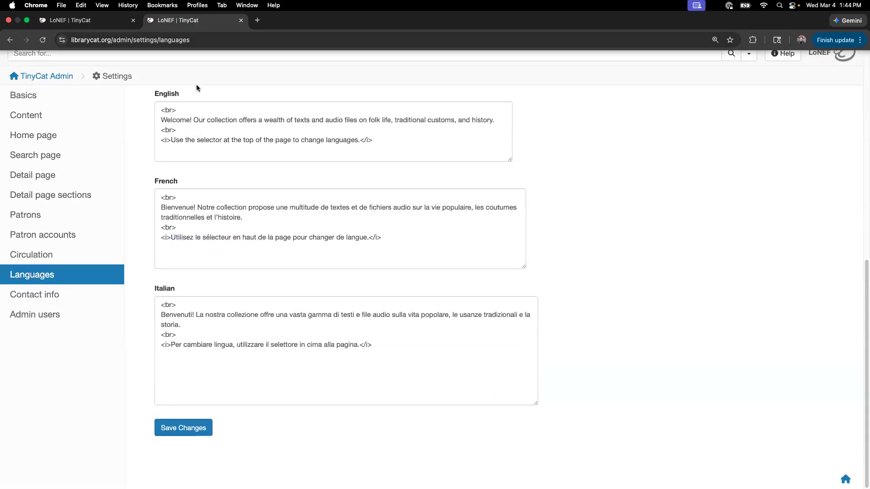
scroll(394, 227, "up", 4)
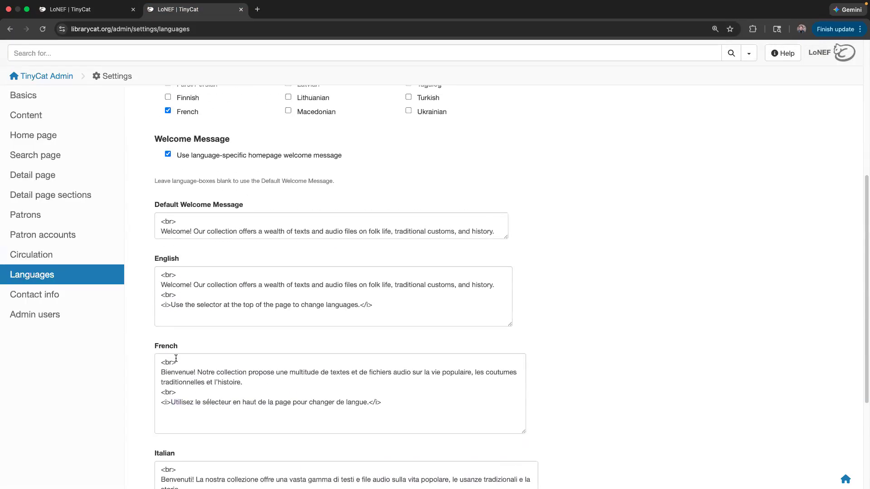
scroll(311, 332, "up", 6)
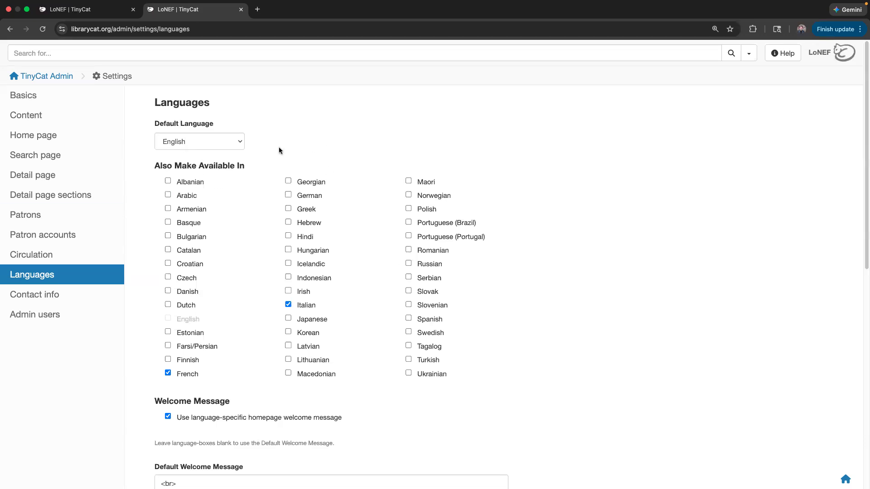
key("ctrl+shift+Tab")
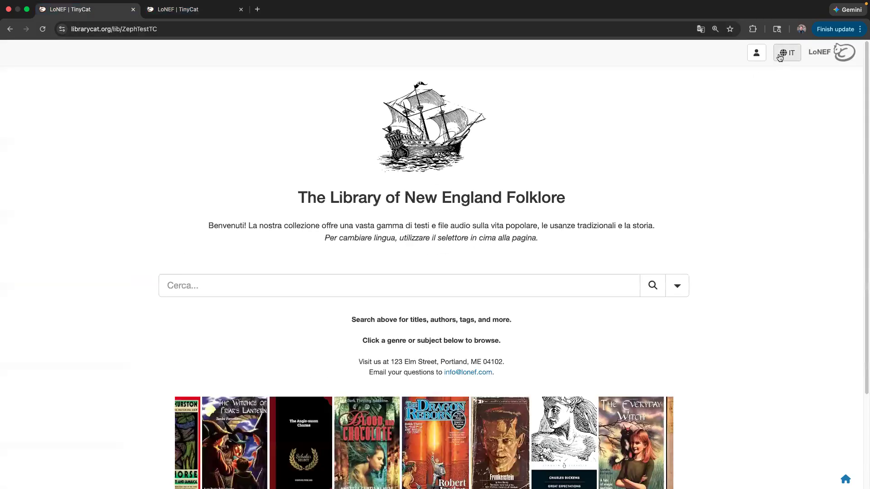
left_click(195, 9)
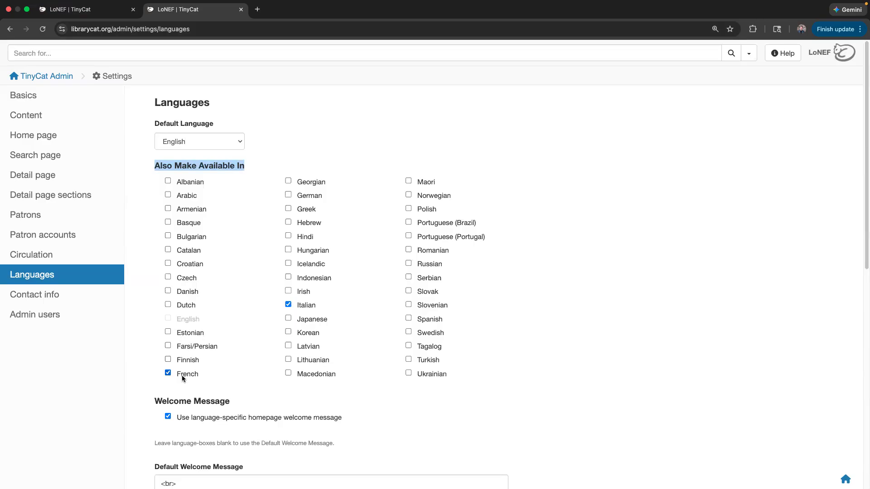
left_click(102, 10)
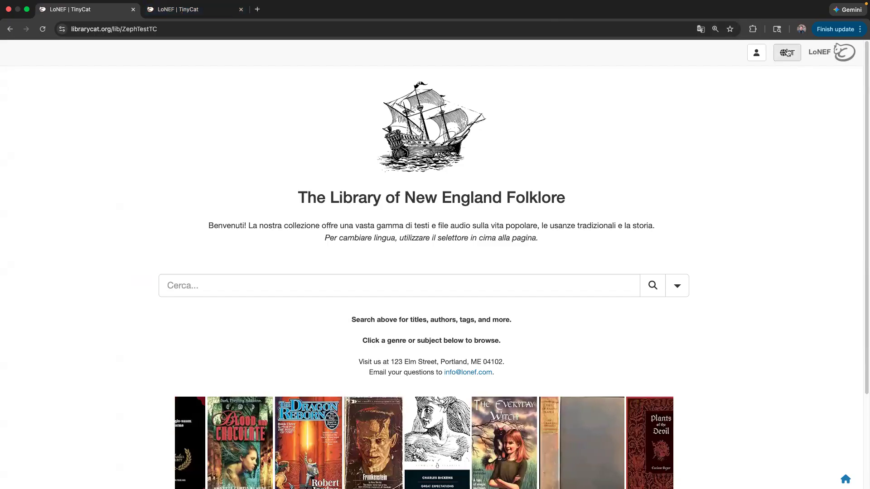
left_click(197, 11)
left_click(304, 128)
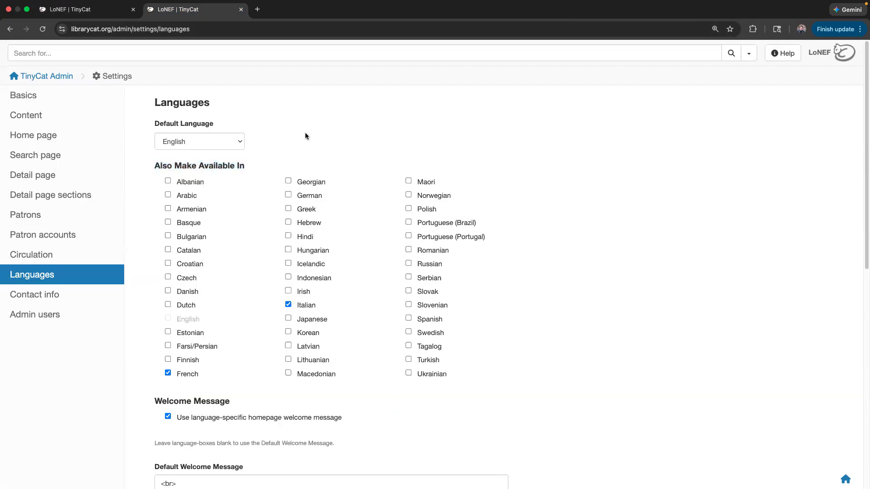
scroll(305, 136, "down", 4)
scroll(297, 220, "up", 4)
left_click(86, 9)
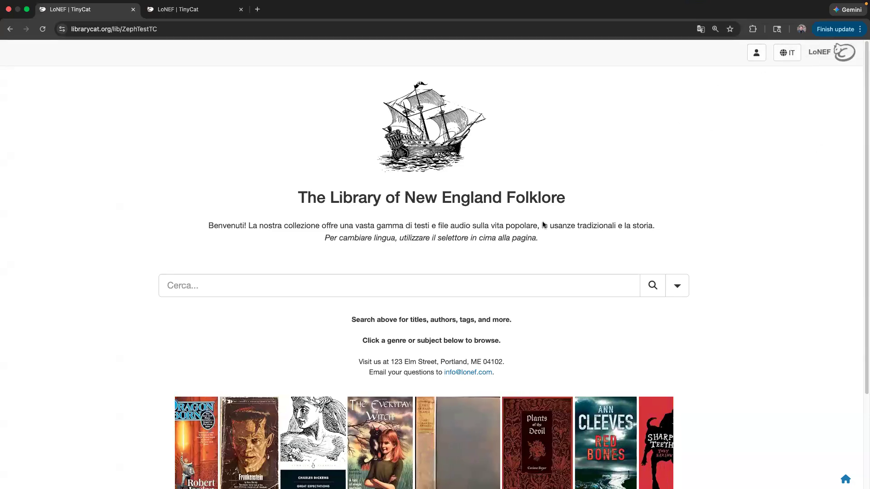
left_click_drag(203, 225, 572, 240)
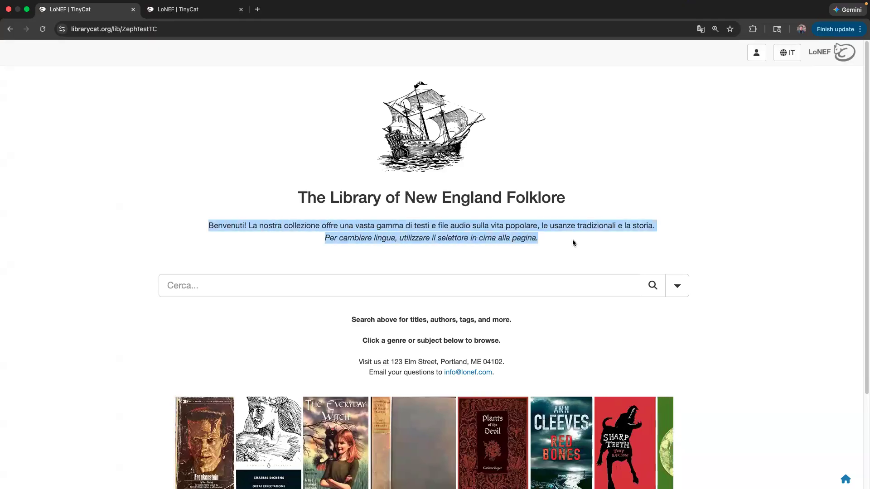
left_click_drag(290, 198, 567, 202)
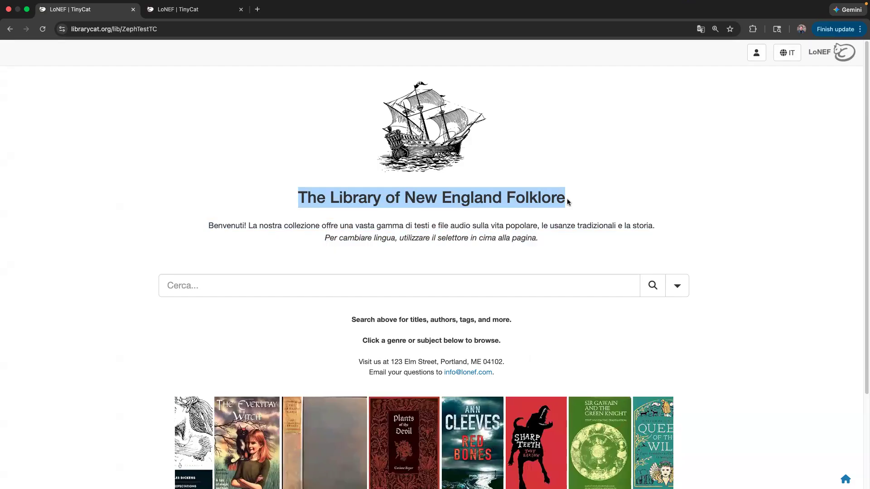
left_click_drag(331, 318, 506, 373)
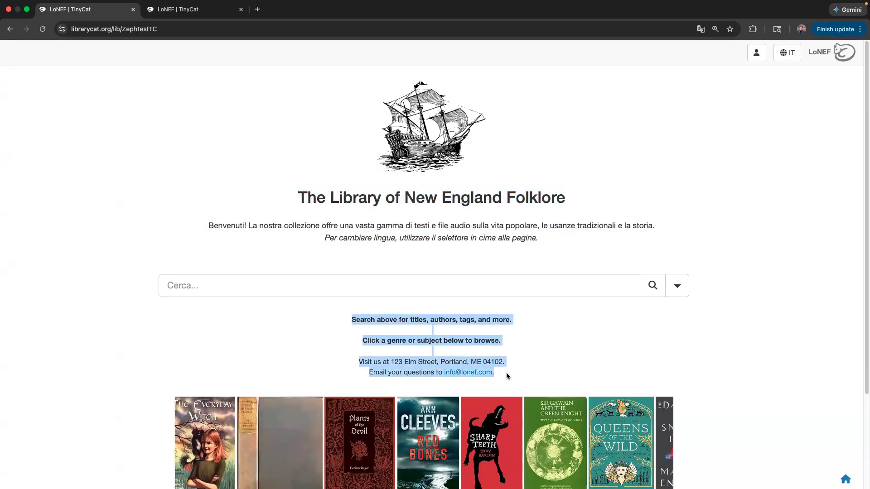
scroll(507, 372, "down", 1)
scroll(508, 377, "down", 2)
left_click_drag(229, 415, 653, 421)
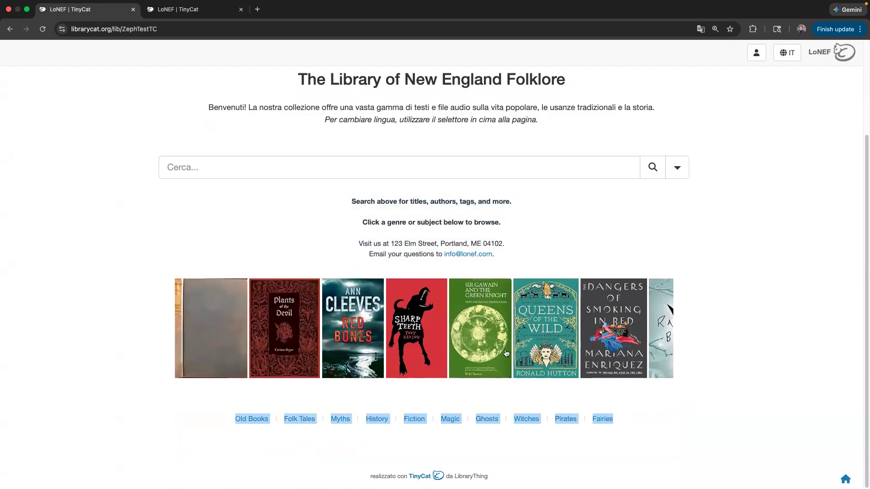
scroll(483, 333, "up", 3)
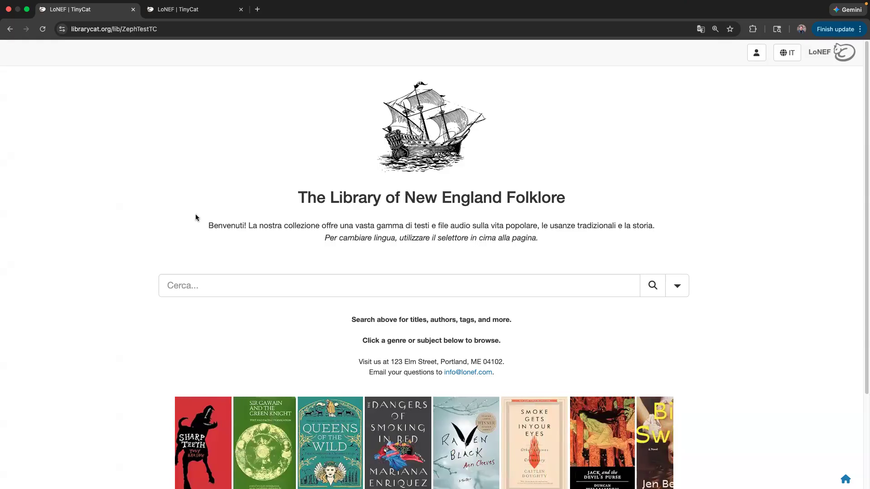
left_click_drag(206, 223, 540, 239)
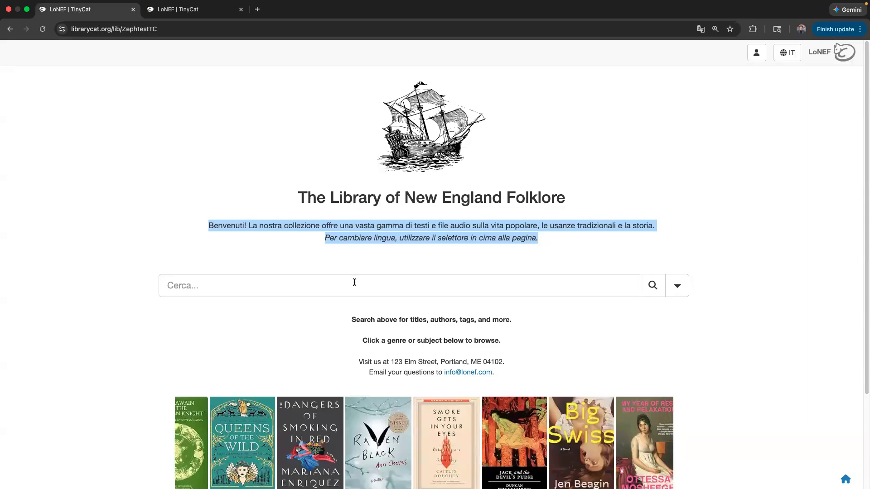
left_click(278, 195)
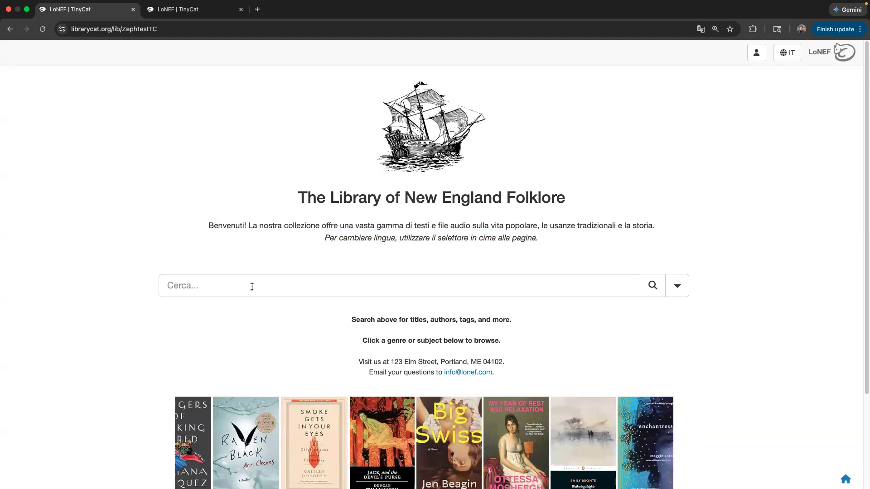
scroll(411, 345, "down", 1)
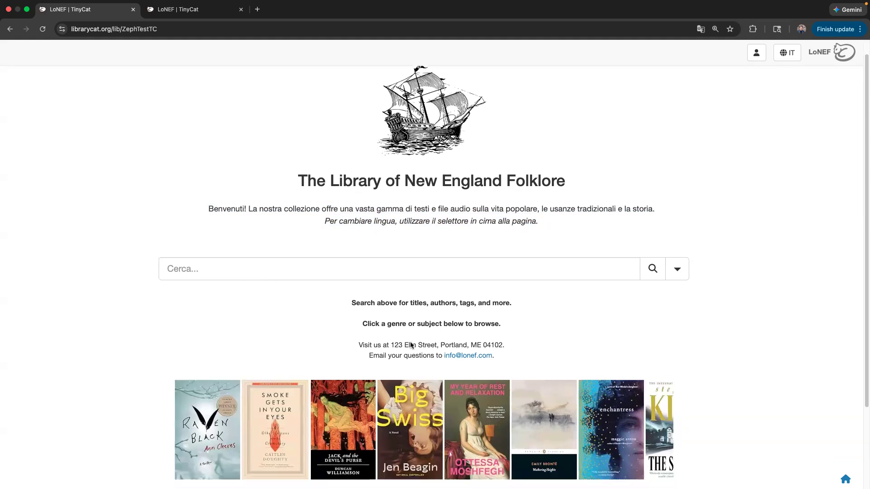
scroll(411, 345, "down", 3)
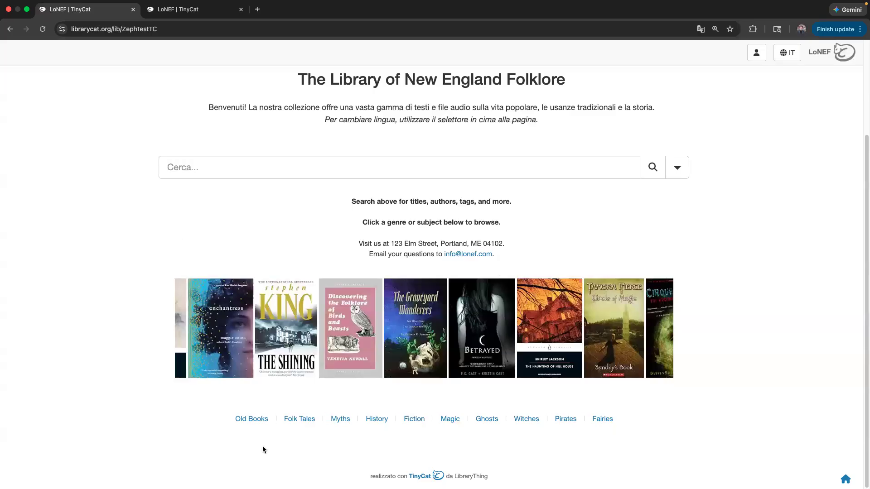
left_click_drag(204, 109, 545, 124)
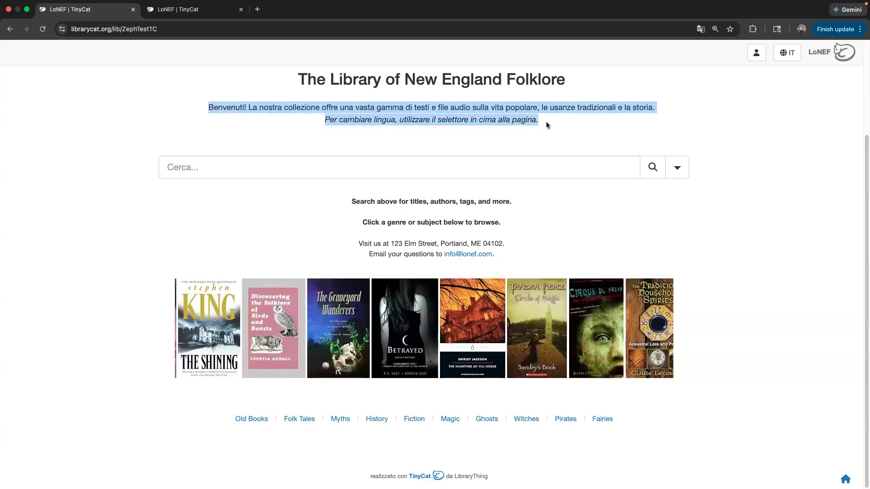
key("ctrl+Tab")
scroll(358, 266, "down", 2)
scroll(210, 379, "down", 1)
left_click(108, 13)
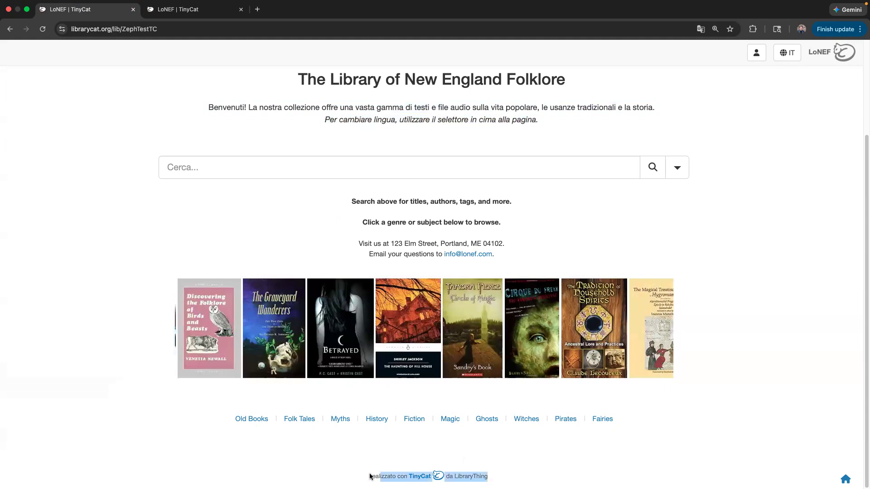
scroll(648, 145, "up", 3)
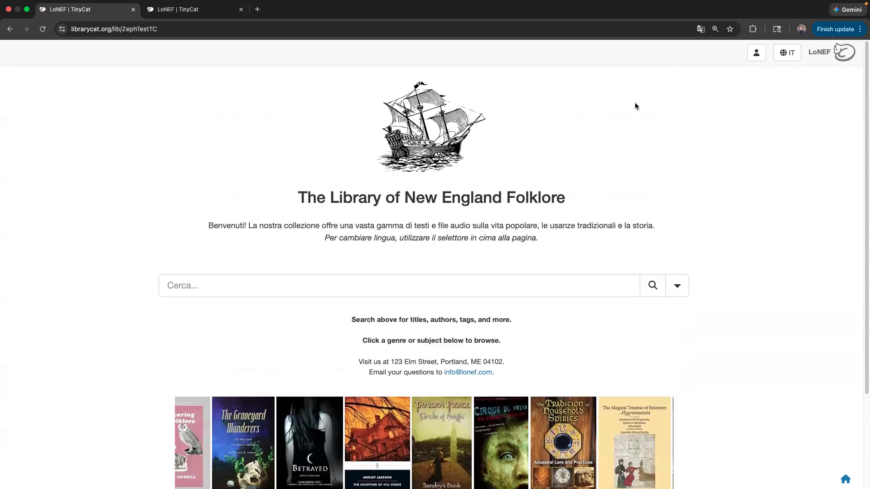
left_click(757, 53)
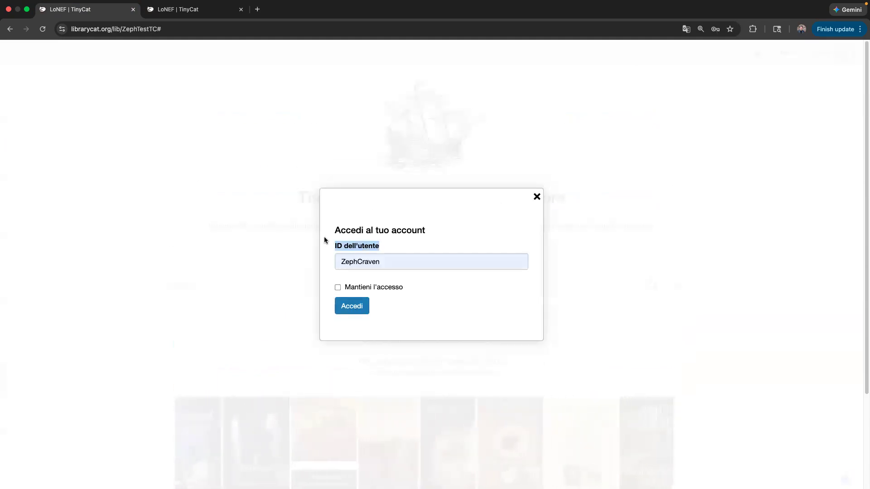
left_click_drag(325, 241, 324, 235)
left_click(534, 197)
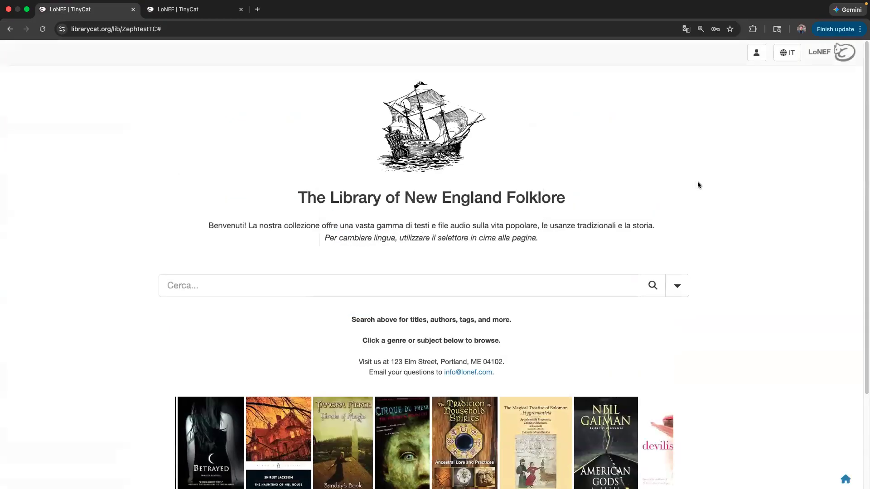
- Open The Haunting of Hill House record and highlight its title and description
left_click(274, 434)
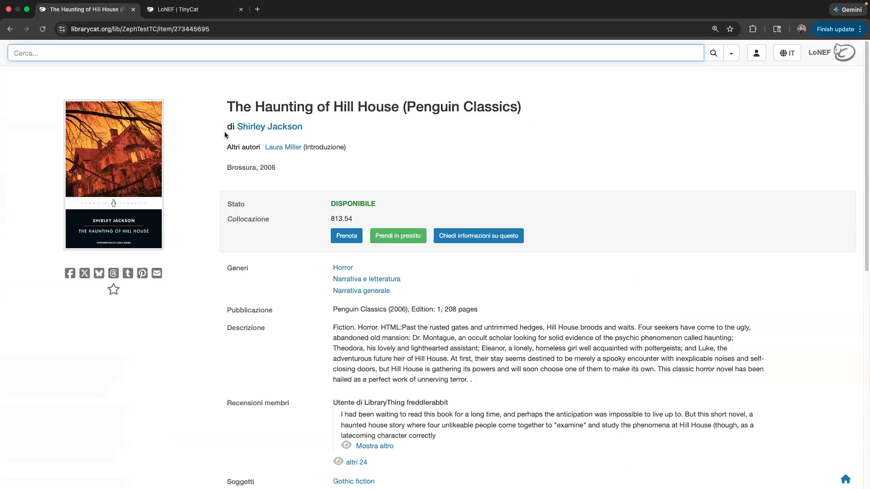
left_click_drag(222, 108, 528, 113)
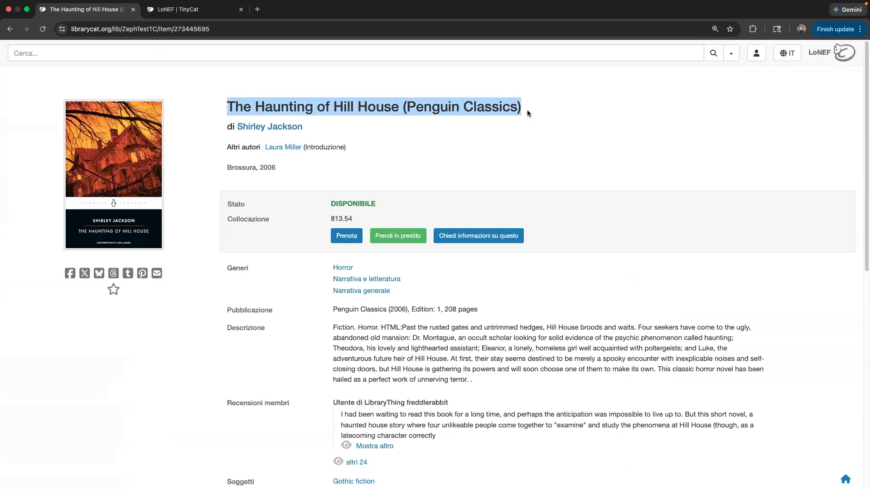
left_click(344, 336)
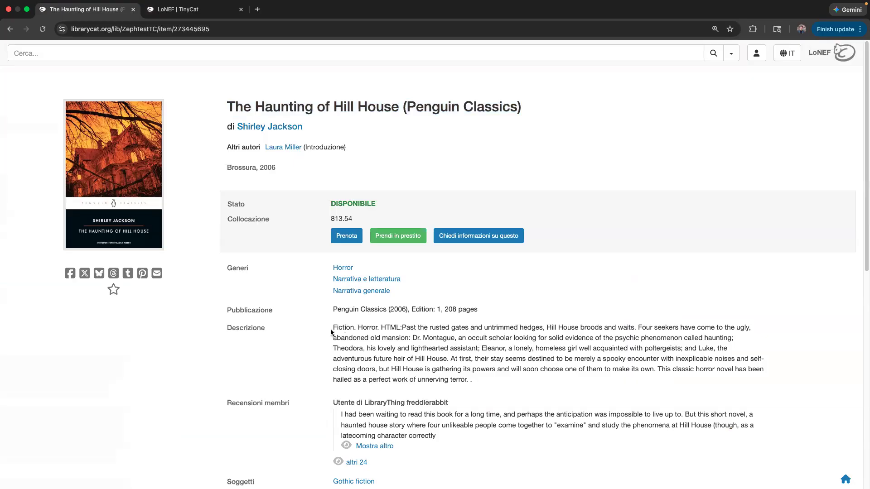
left_click_drag(333, 328, 481, 389)
scroll(481, 388, "down", 2)
left_click_drag(445, 352, 341, 329)
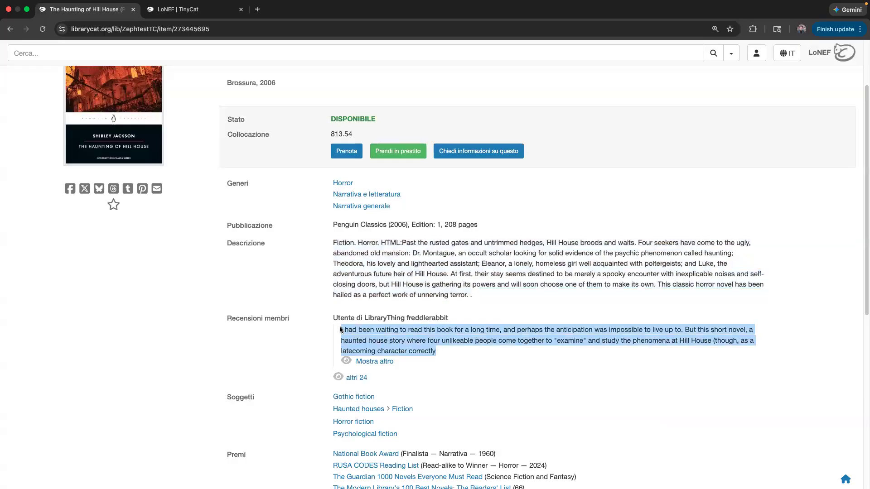
scroll(361, 249, "down", 5)
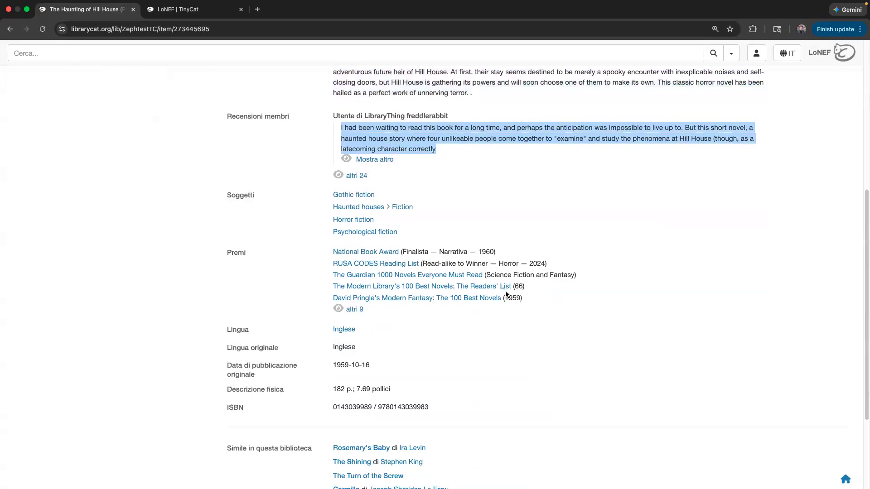
scroll(507, 292, "up", 6)
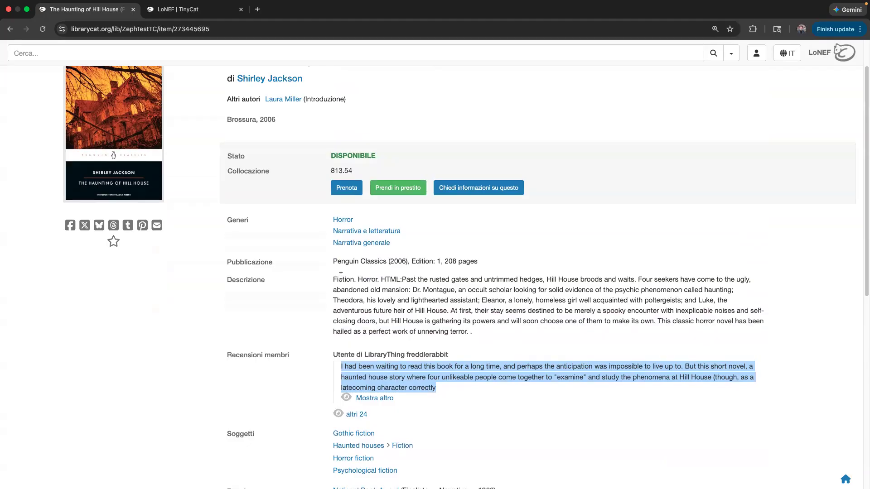
left_click(447, 392)
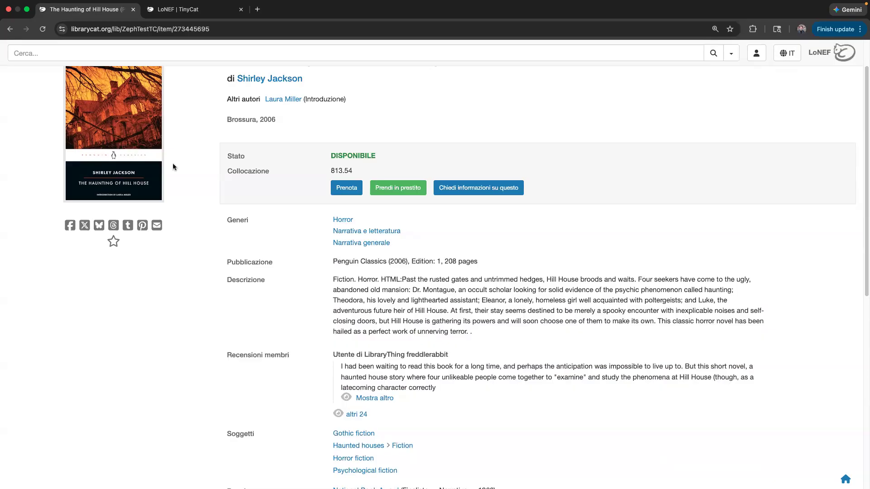
- Highlight the Descrizione paragraph, then point out the Lingua label and its Inglese value
left_click_drag(318, 279, 487, 333)
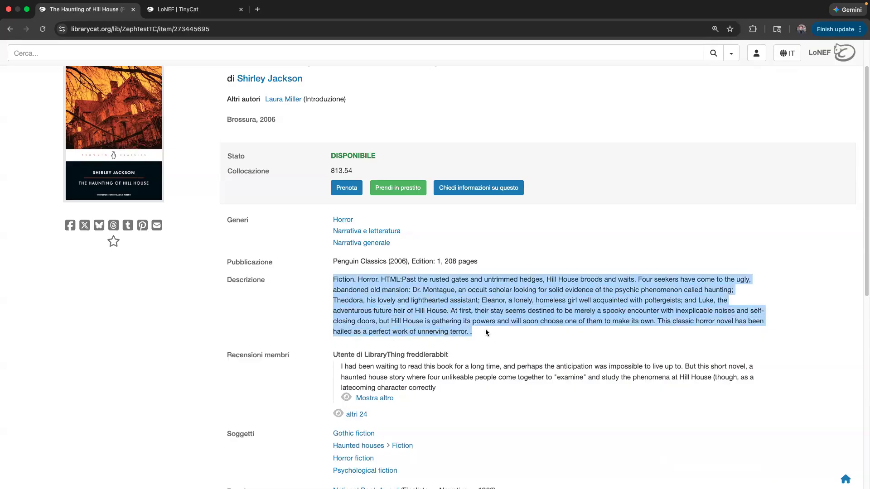
left_click(408, 122)
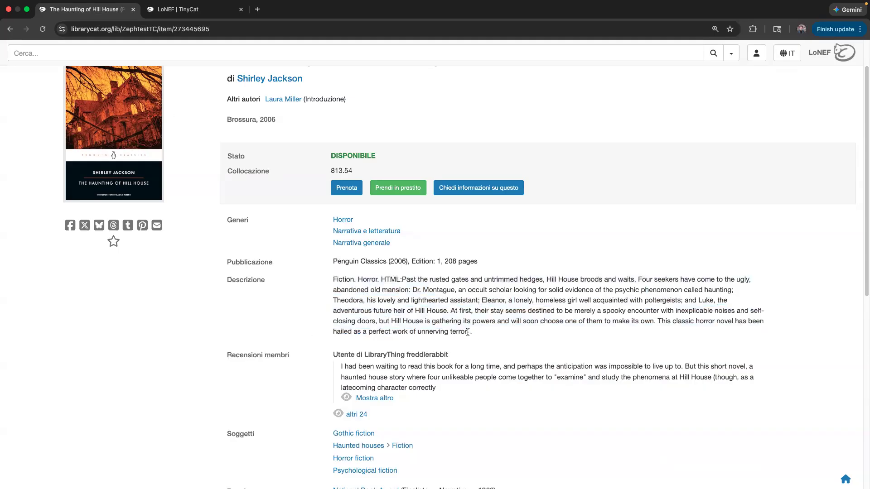
scroll(303, 281, "down", 4)
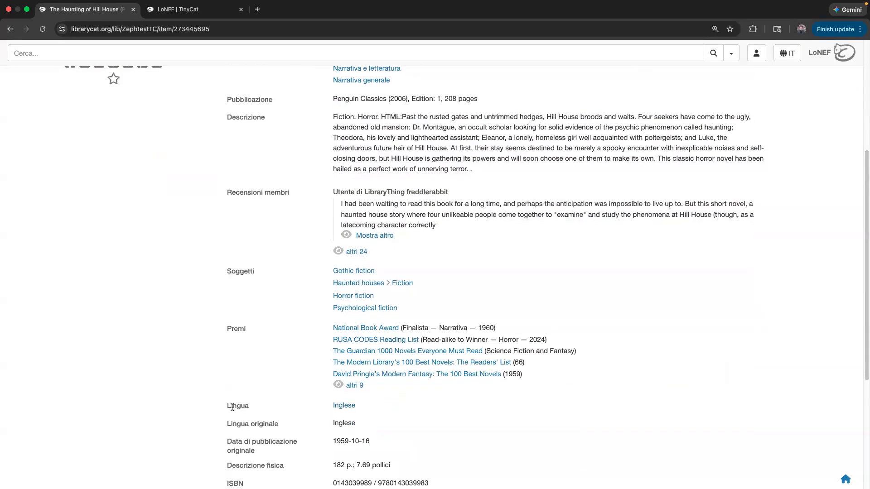
scroll(233, 405, "down", 2)
left_click_drag(221, 319, 249, 320)
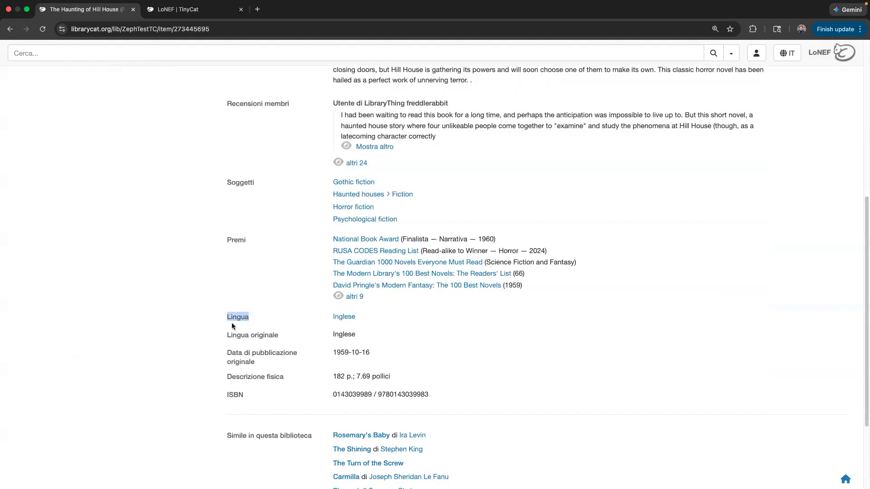
mouse_move(331, 317)
left_mouse_down()
mouse_move(357, 317)
mouse_move(331, 318)
left_mouse_up()
left_click(369, 324)
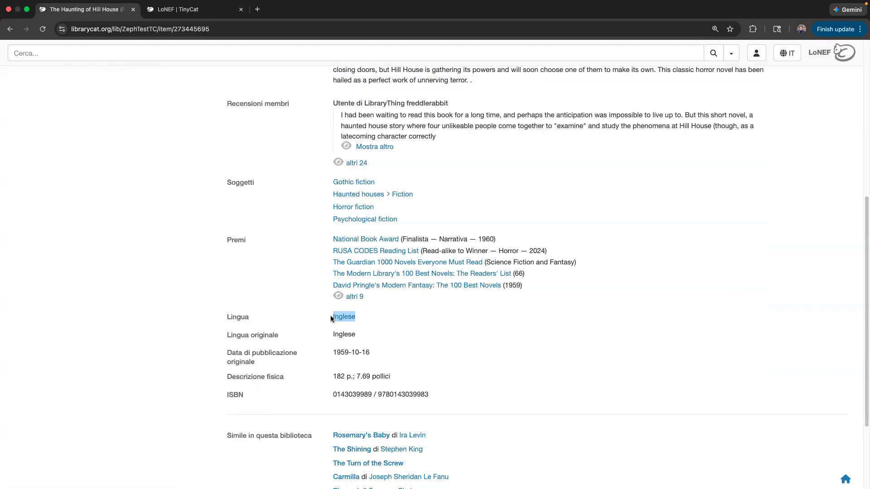
- Scroll through the record and highlight the Altri autori label
left_click(424, 354)
scroll(425, 354, "down", 1)
scroll(480, 354, "down", 2)
scroll(489, 351, "up", 9)
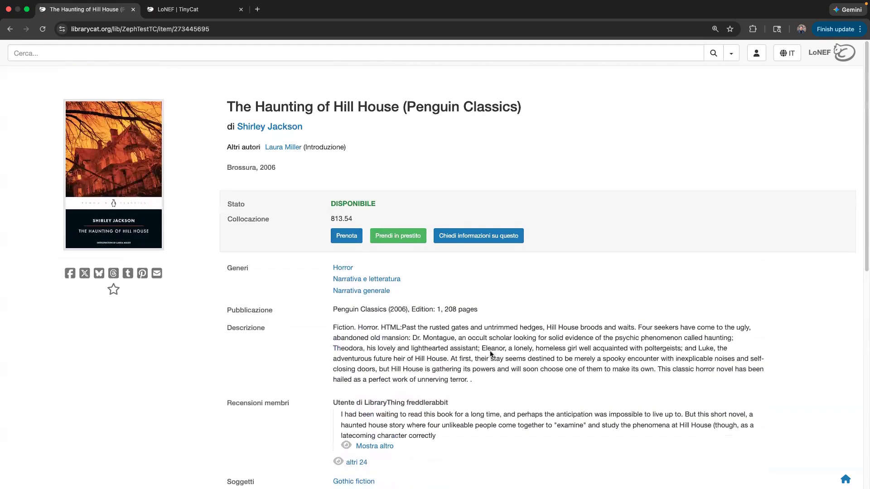
left_click_drag(227, 146, 261, 148)
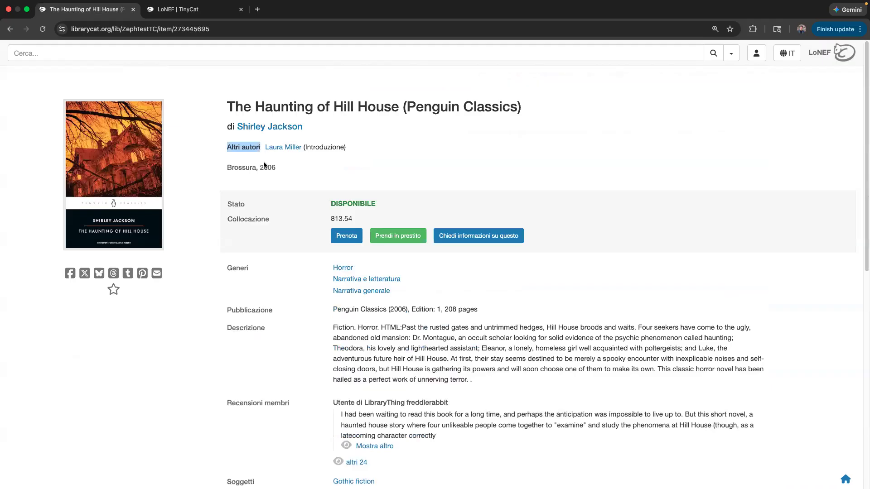
left_click(406, 348)
scroll(497, 322, "down", 3)
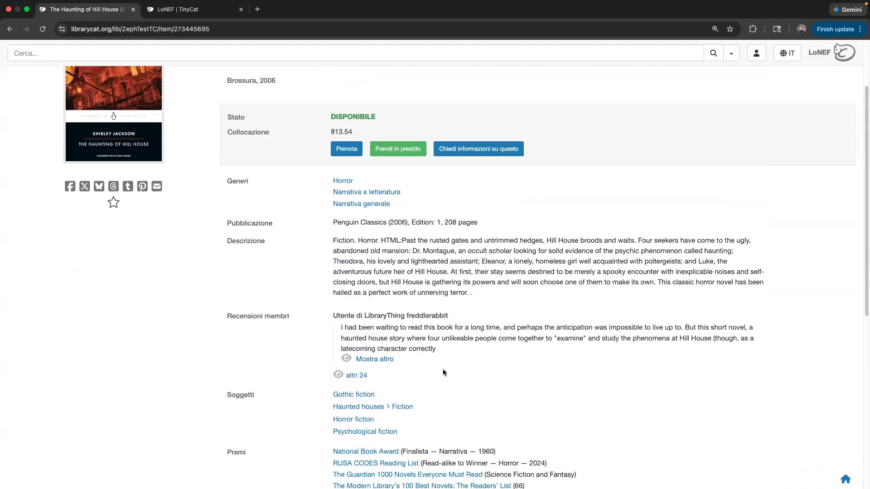
scroll(443, 369, "down", 3)
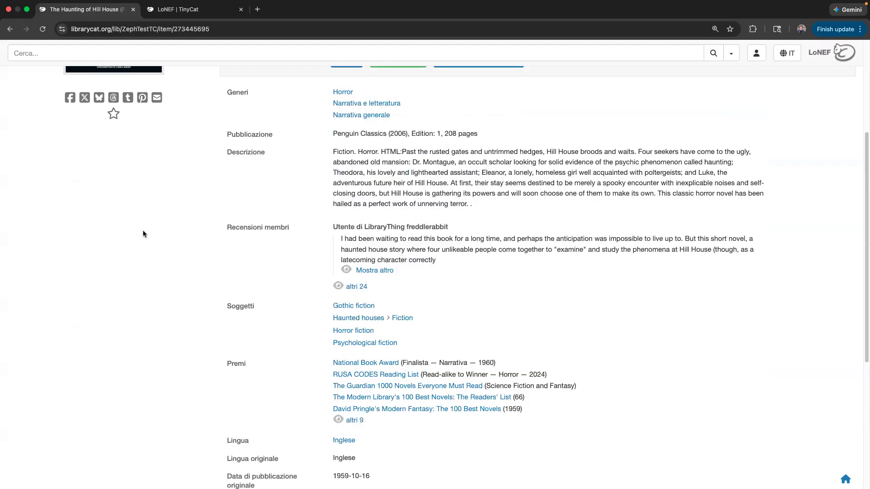
scroll(446, 224, "up", 6)
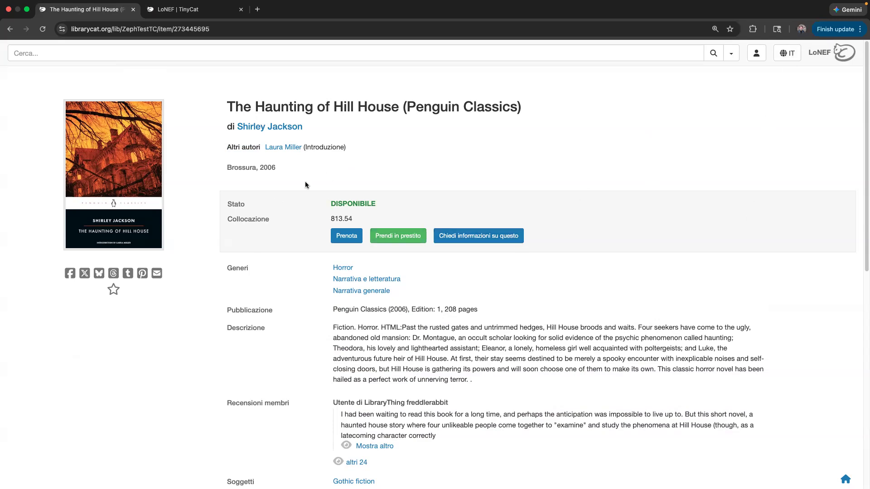
- Try Prendi in prestito, dismiss the sign-in prompt, and return to the LoNEF home page
left_click(371, 236)
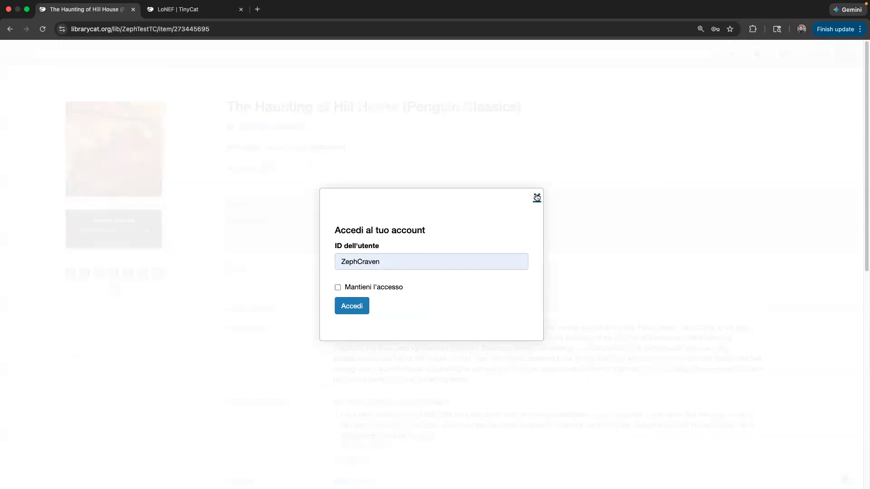
left_click(536, 197)
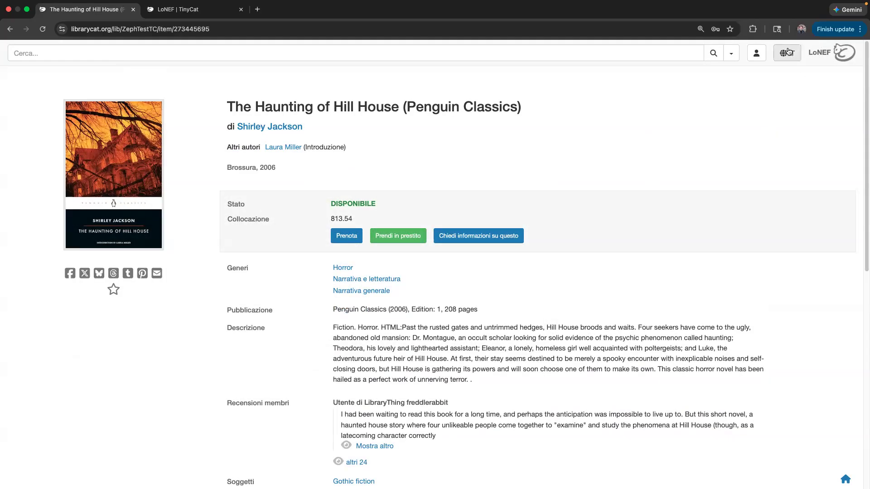
left_click(831, 54)
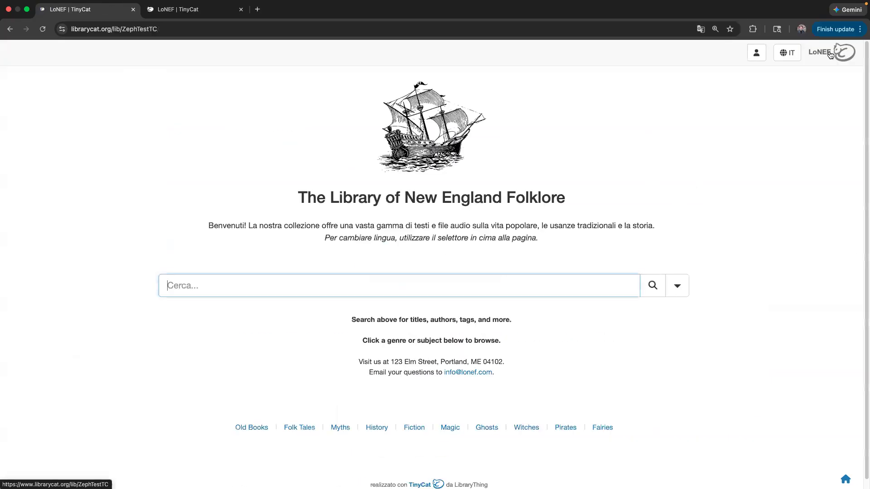
- Switch the catalog to English (USA) and review the admin Languages settings before returning
left_click(783, 53)
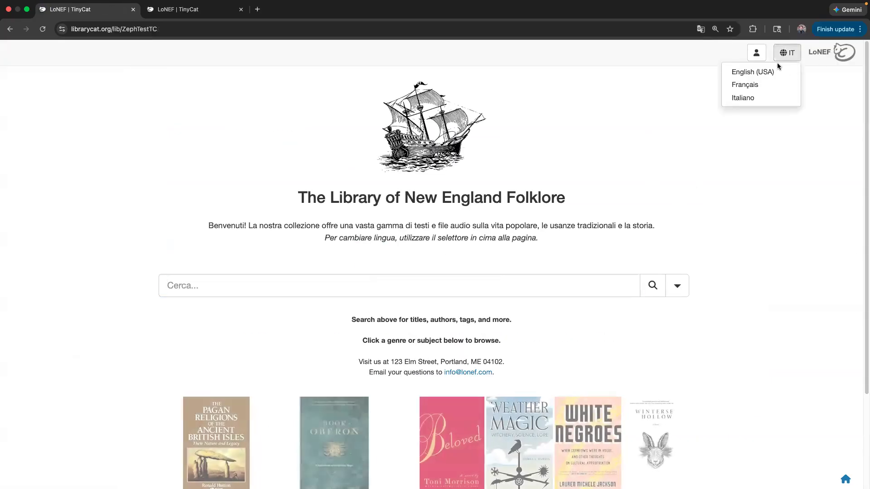
left_click(766, 73)
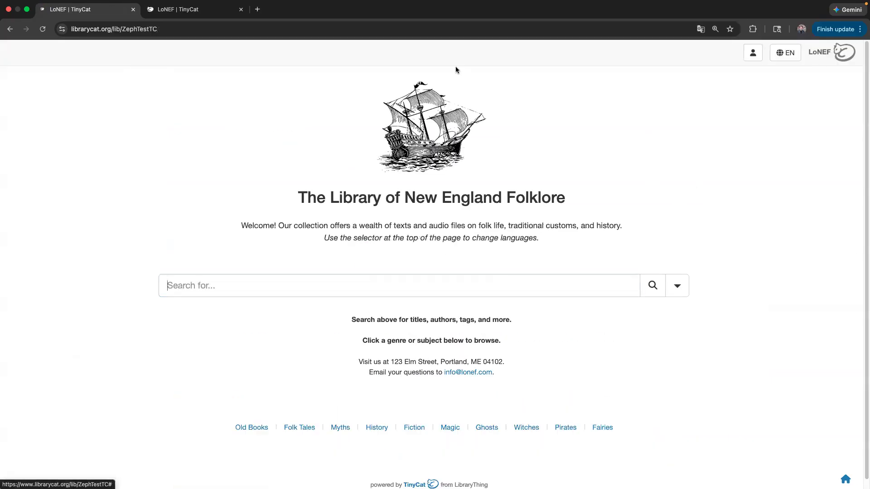
left_click(179, 10)
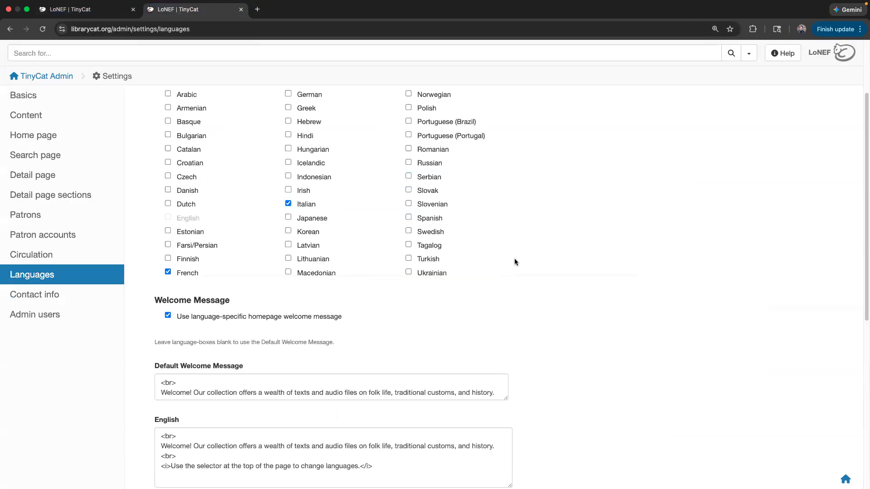
scroll(537, 297, "down", 5)
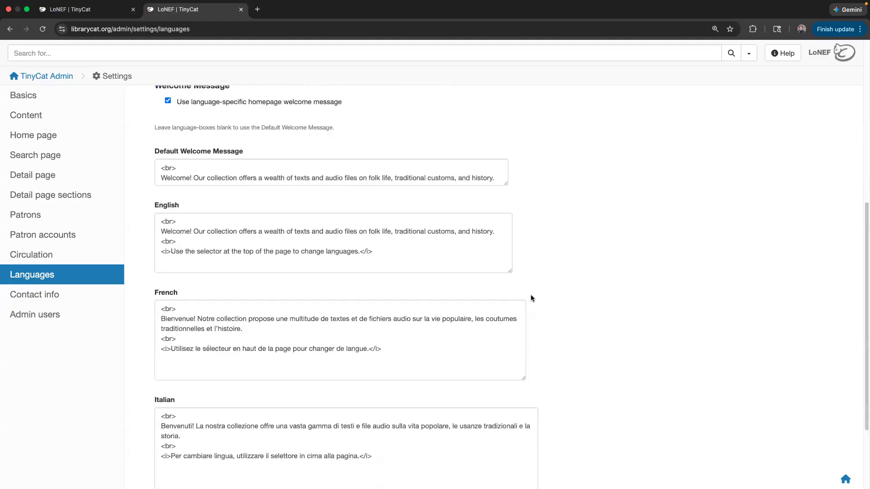
left_click(71, 10)
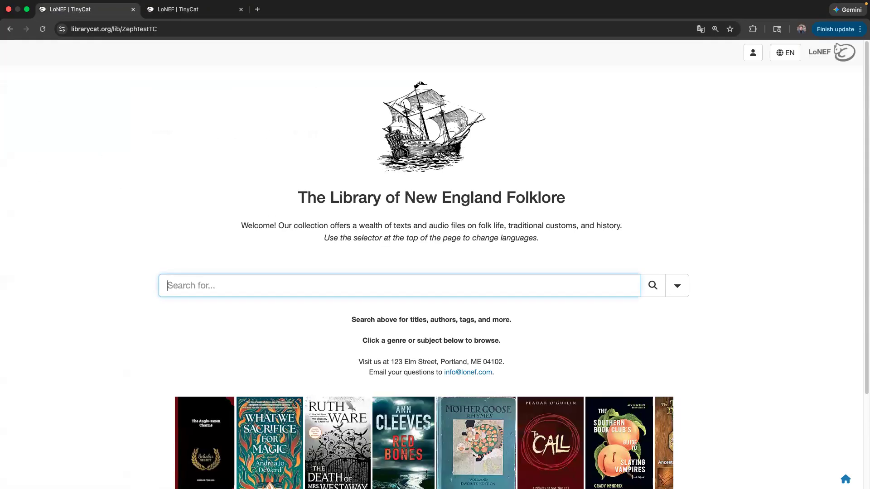
scroll(381, 258, "down", 3)
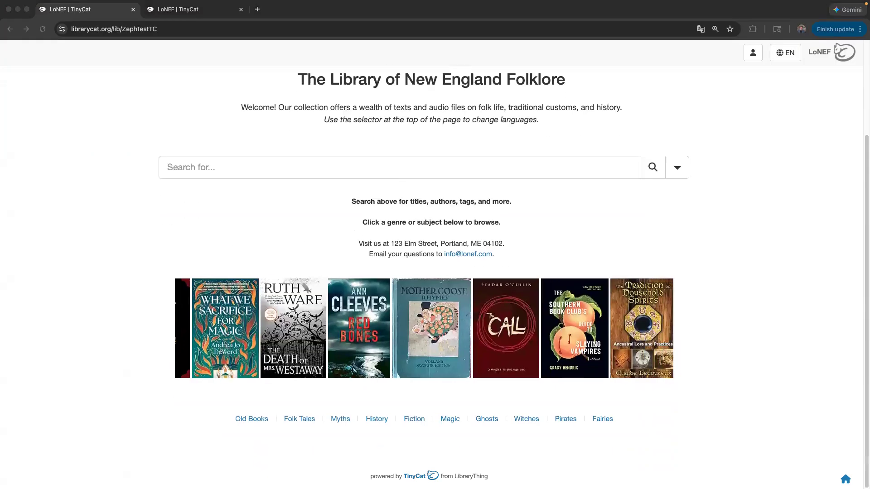
scroll(246, 219, "up", 3)
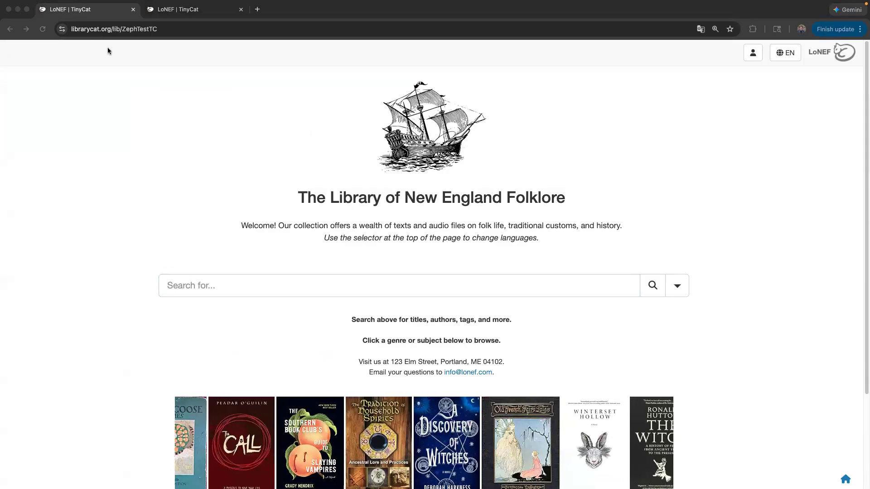
- Load the personal library's librarycat.org catalog from the address bar
left_click(111, 11)
key("super+l")
type("https://www.librarycat.org/lib/ZephCraven")
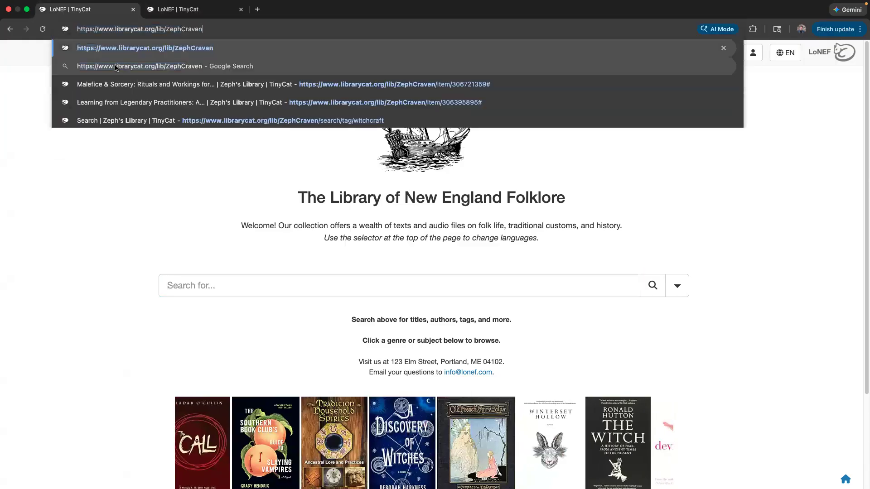
key("Return")
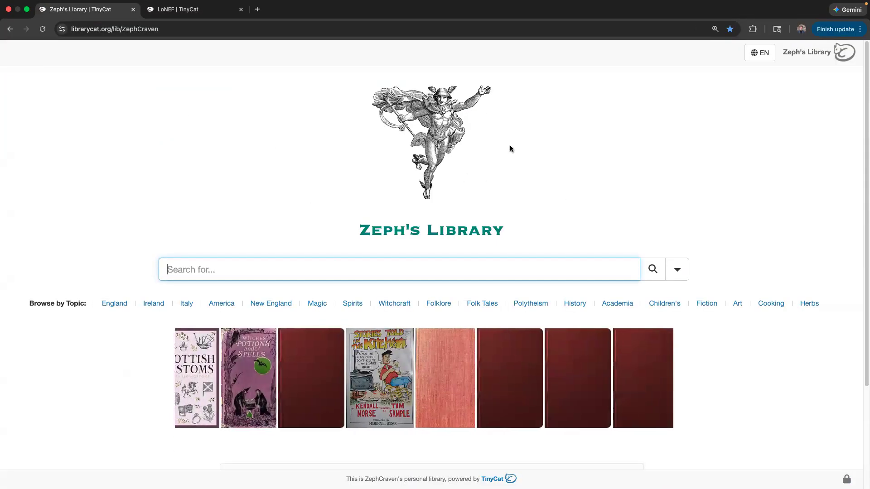
mouse_move(433, 137)
left_mouse_down()
mouse_move(385, 111)
mouse_move(387, 78)
mouse_move(379, 101)
mouse_move(435, 127)
left_mouse_up()
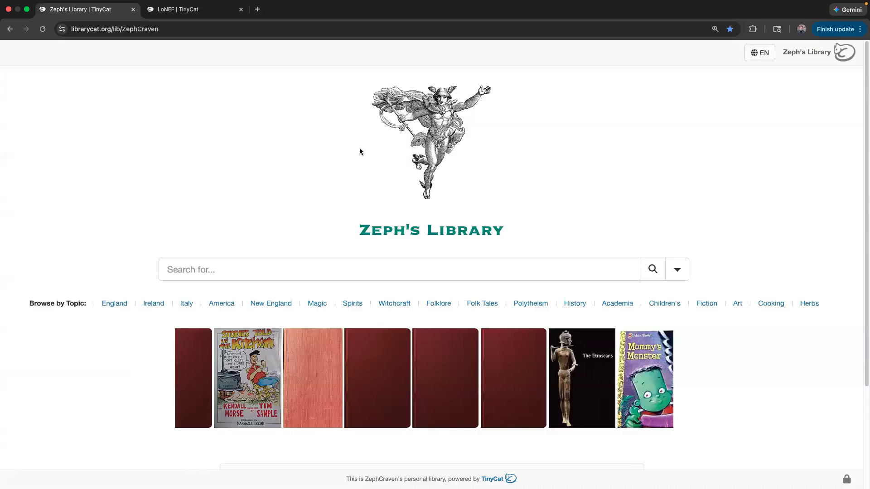
left_click_drag(427, 165, 381, 97)
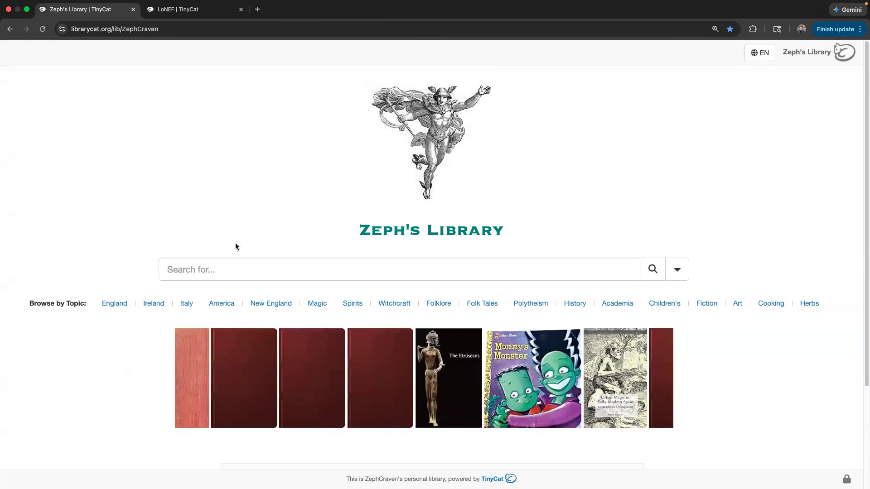
- Highlight the library's title and Browse by Topic label, then paste the Nolan Creek address
left_click_drag(331, 232, 508, 234)
left_click(510, 235)
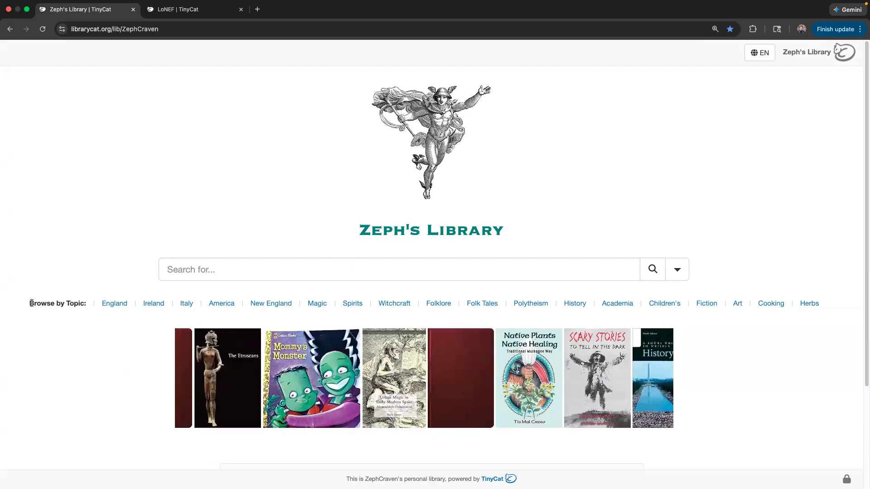
left_click_drag(31, 303, 86, 303)
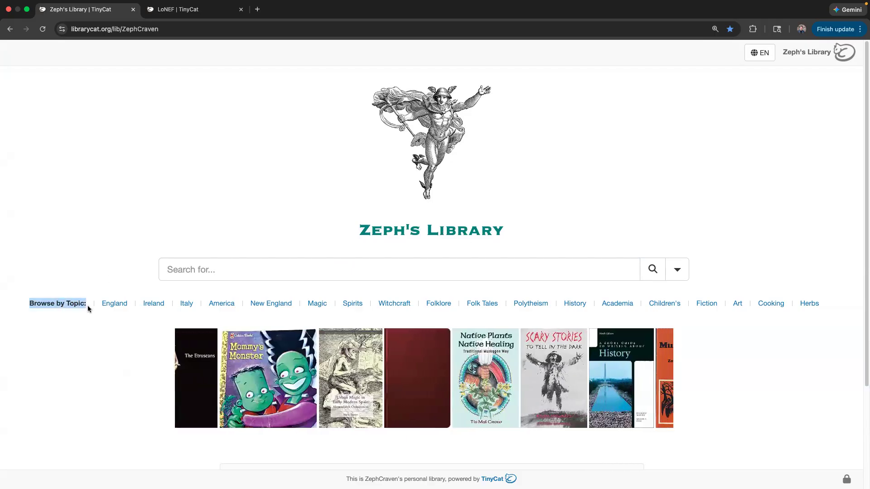
left_click(54, 312)
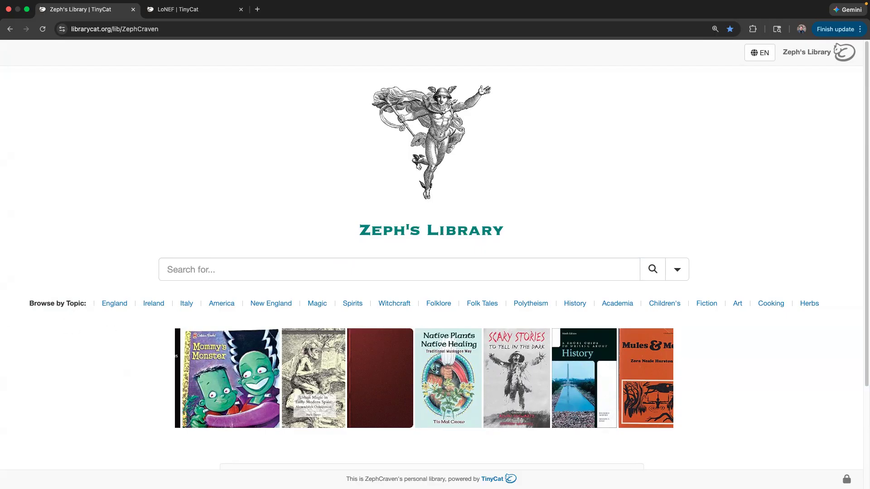
triple_click(71, 303)
left_click(70, 273)
scroll(80, 250, "down", 3)
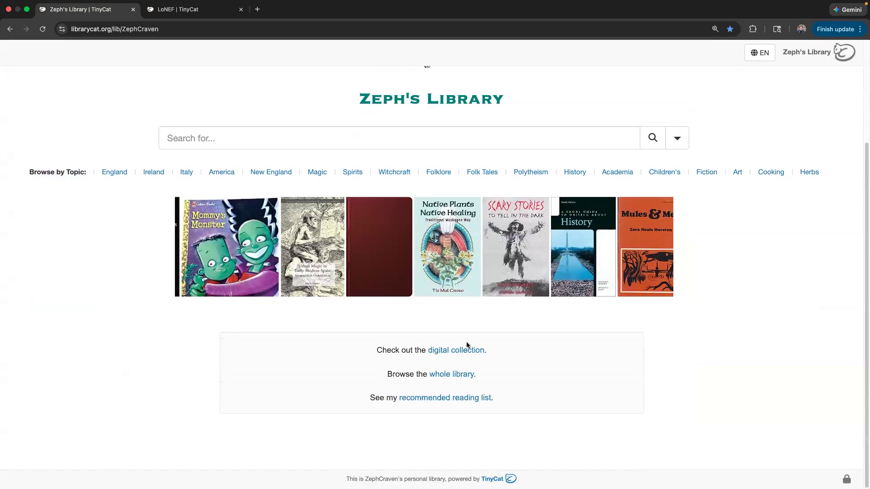
left_click_drag(562, 398, 560, 400)
left_click(369, 324)
scroll(322, 339, "up", 3)
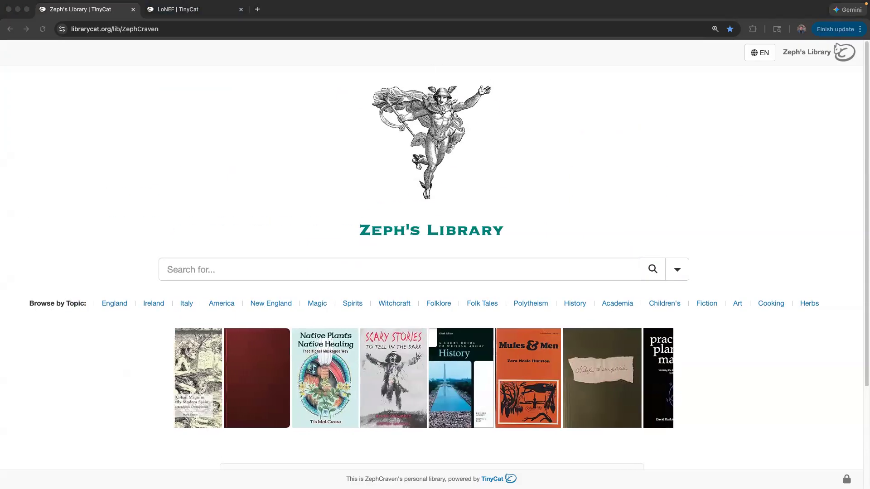
left_click(184, 28)
type("https://www.librarycat.org/lib/NolanCreek")
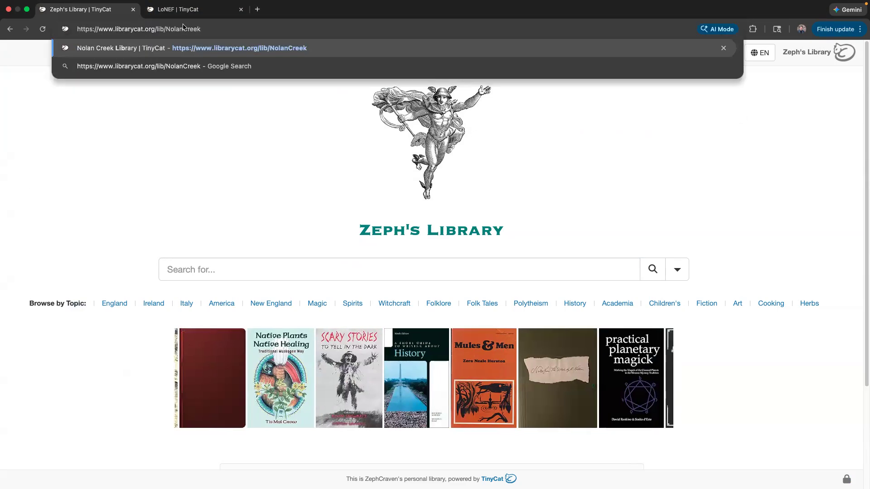
- Load the Nolan Creek School Library catalog and highlight Nolan Creek in its heading
key("Return")
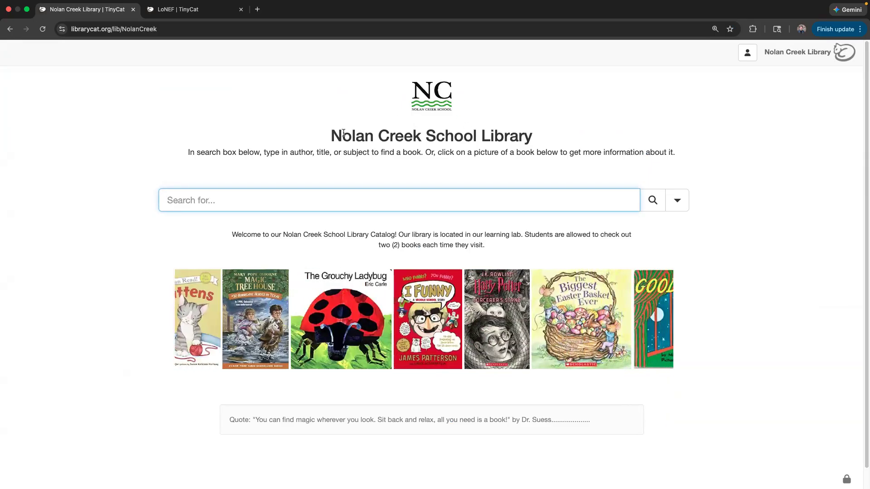
left_click_drag(339, 136, 415, 126)
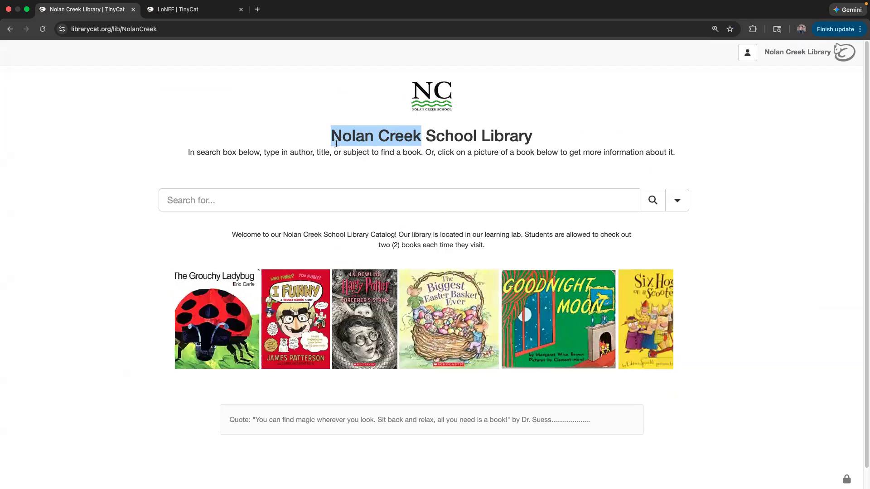
left_click(463, 136)
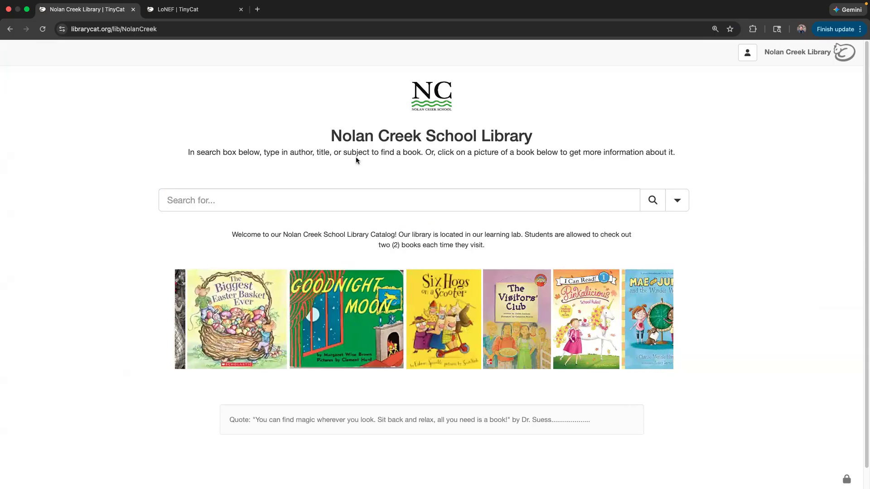
scroll(254, 395, "down", 1)
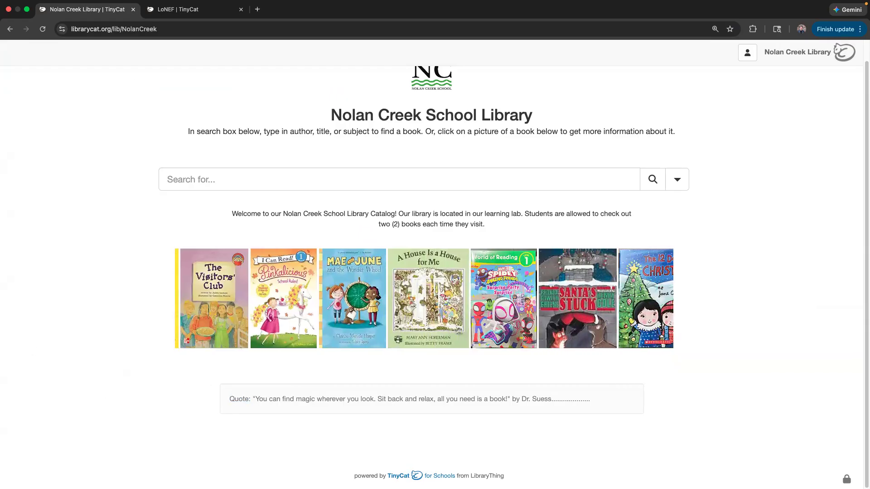
left_click(53, 247)
- Load the Victoria Regional Meeting Library catalog, highlight its heading, and scroll its covers
key("super+l")
type("https://www.librarycat.org/lib/VicRML")
key("Return")
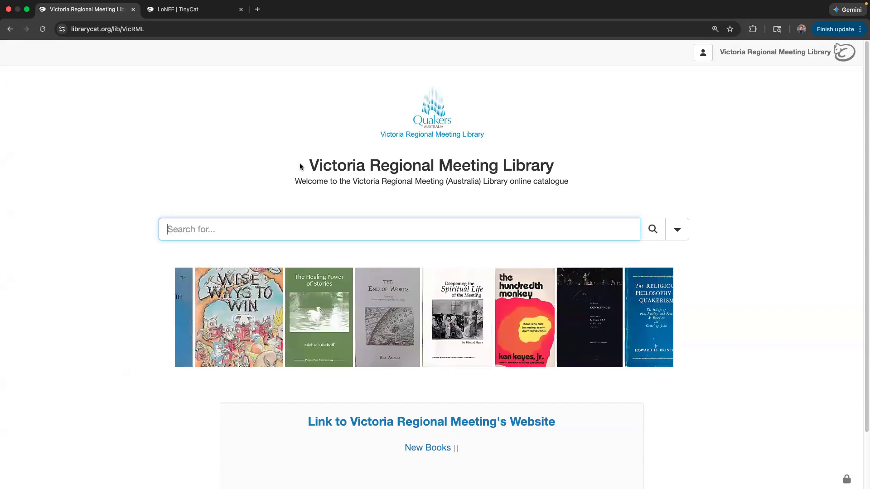
left_click_drag(298, 166, 561, 168)
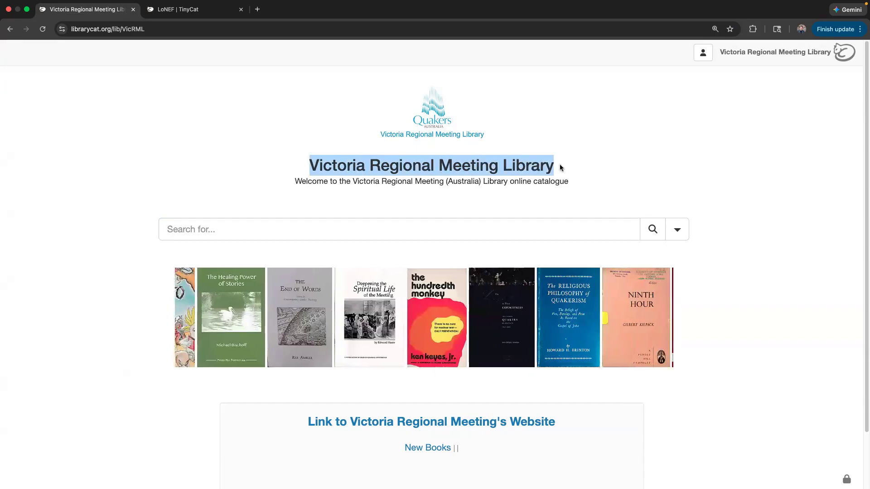
left_click(392, 141)
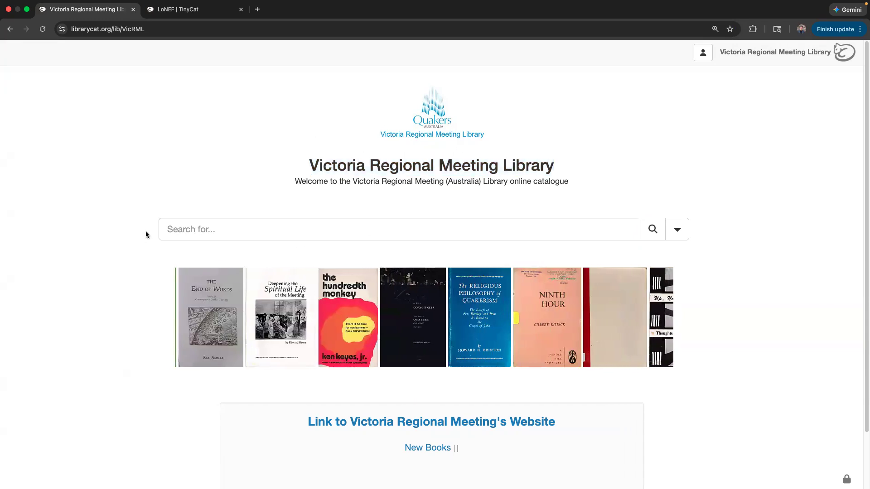
scroll(145, 234, "down", 3)
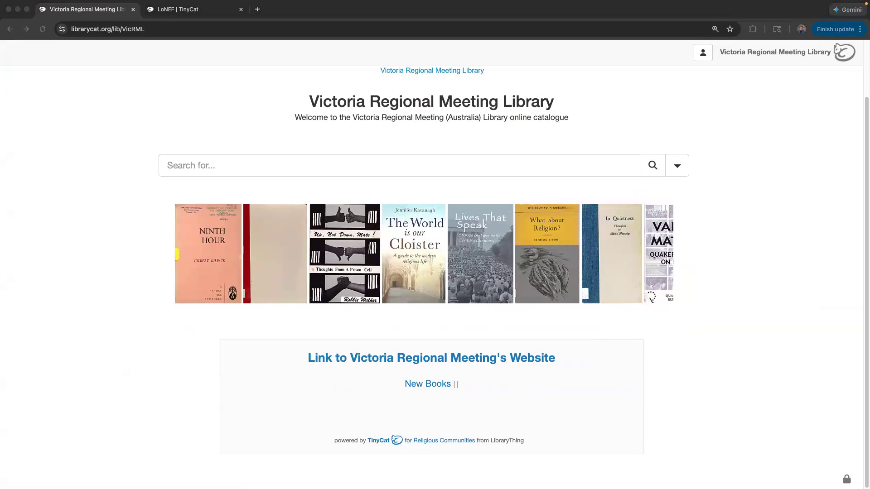
left_click(163, 29)
type("https://www.librarycat.org/lib/FolioSeattle")
- Load Folio Seattle's catalog and highlight its welcome line, Browse by Subject label and opening-hours notice
key("Return")
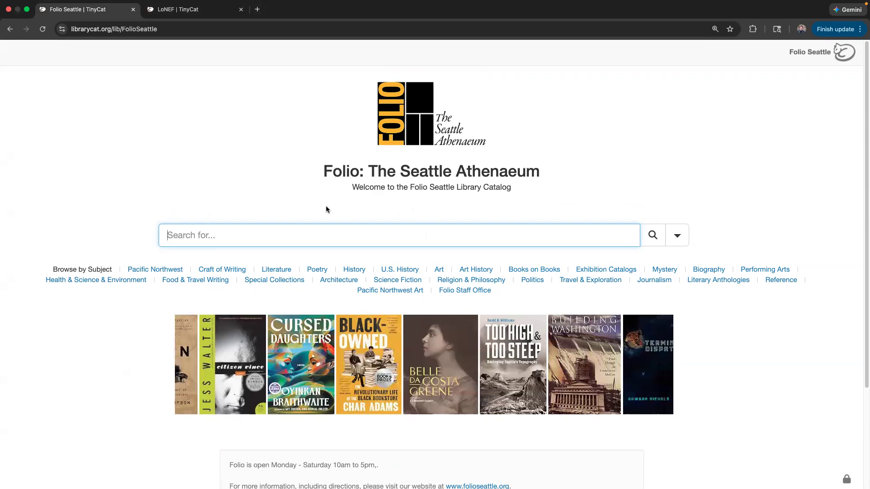
left_click_drag(351, 188, 537, 197)
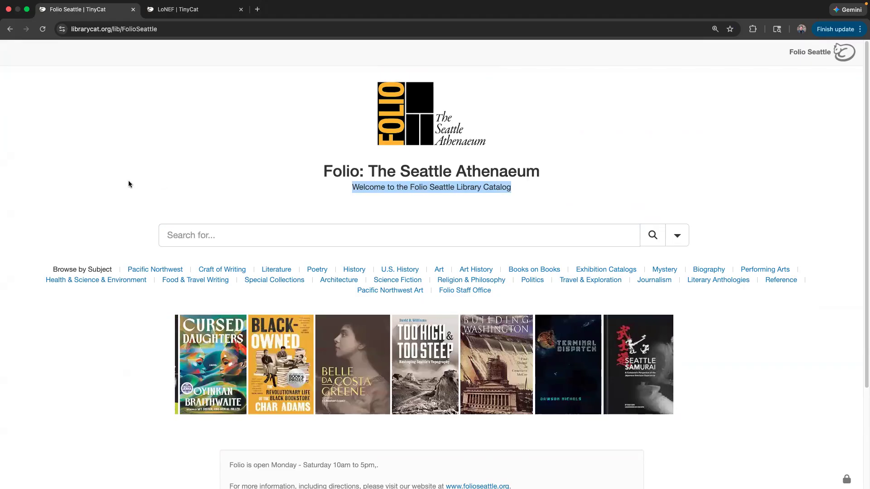
left_click_drag(53, 270, 114, 272)
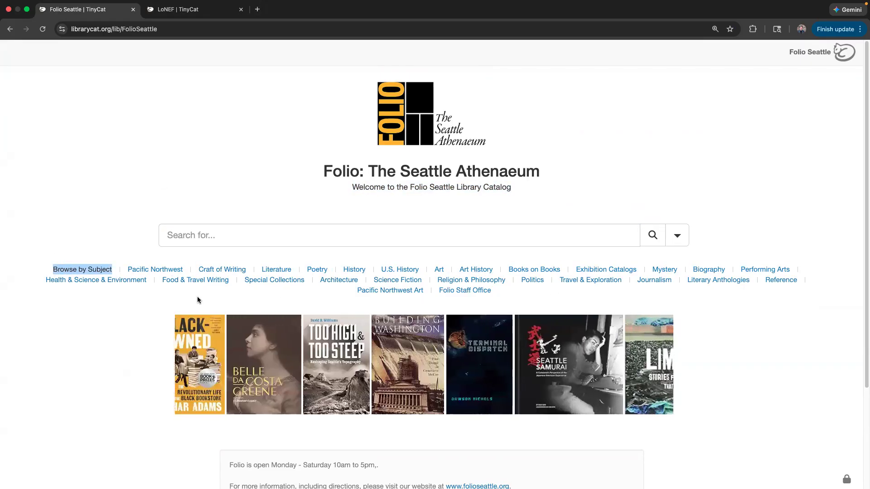
scroll(138, 308, "down", 3)
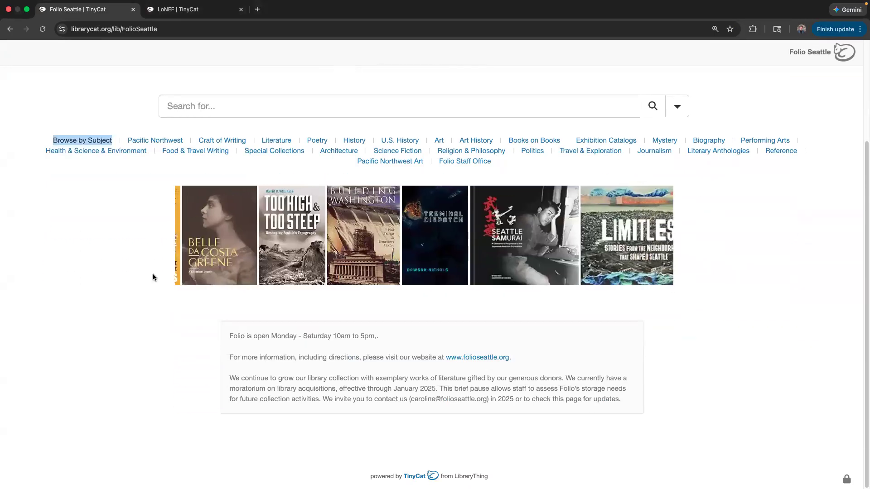
left_click_drag(229, 336, 604, 419)
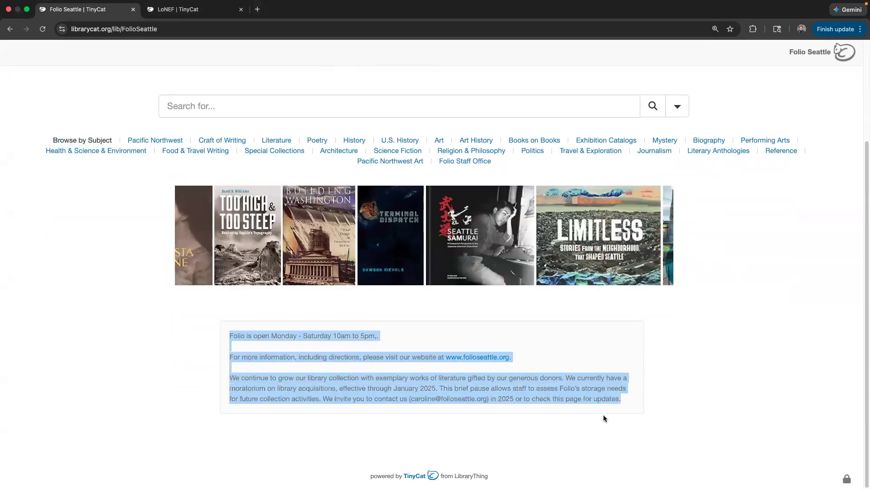
scroll(167, 295, "up", 3)
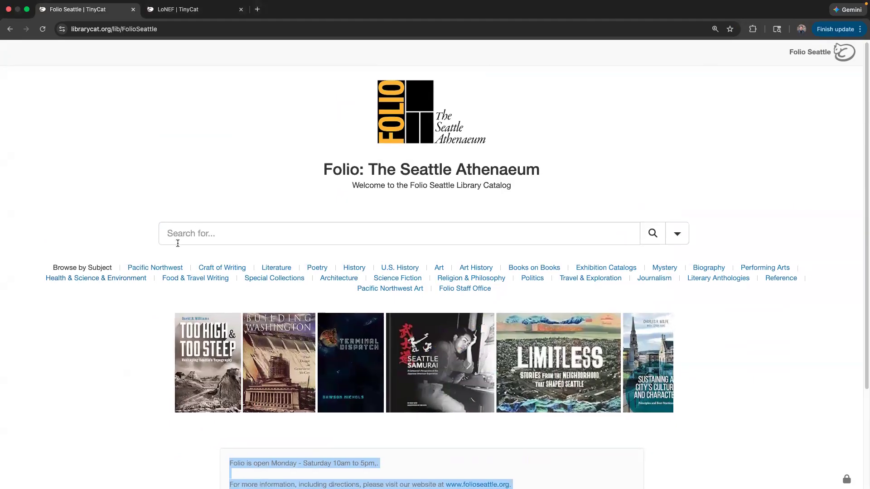
scroll(286, 282, "down", 1)
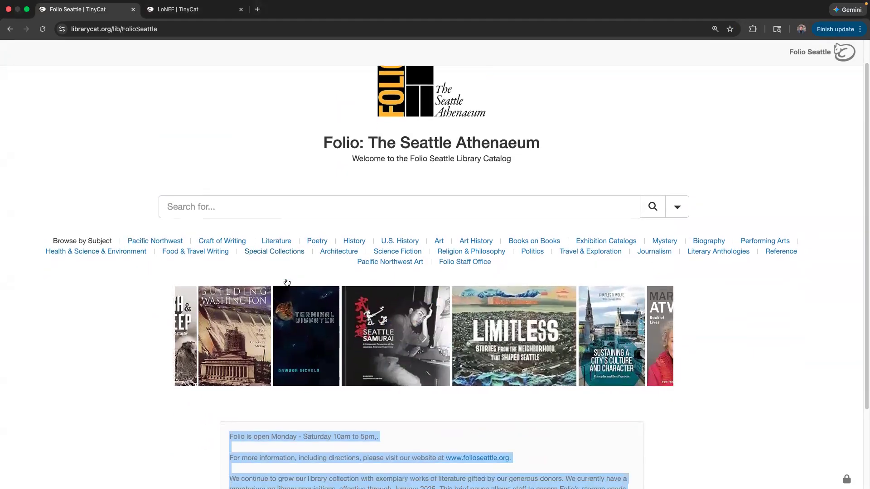
scroll(287, 282, "down", 3)
left_click(241, 334)
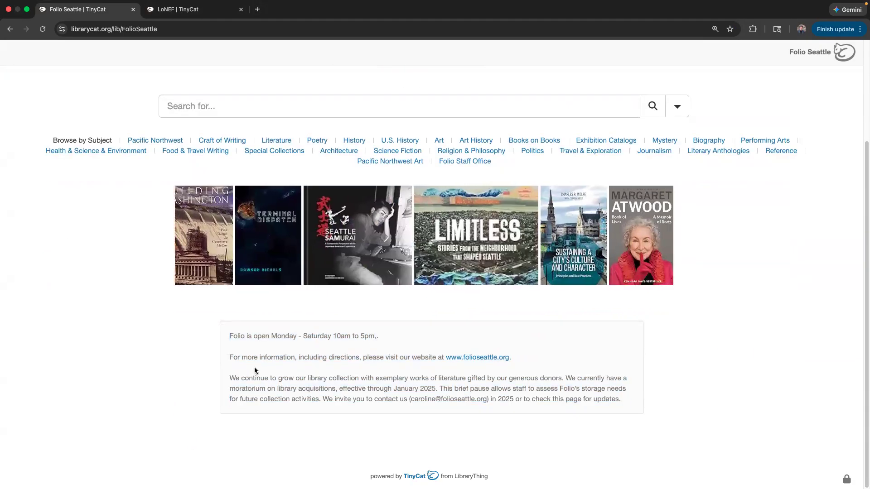
scroll(159, 276, "up", 3)
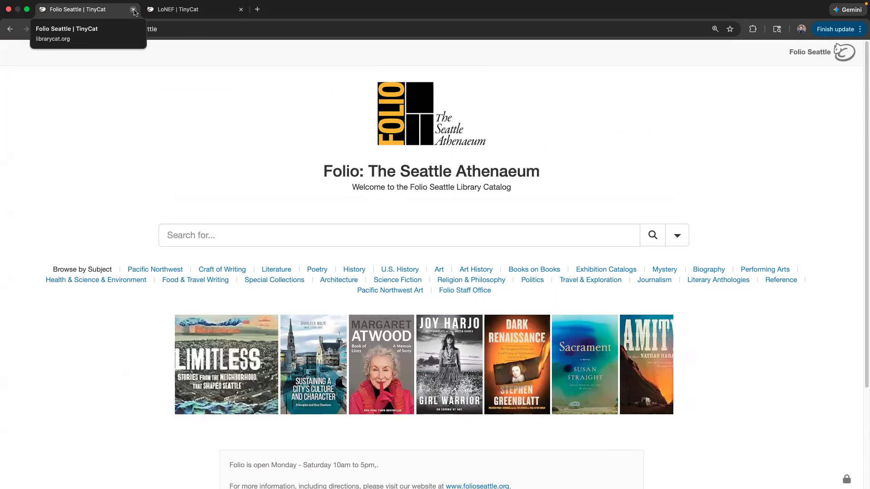
- Close the Folio tab and trim the address to librarycat.org to load the TinyCat homepage
left_click(134, 11)
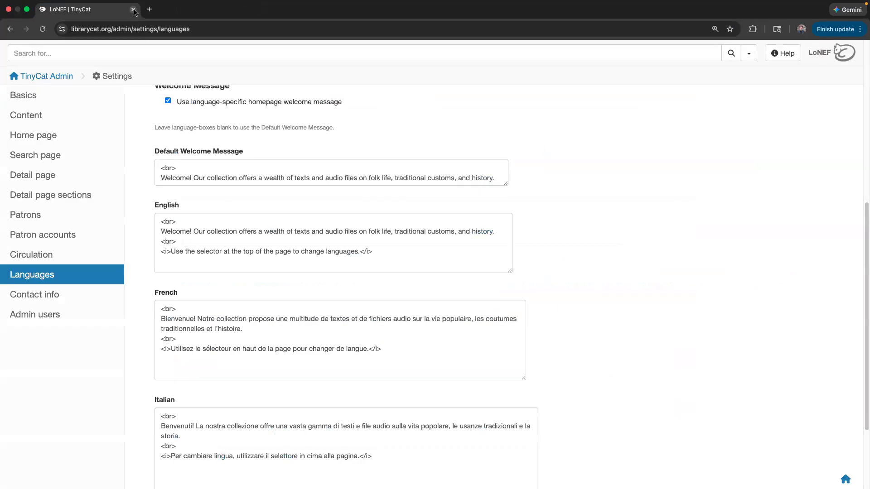
left_click(120, 30)
left_click_drag(121, 30, 120, 32)
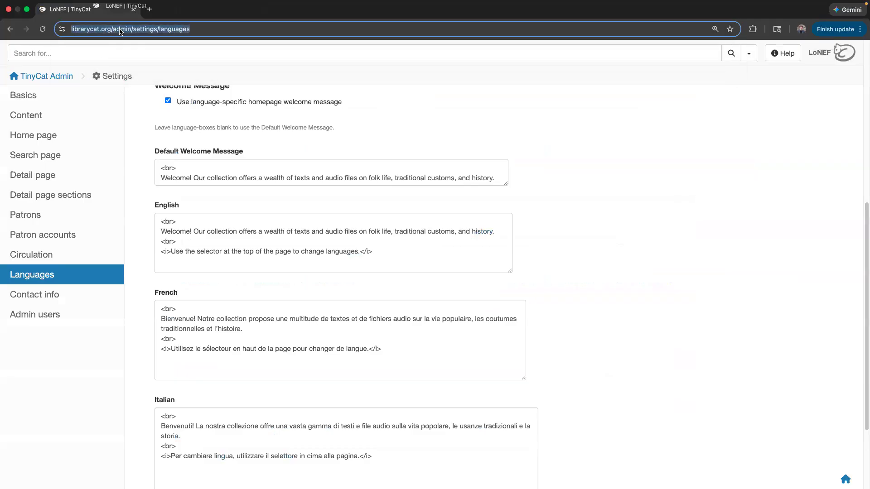
key("BackSpace")
key("Return")
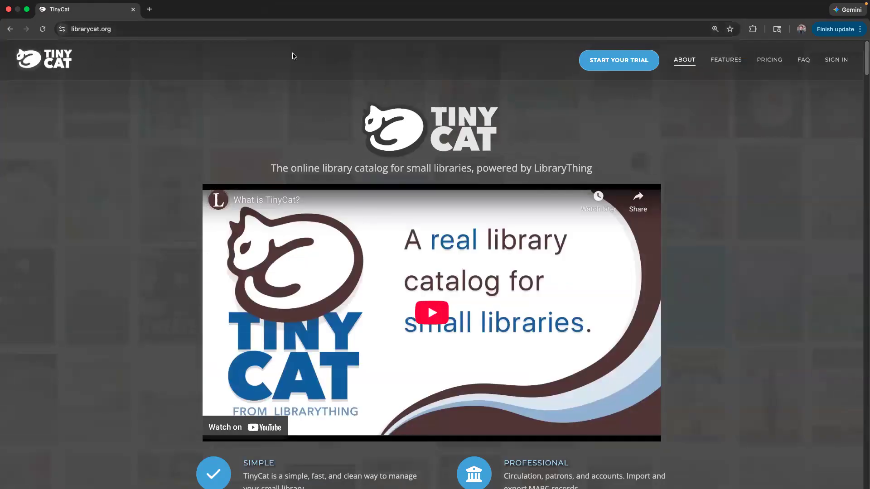
- Scroll the TinyCat homepage down through customers to the Personal, Volunteer and Paid Staff pricing tiers
left_click(141, 34)
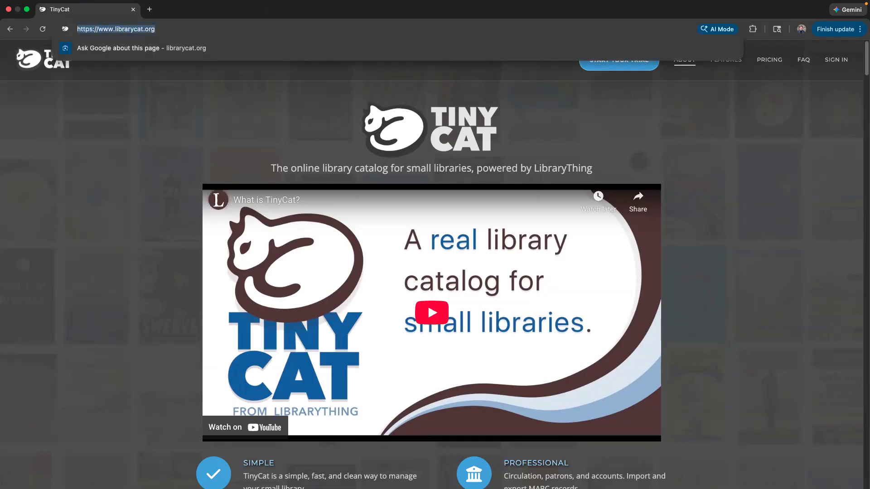
key("super+Tab")
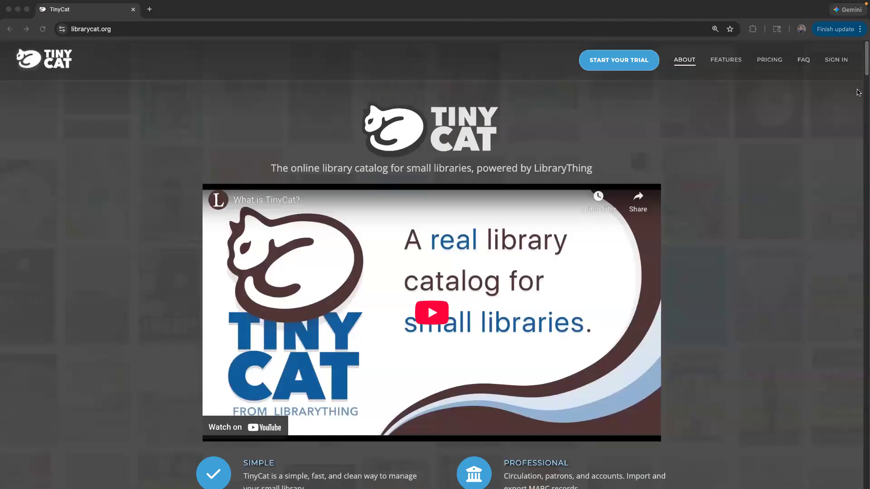
key("super+Tab")
left_click_drag(865, 73, 865, 207)
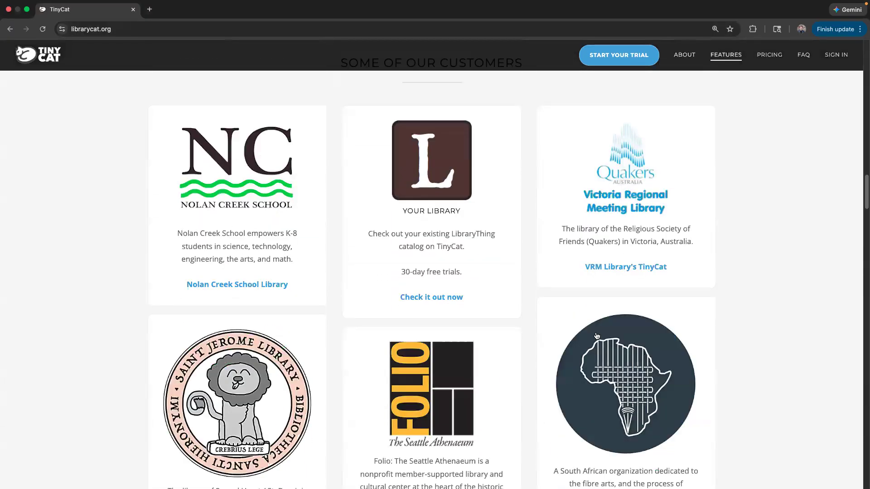
scroll(597, 336, "down", 6)
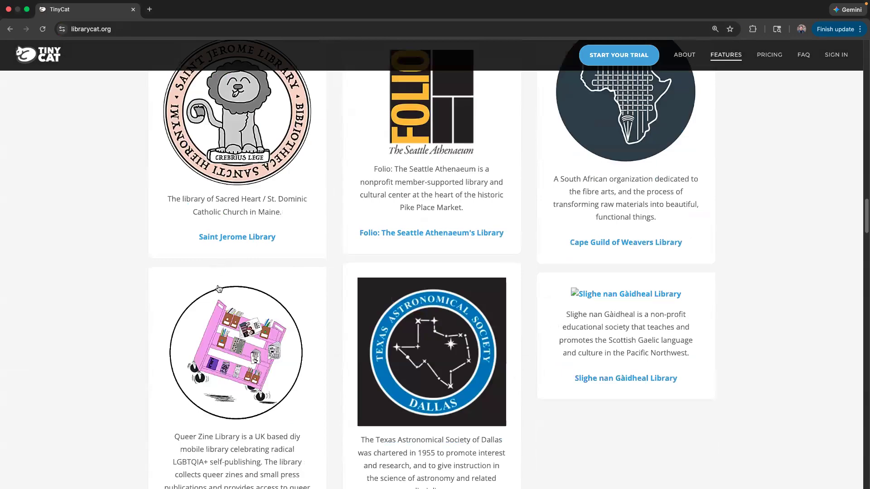
scroll(218, 289, "down", 4)
scroll(526, 308, "down", 15)
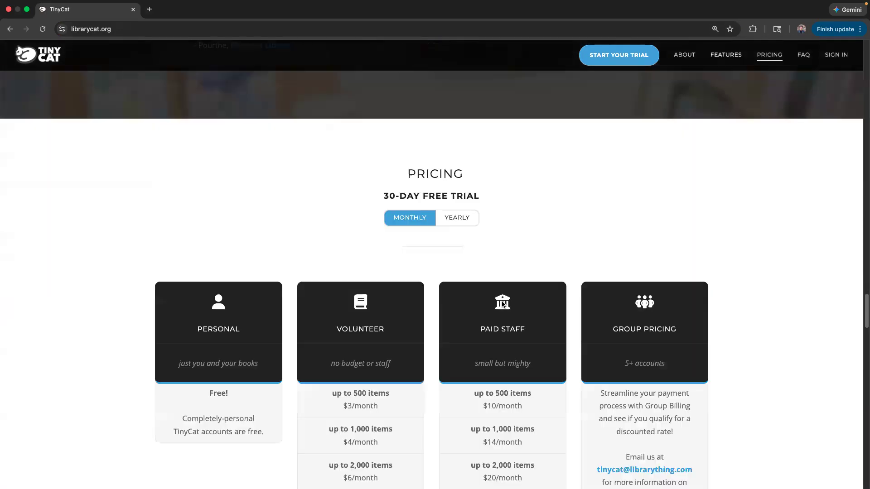
scroll(503, 305, "down", 20)
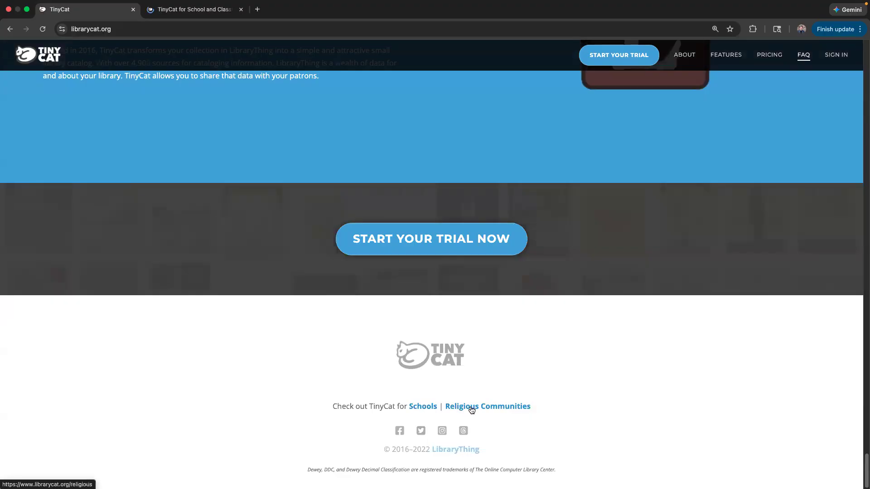
- Scroll the Schools and Religious Communities customer lists, close both tabs, and return to the homepage top
left_click(187, 11)
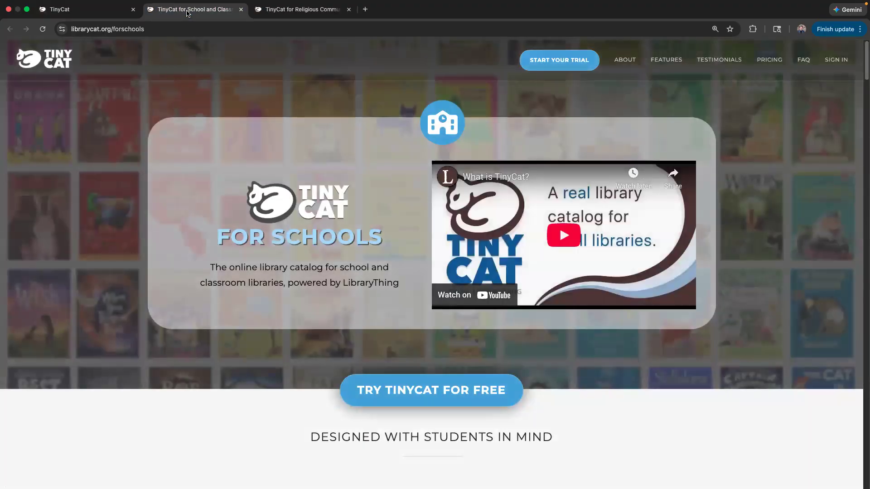
left_click_drag(864, 73, 864, 202)
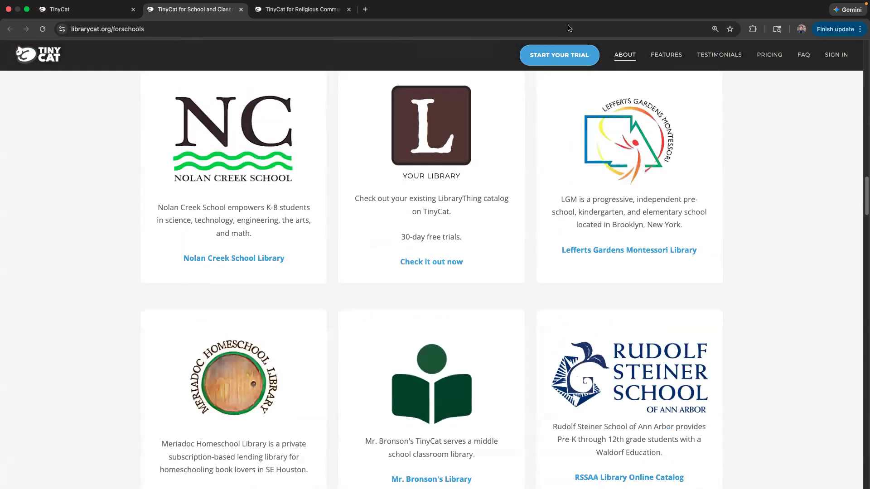
left_click(299, 9)
left_click_drag(864, 78, 865, 231)
left_click(349, 10)
left_click(91, 9)
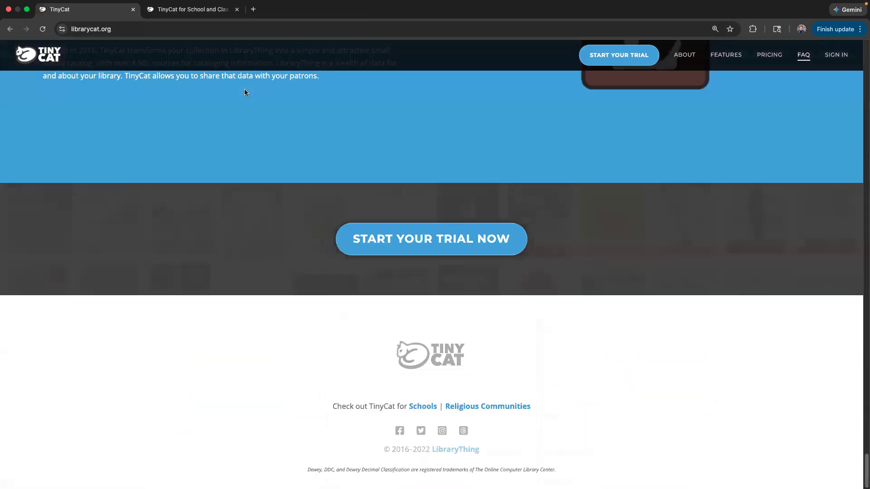
scroll(200, 106, "up", 15)
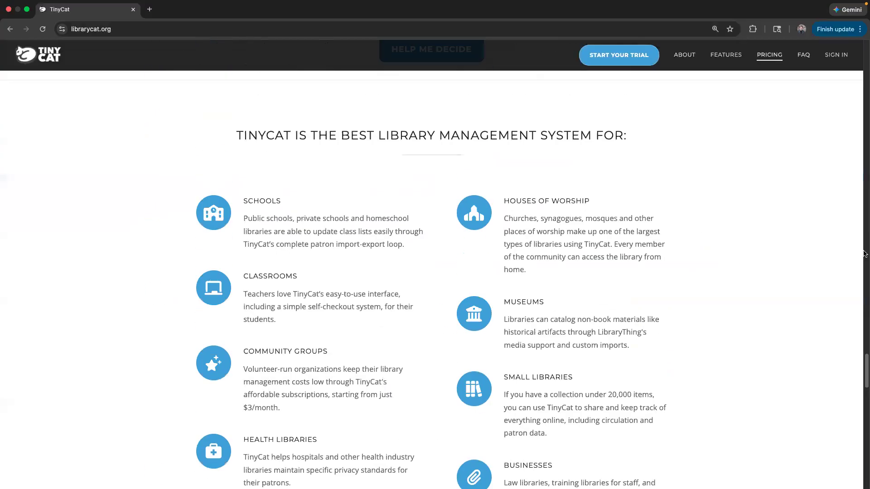
left_click_drag(865, 376, 856, 39)
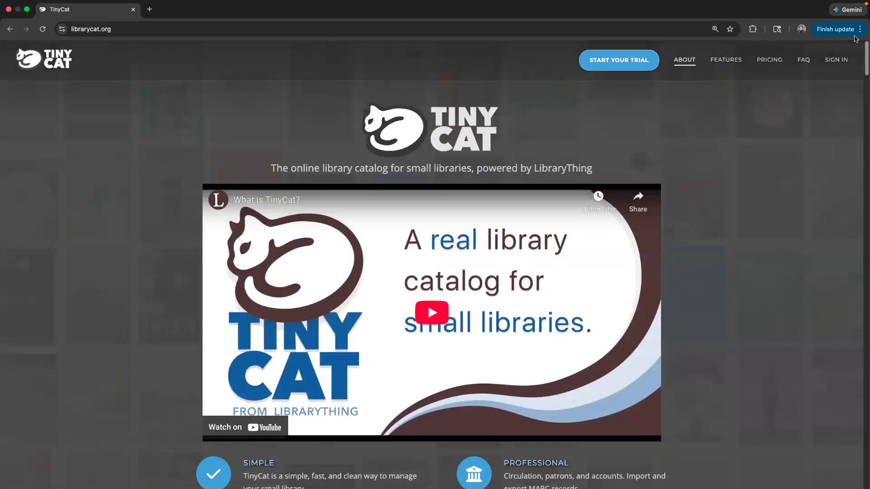